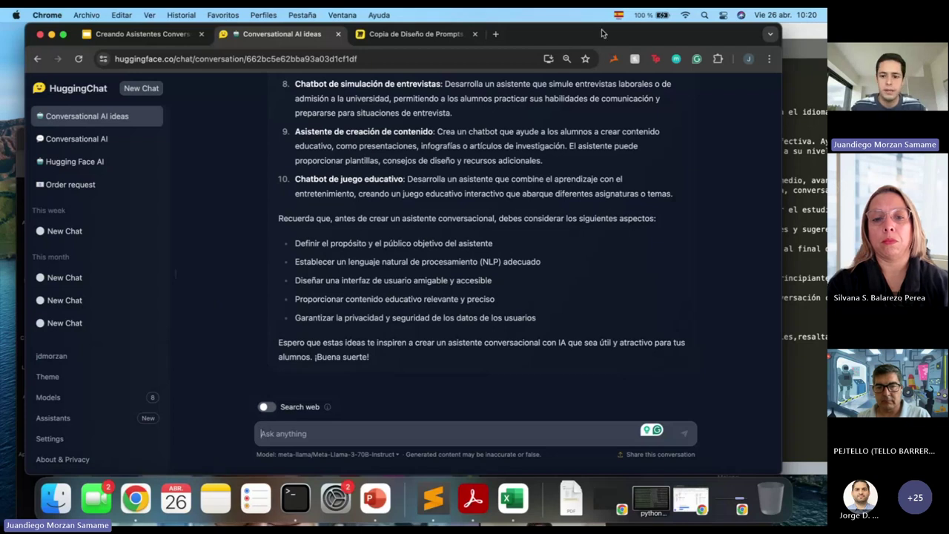
- Open the Assistants page and browse the popular community assistants
drag(601, 29, 574, 25)
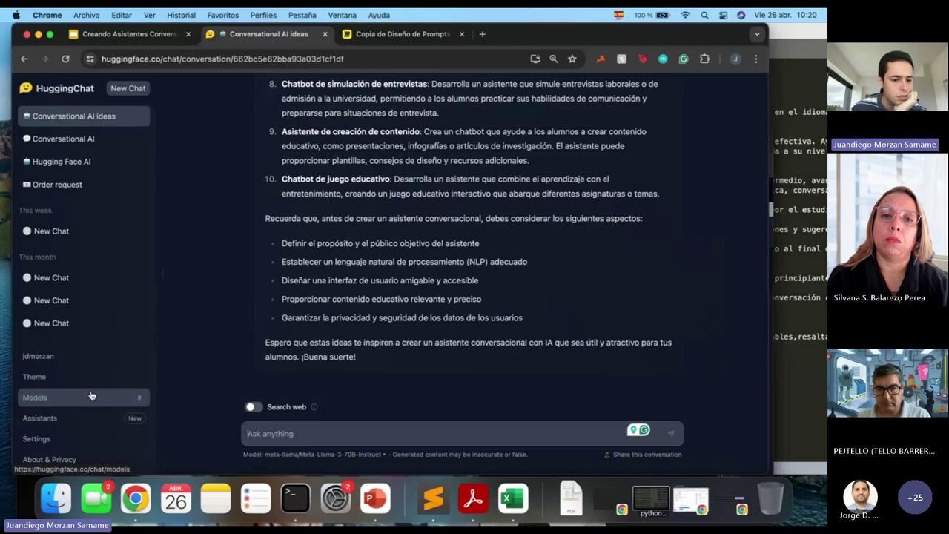
click(55, 419)
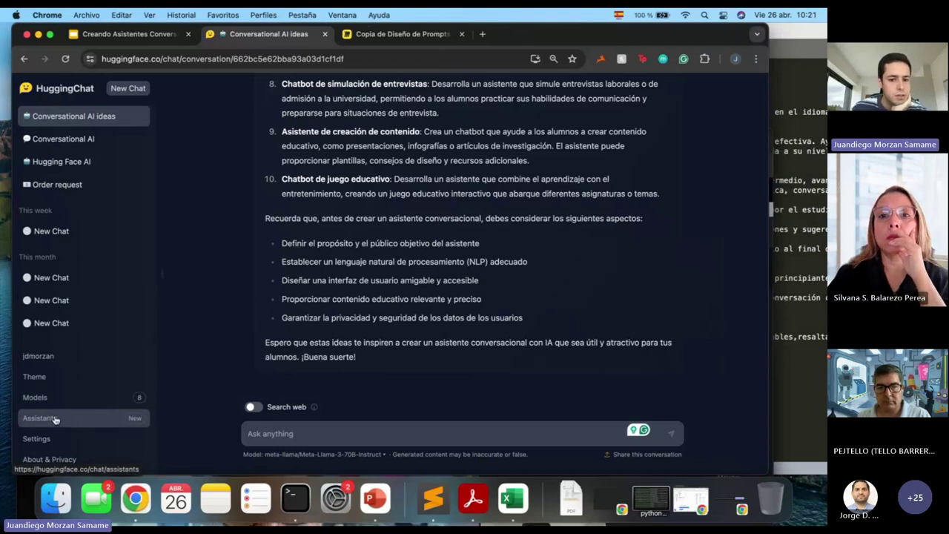
scroll(413, 309, down, 1)
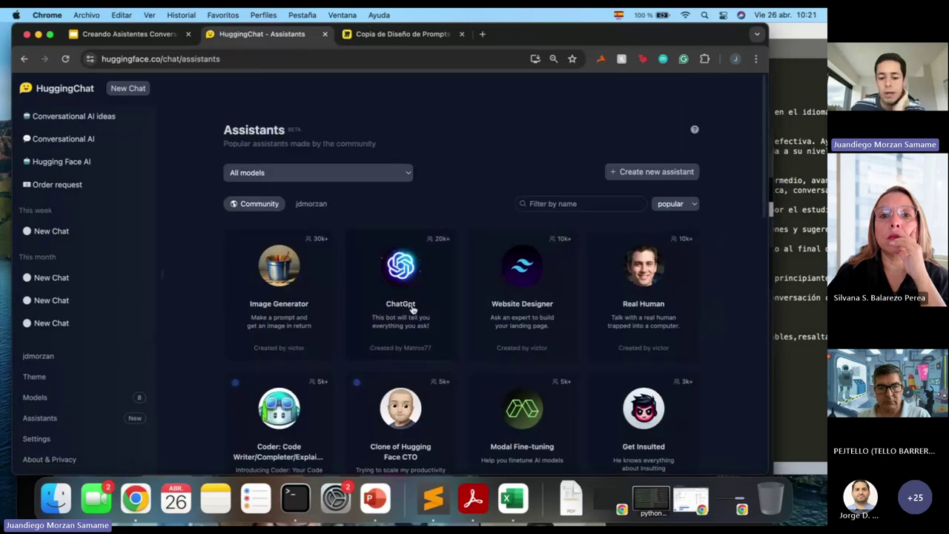
scroll(413, 309, down, 5)
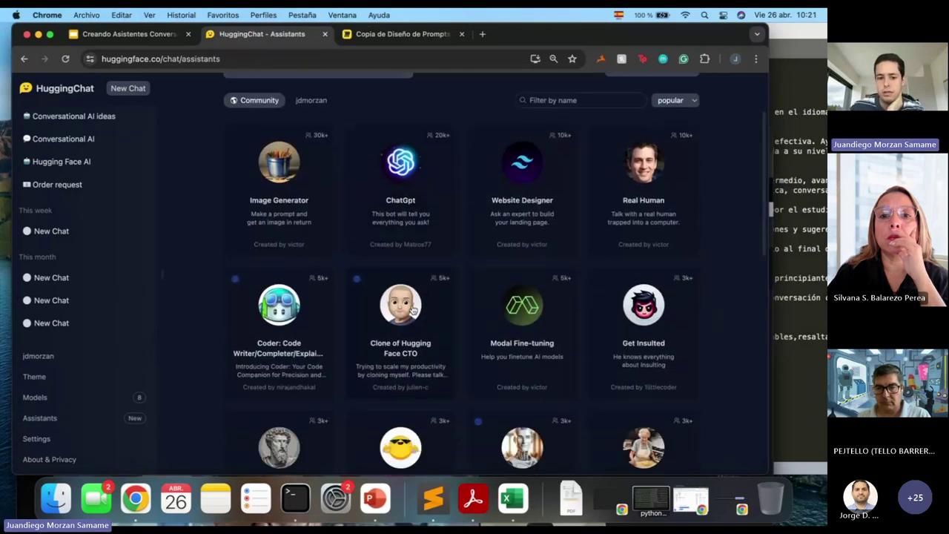
scroll(413, 309, down, 3)
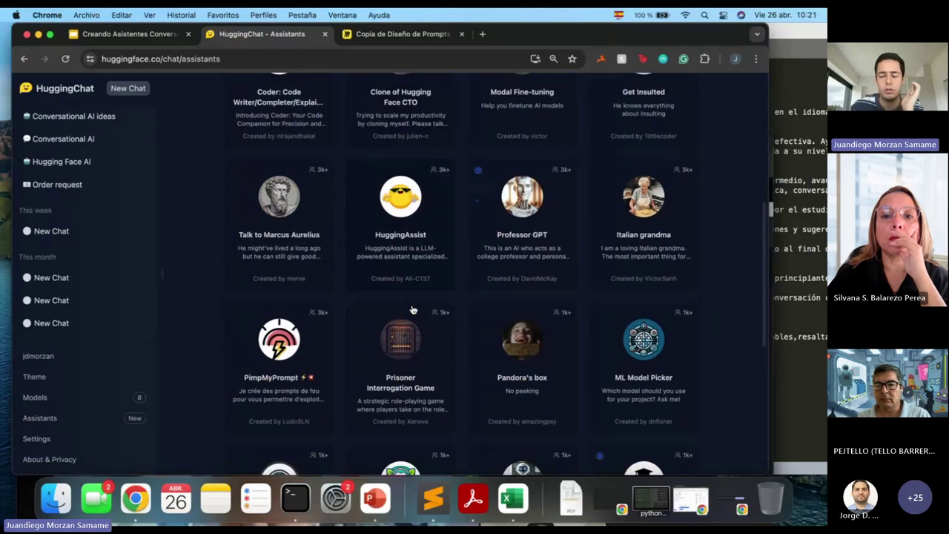
scroll(413, 309, up, 8)
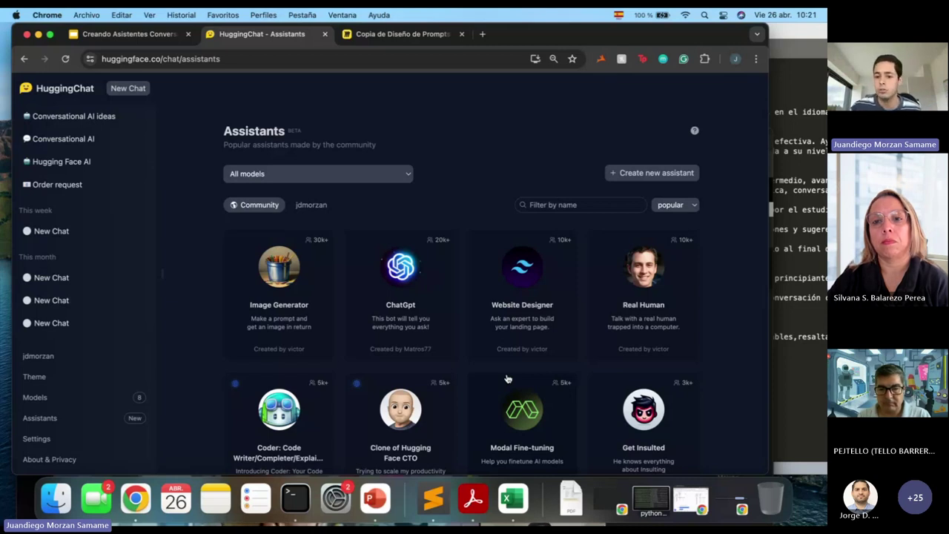
- Open the form for creating a new assistant and show it enlarged in full screen
click(652, 172)
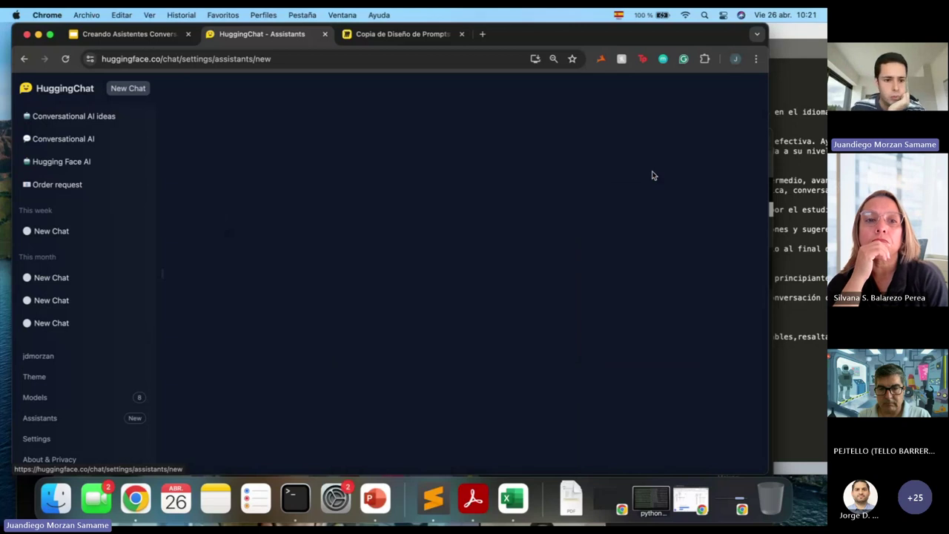
scroll(342, 199, up, 1)
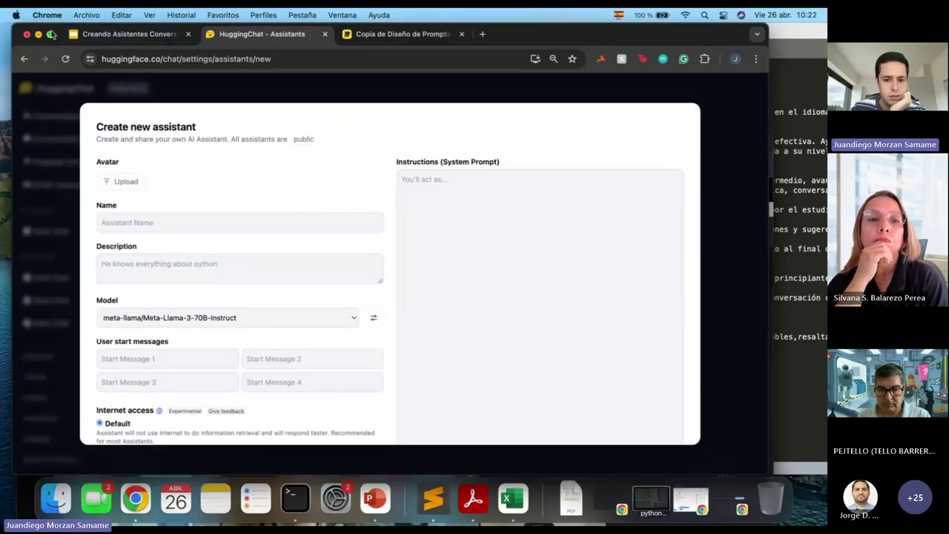
key(ctrl+super+f)
key(super+equal)
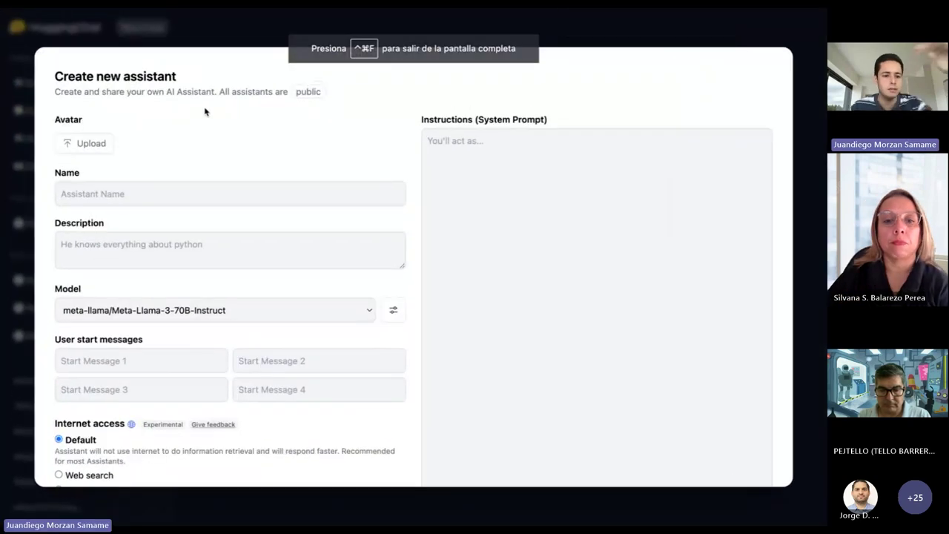
- Name the new assistant "Tutor de inglés"
scroll(214, 136, down, 1)
scroll(245, 280, down, 2)
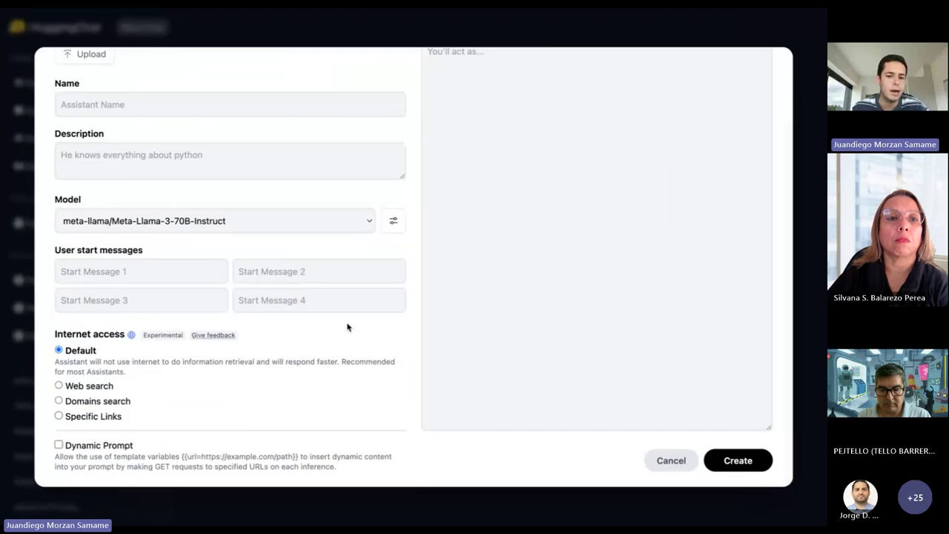
scroll(347, 327, up, 3)
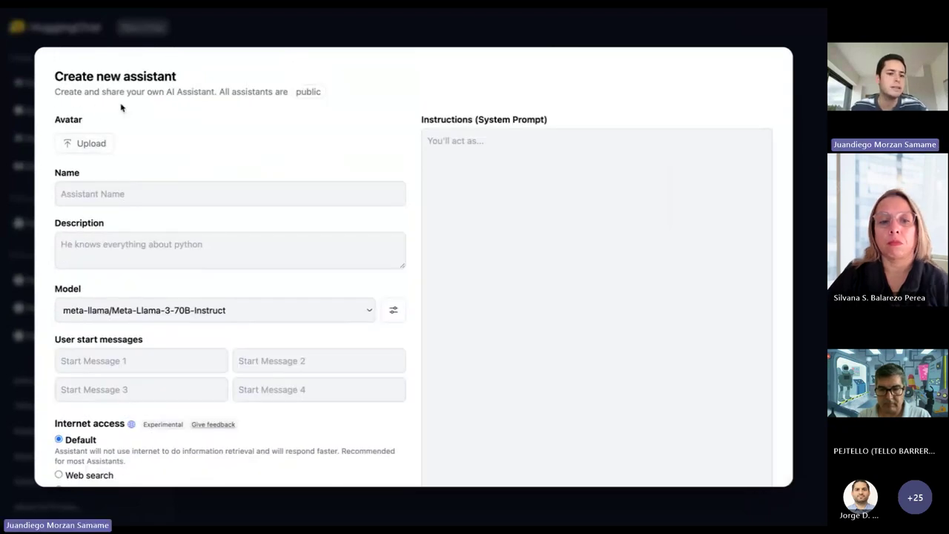
double_click(71, 119)
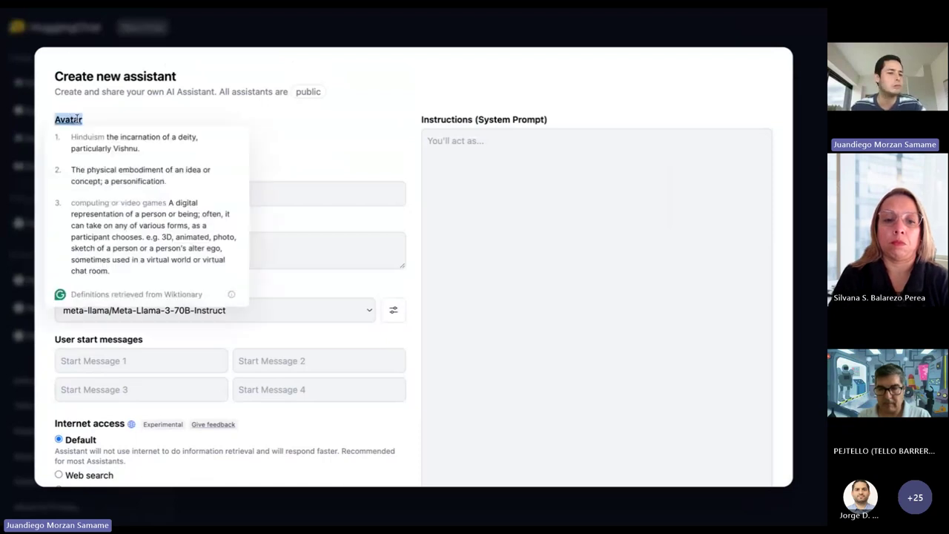
click(93, 119)
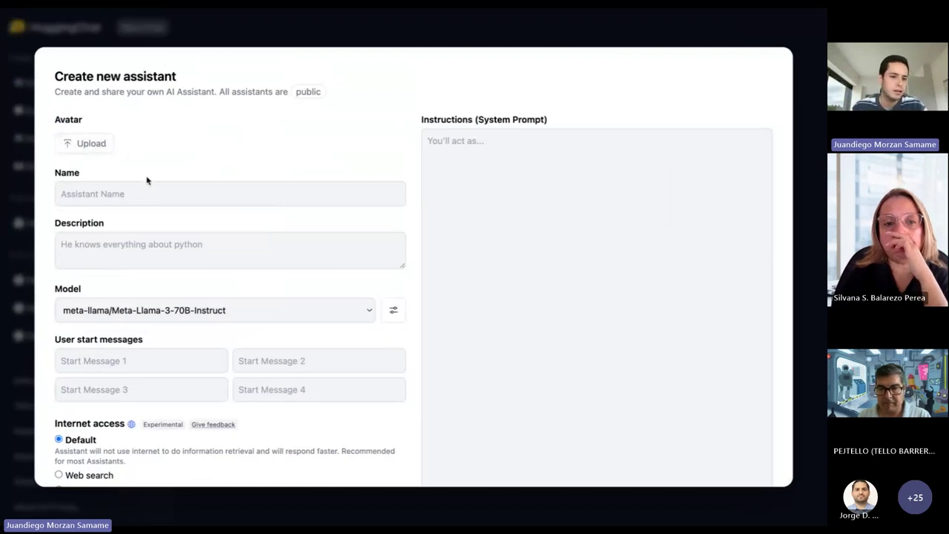
click(129, 193)
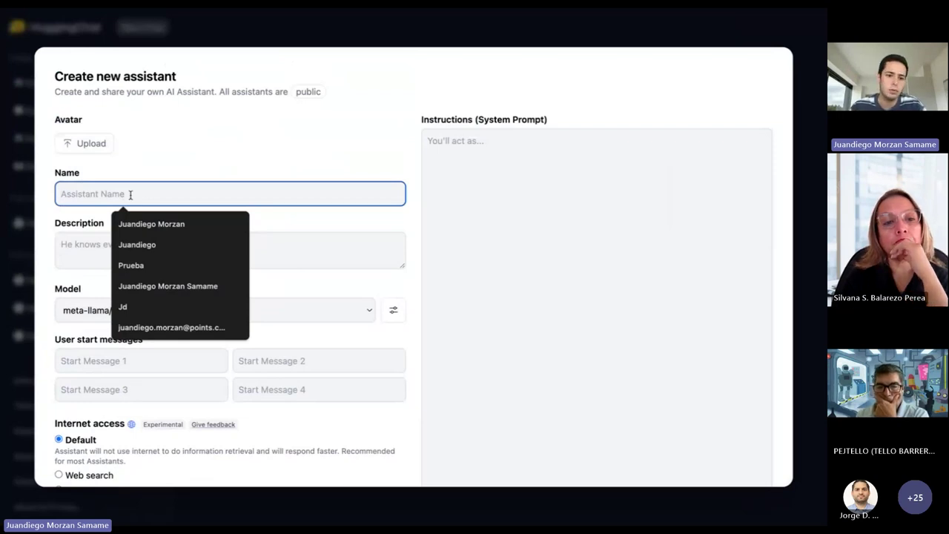
text(Tutor)
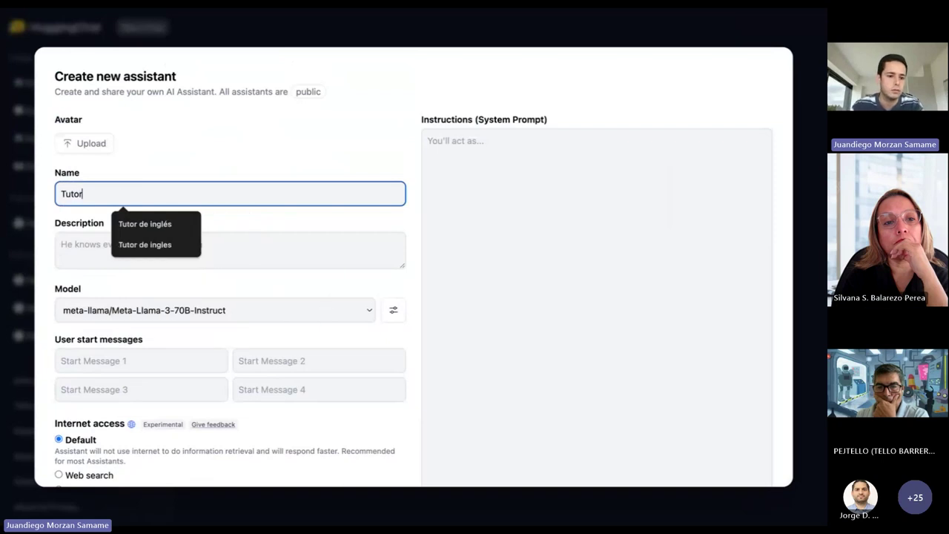
text( de inglés)
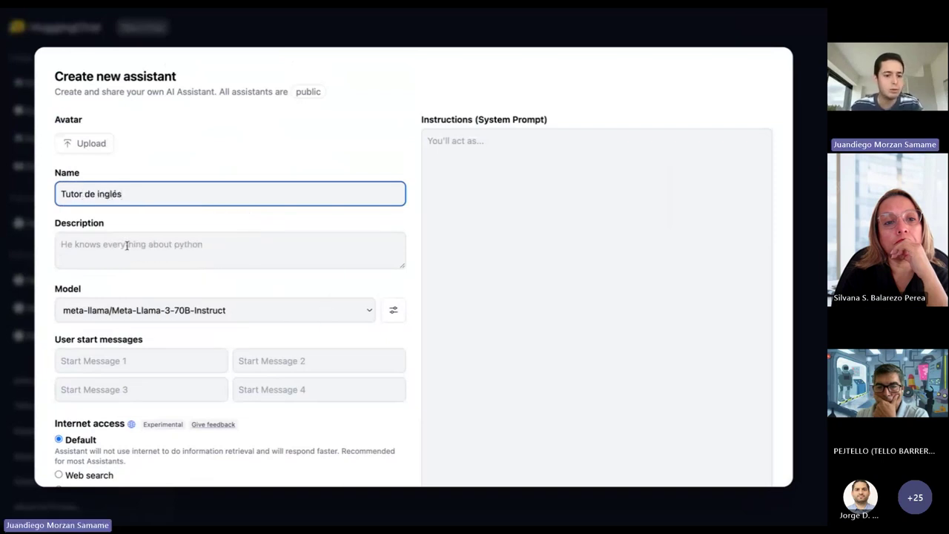
- Enter the assistant's description "El tutor de inglés da ejemplos prácticos de conversación a sus alumnos."
click(162, 245)
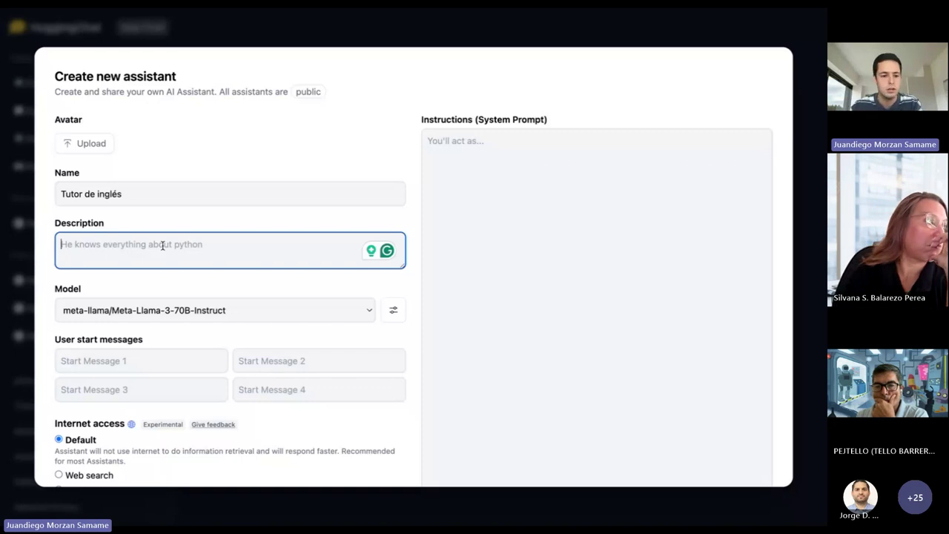
text(Es)
key(BackSpace)
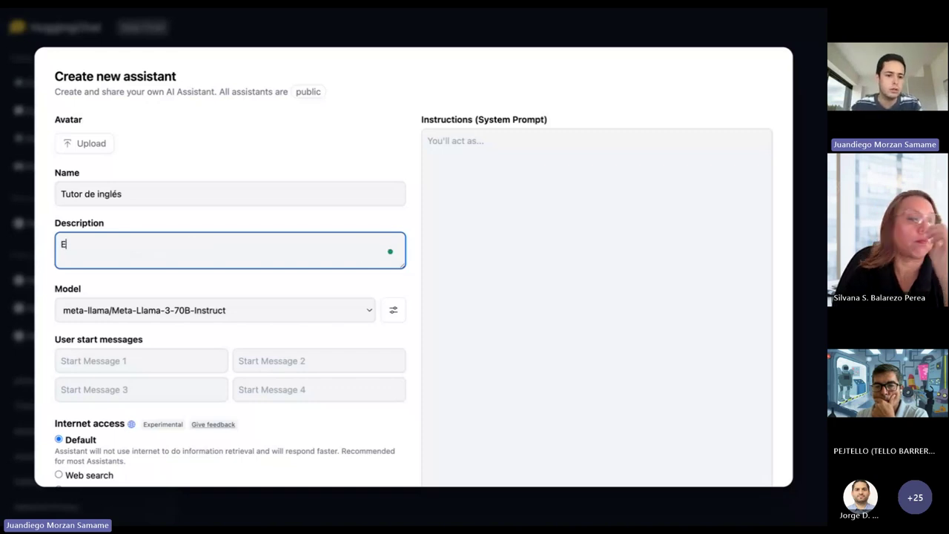
text(l tutp)
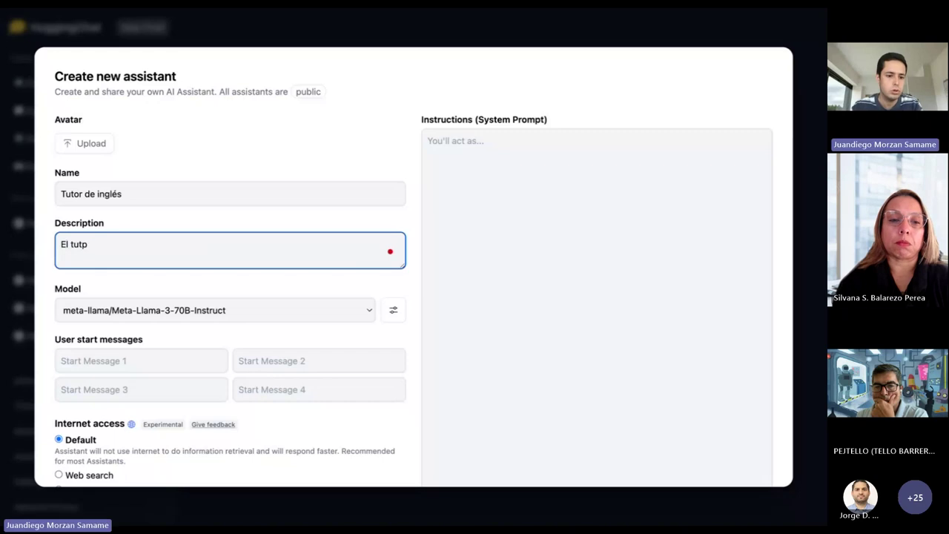
key(BackSpace)
text(or de on)
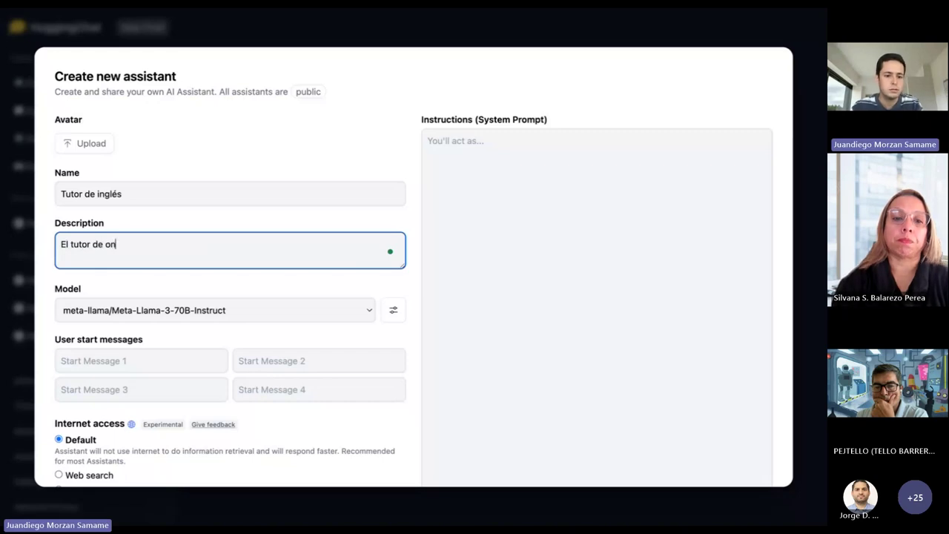
key(BackSpace)
key(BackSpace)
text(inglés da)
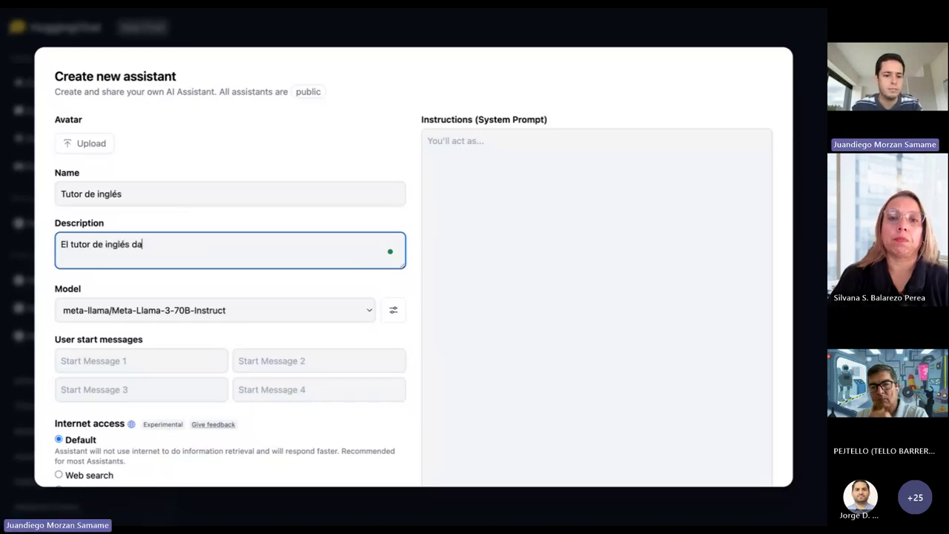
text( ejemplos práctic)
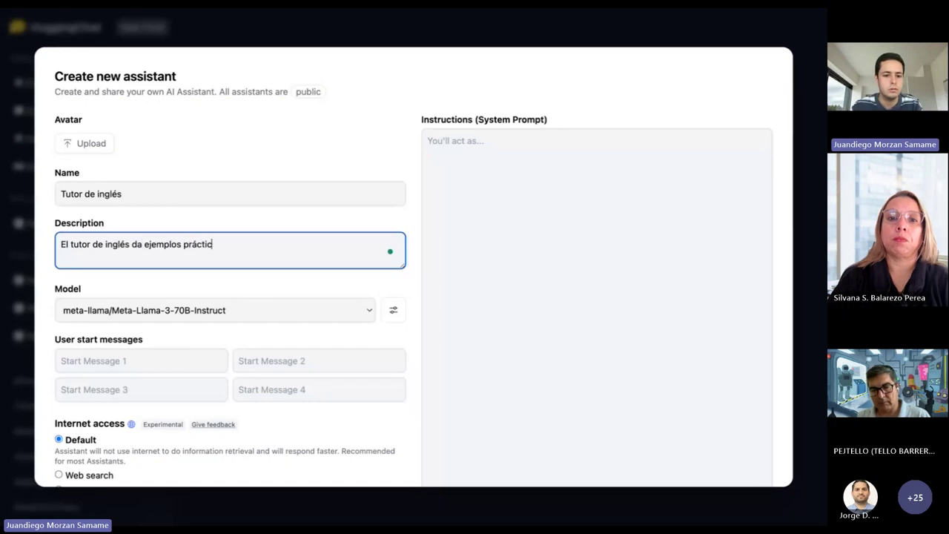
text(os de conversación a)
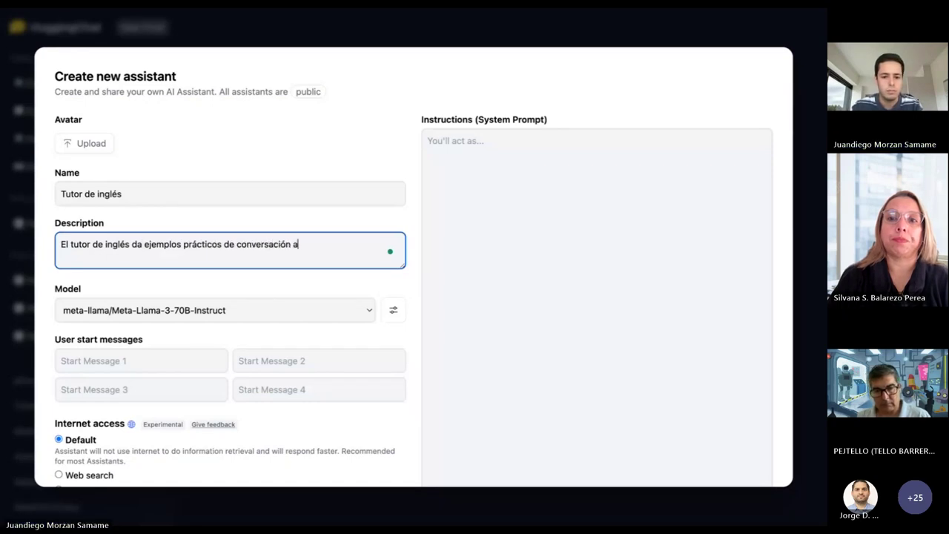
text( sus alumnos.)
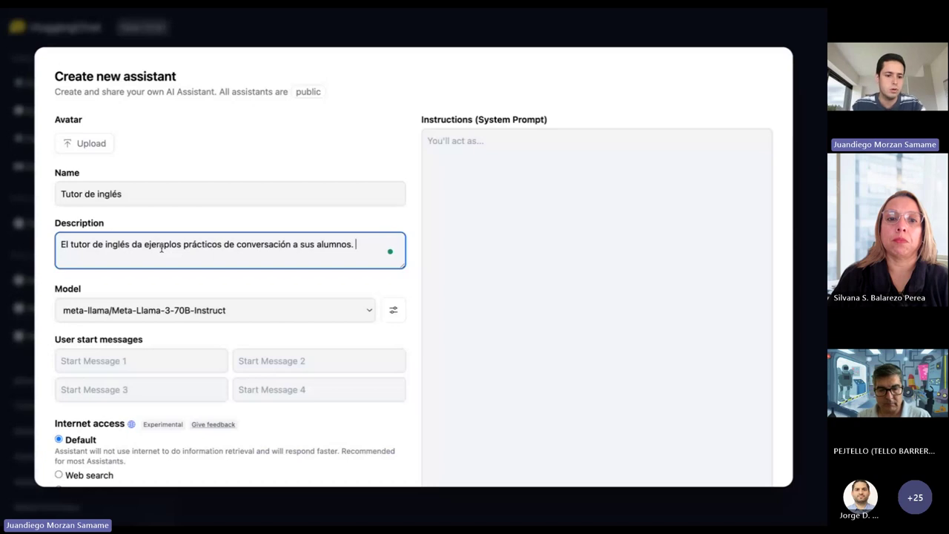
click(141, 277)
- Review the available models and choose meta-llama/Meta-Llama-3-70B-Instruct for the assistant
scroll(262, 257, down, 1)
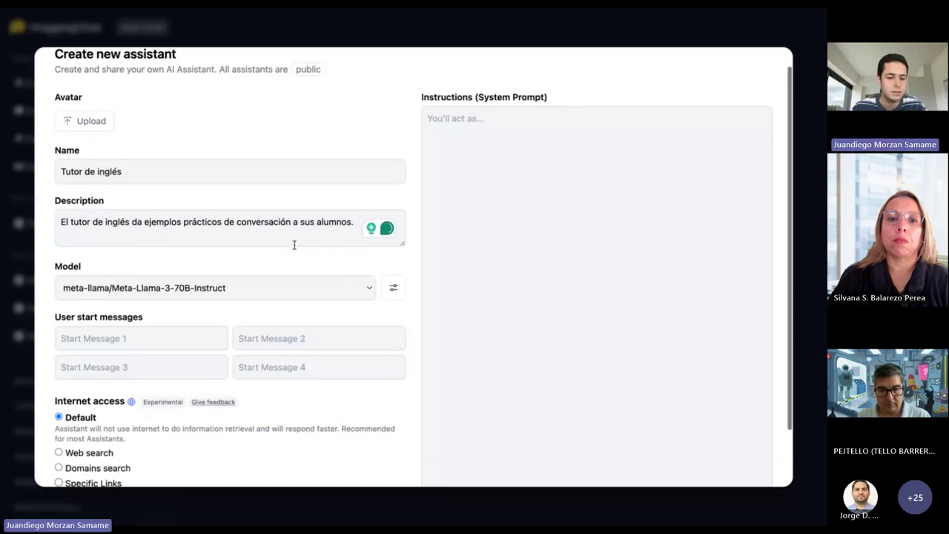
click(371, 288)
click(372, 288)
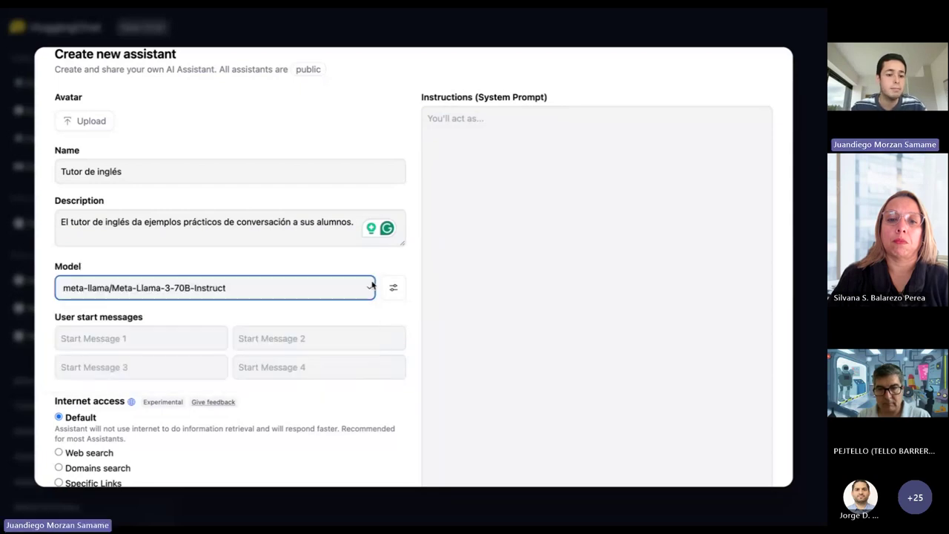
click(372, 288)
click(383, 268)
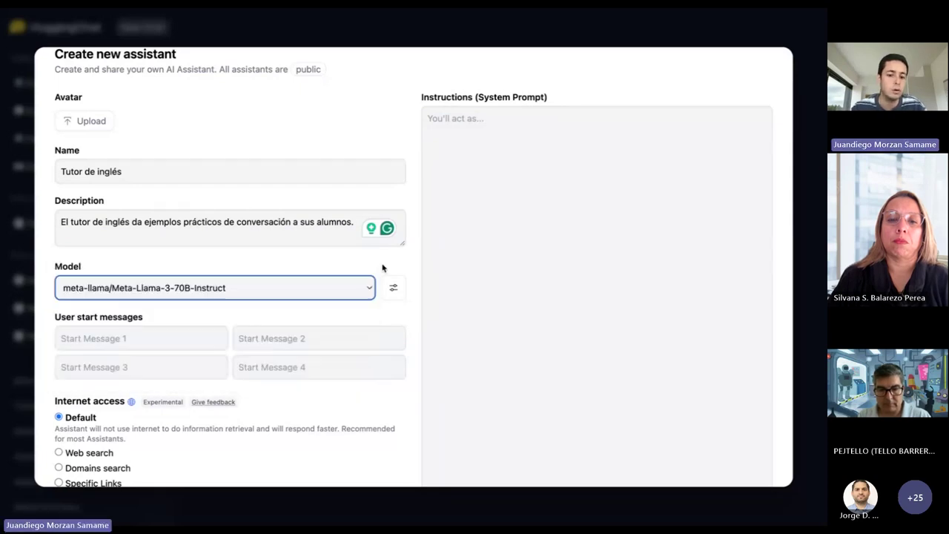
click(363, 288)
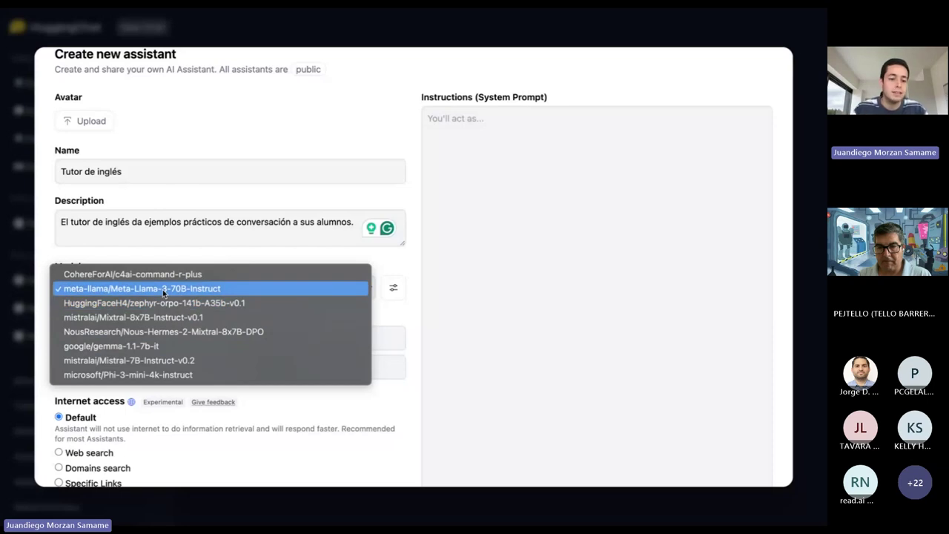
click(185, 290)
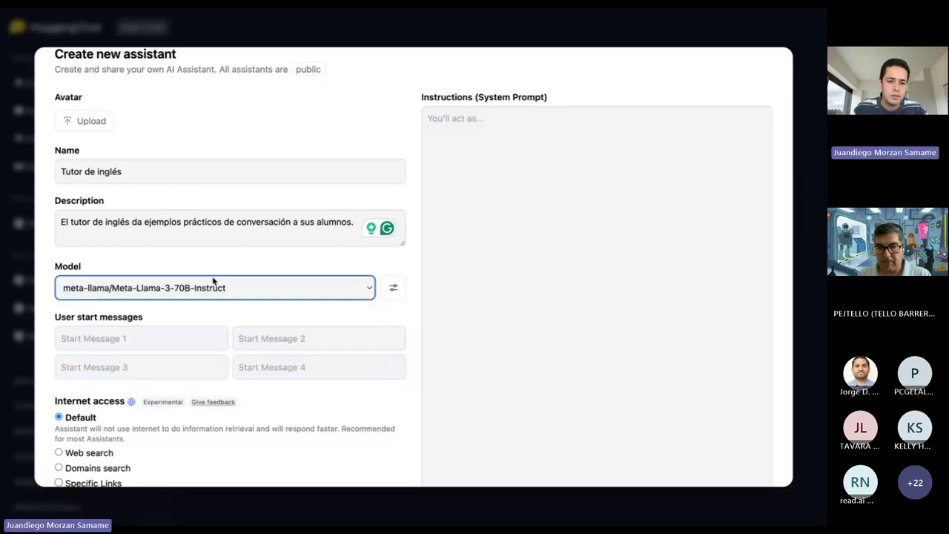
- Enter "Quiero practicar una conversación en el supermercado" as the assistant's first user start message
scroll(135, 303, down, 1)
scroll(136, 302, down, 1)
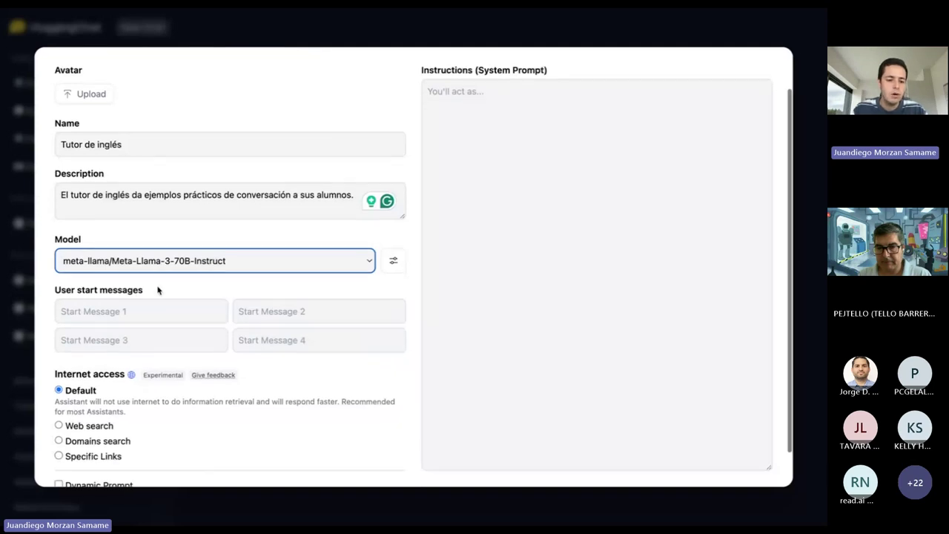
scroll(146, 294, down, 2)
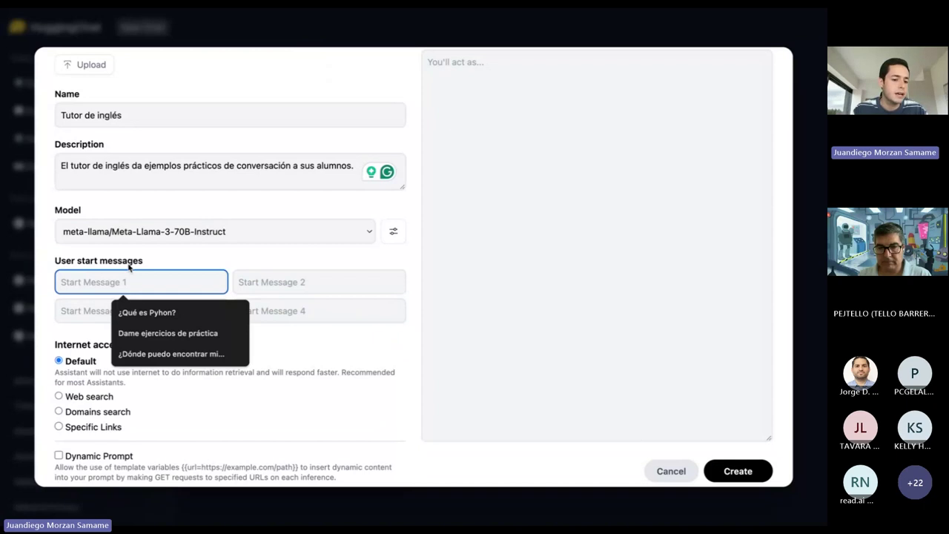
click(153, 257)
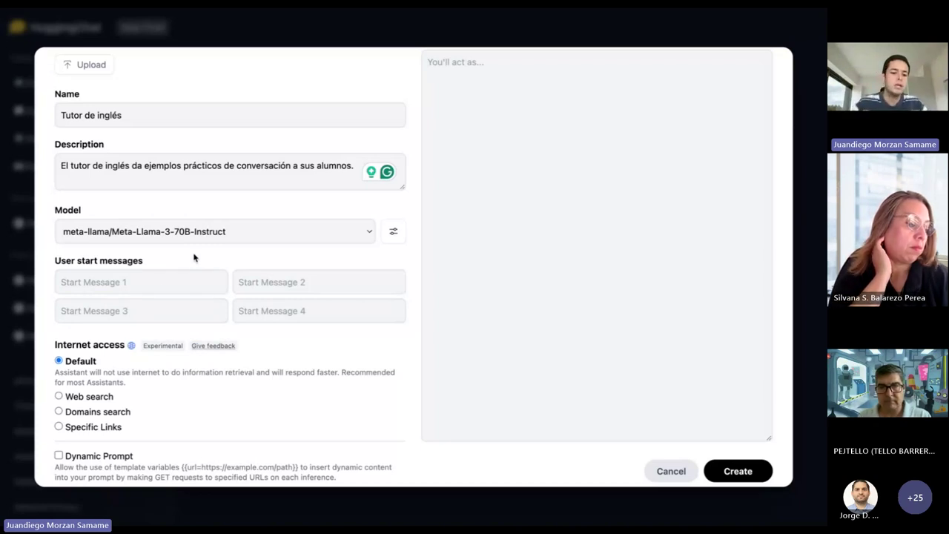
click(164, 278)
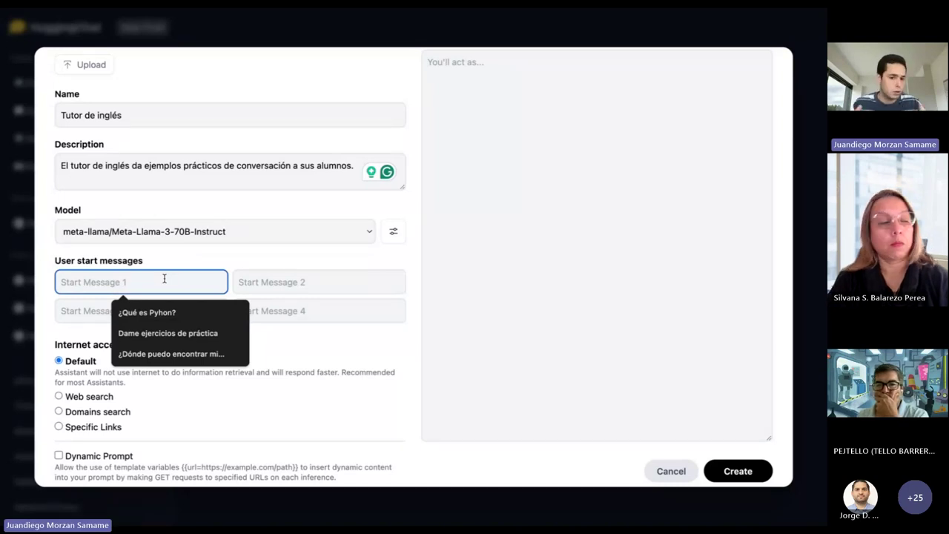
click(151, 166)
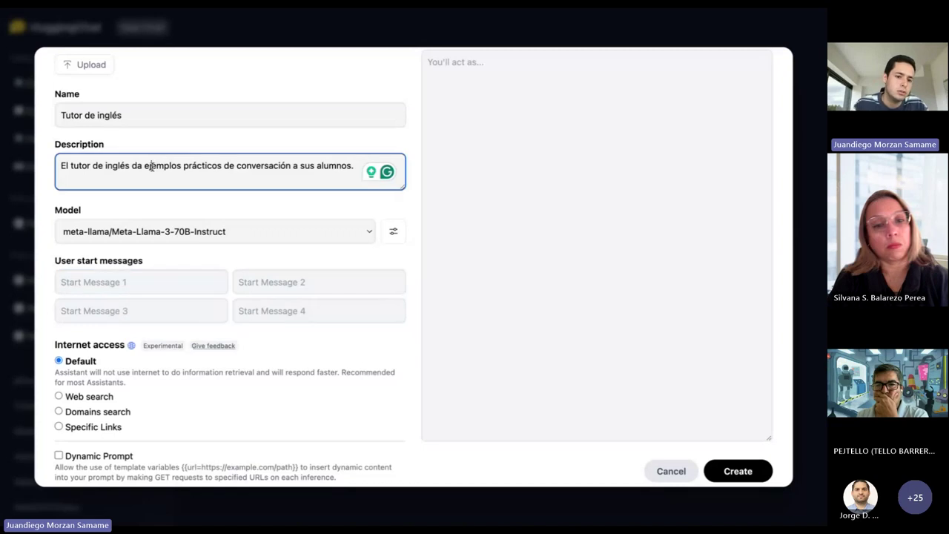
triple_click(151, 167)
click(109, 282)
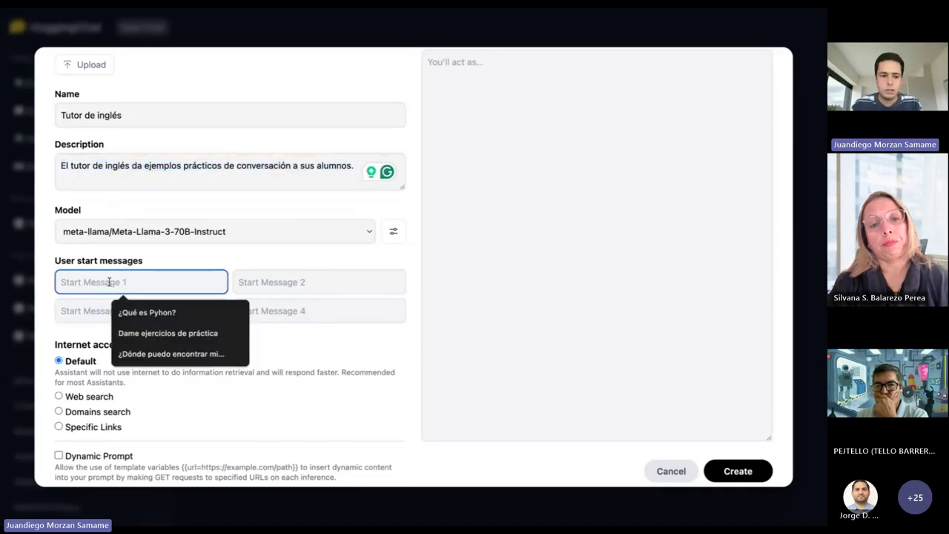
text(Quiero practicar una conv)
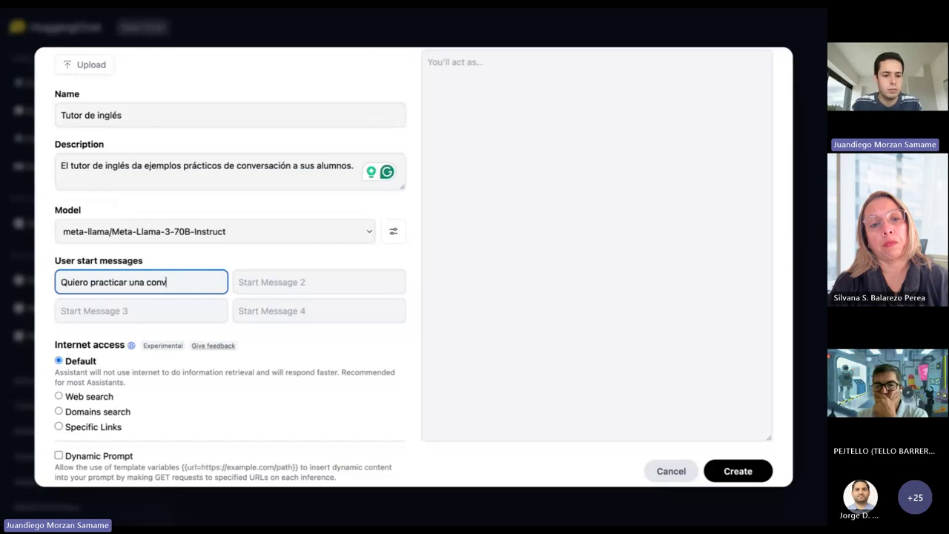
text(ersación en es)
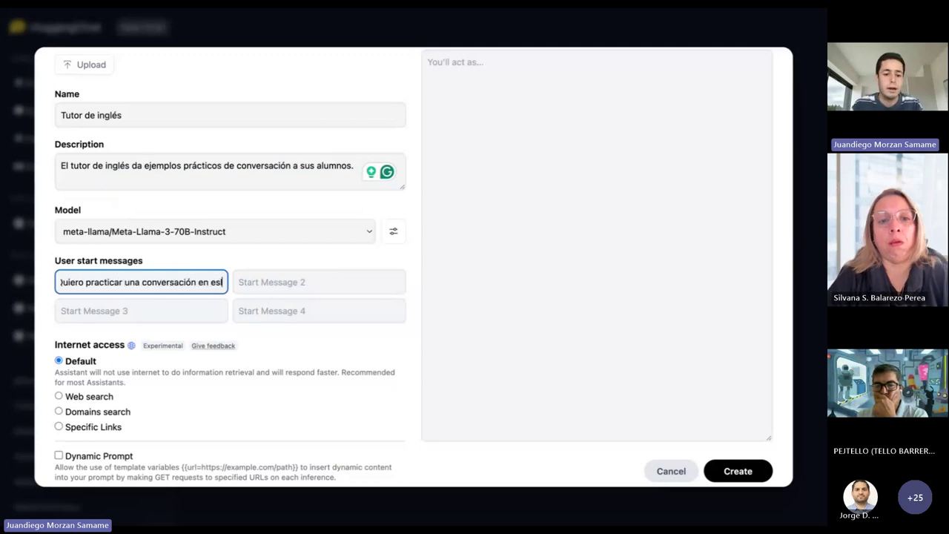
key(BackSpace)
text(l supermercado)
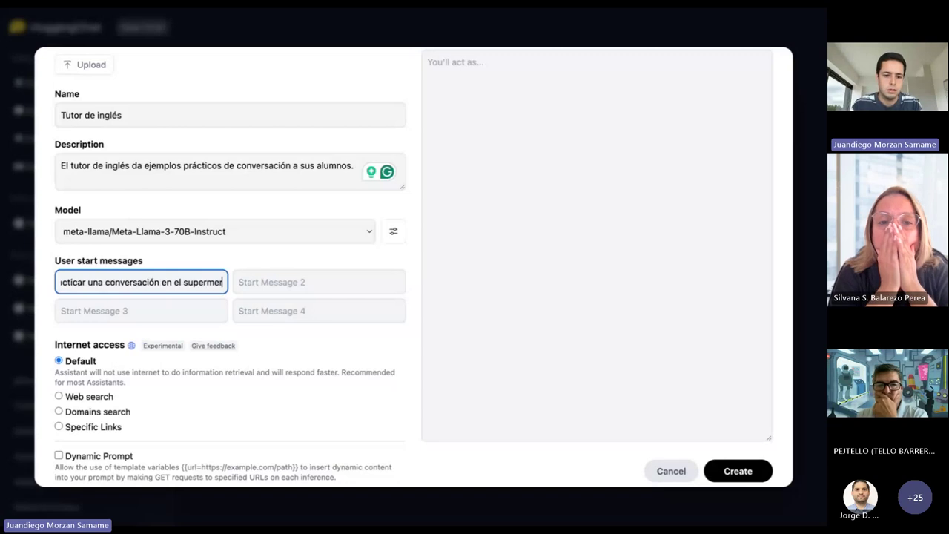
- Enter "Quiero practicar una presentación hacia una persona" as the assistant's second user start message
click(271, 282)
text(Qui)
key(BackSpace)
key(BackSpace)
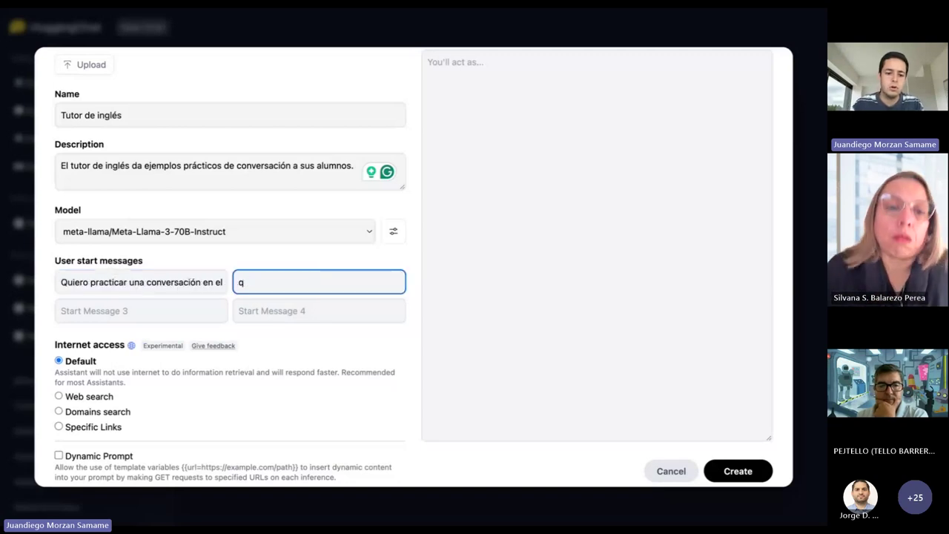
text(uiero practic)
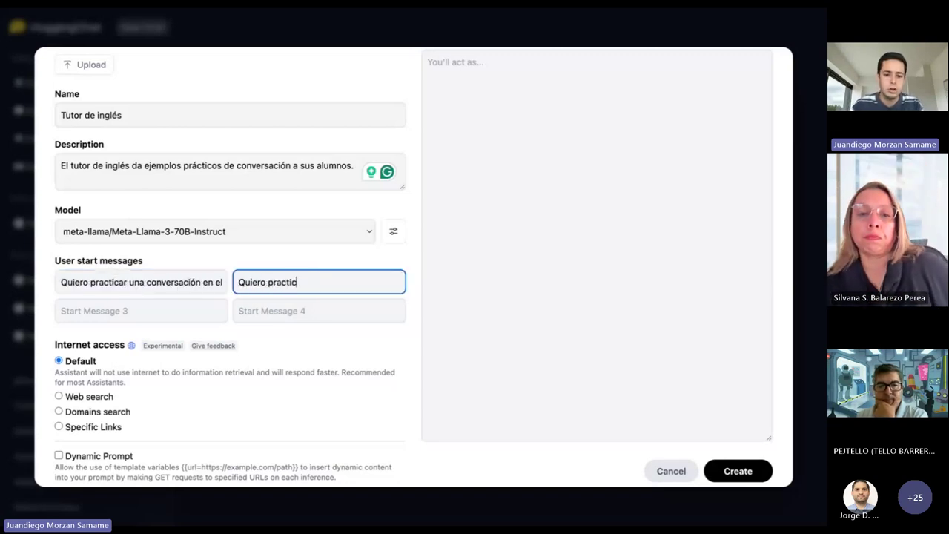
text(ar una presentació)
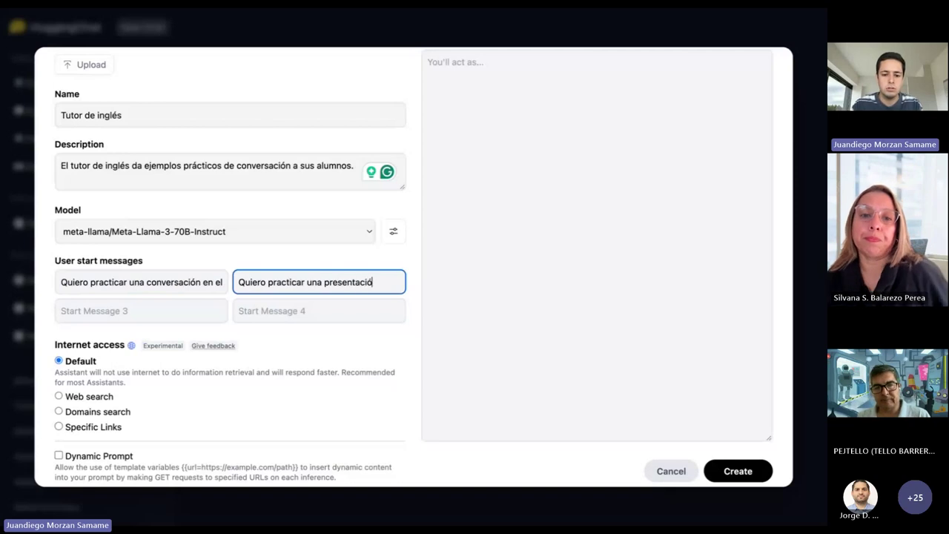
text(n hacia una persona)
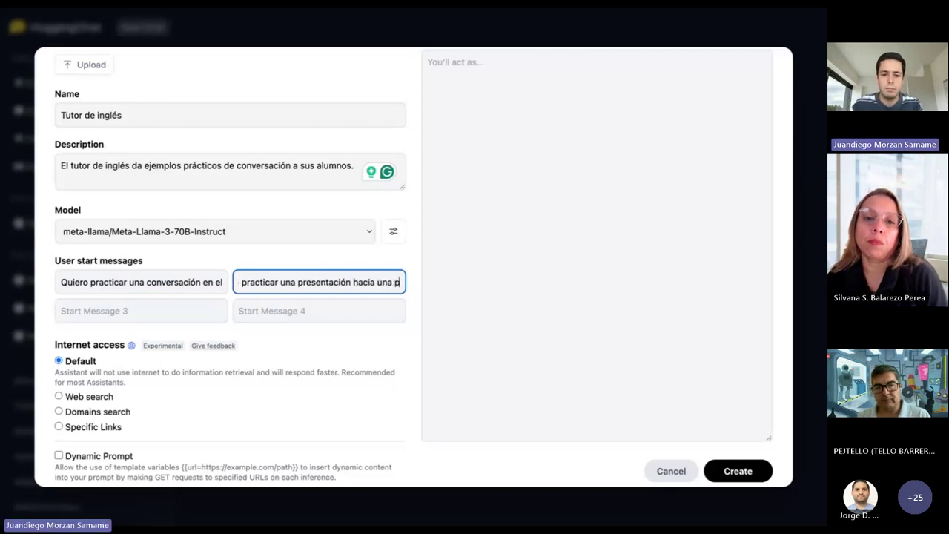
click(314, 343)
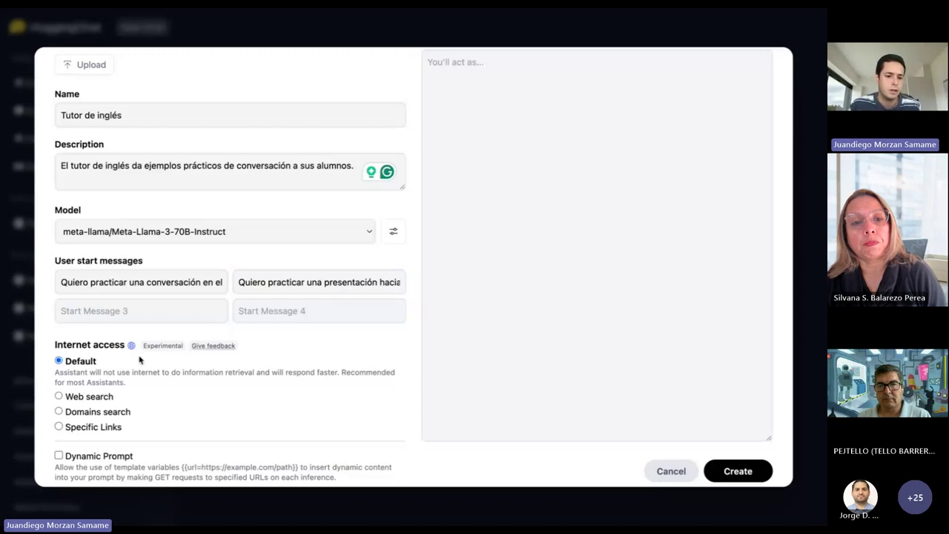
- Try the Web search, Domains search and Specific Links options for the assistant's internet access
scroll(134, 363, down, 1)
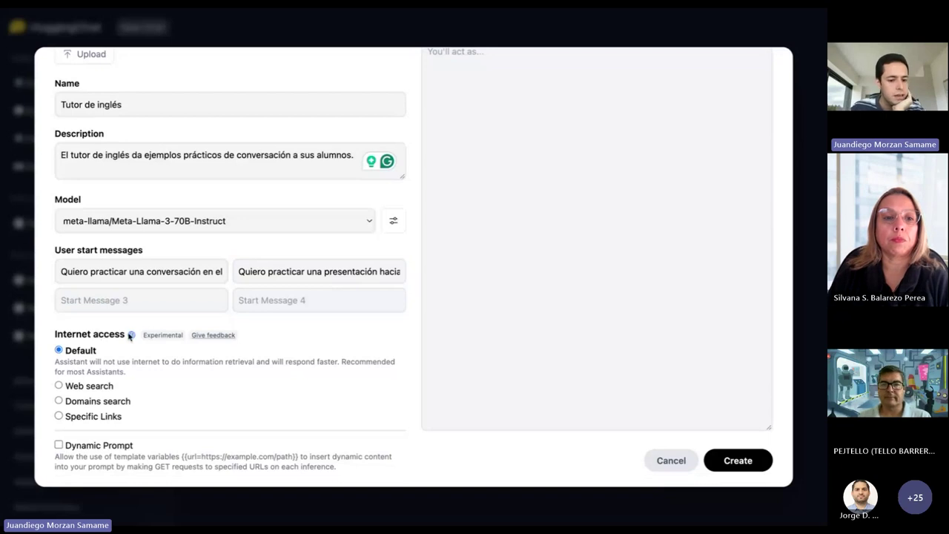
drag(126, 335, 56, 333)
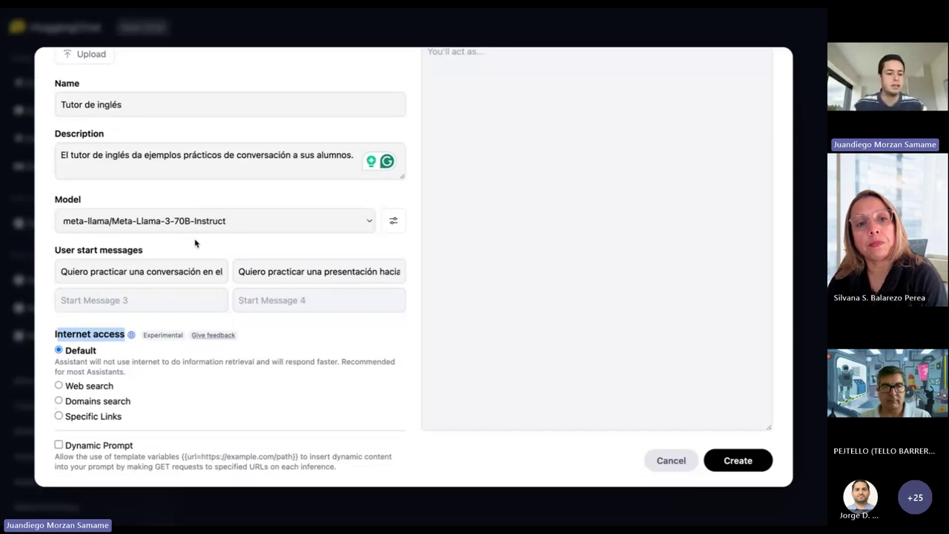
click(61, 386)
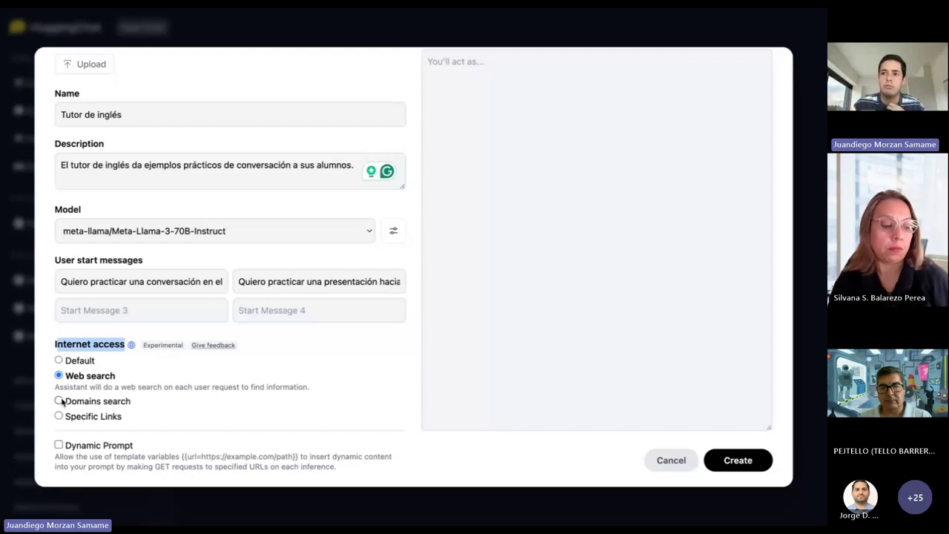
click(60, 401)
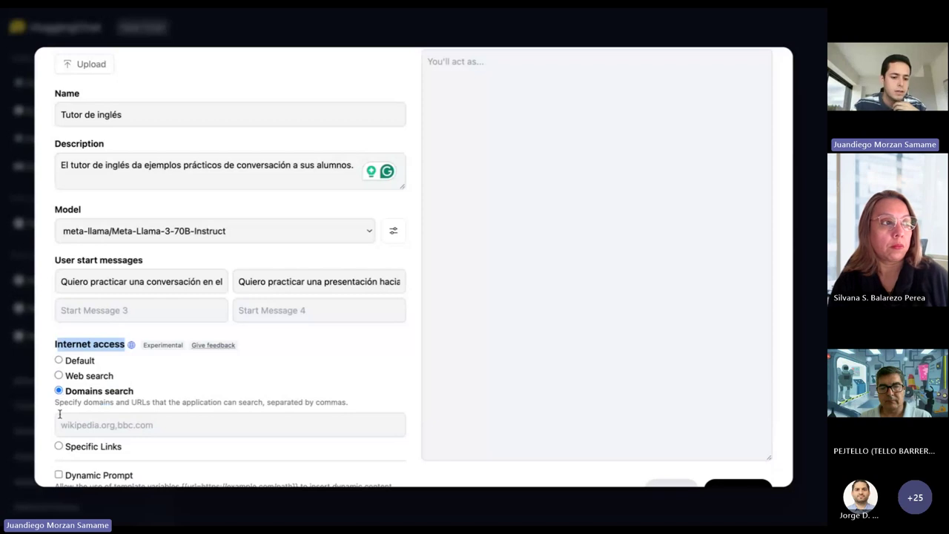
scroll(60, 401, down, 1)
click(60, 425)
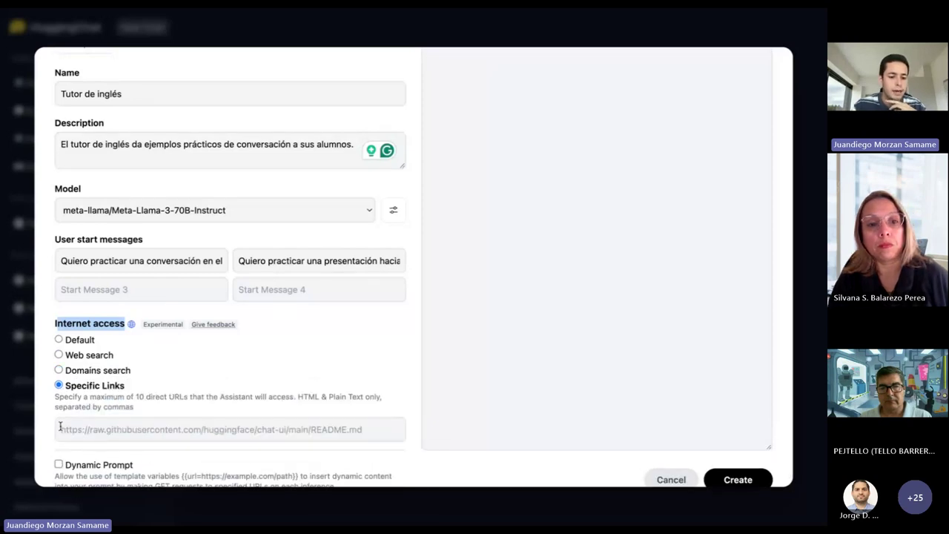
click(125, 428)
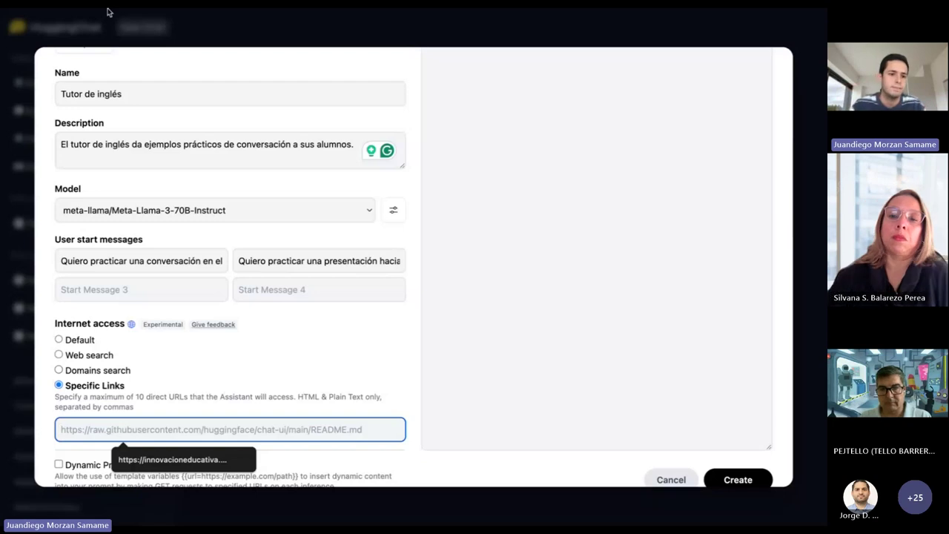
- Leave full screen, send the Miro board link in the Teams meeting chat and return to the assistant form in HuggingChat
mouse_move(108, 1)
click(39, 31)
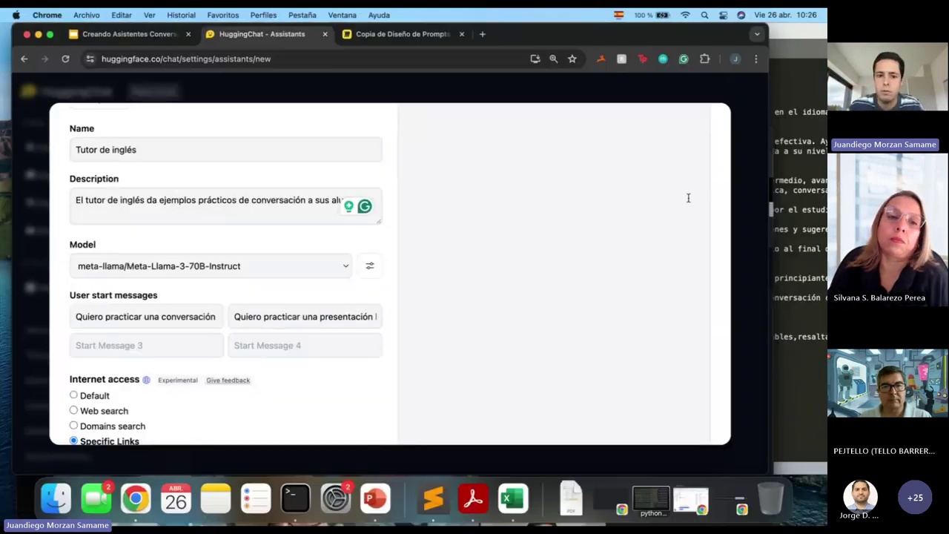
click(433, 498)
click(153, 190)
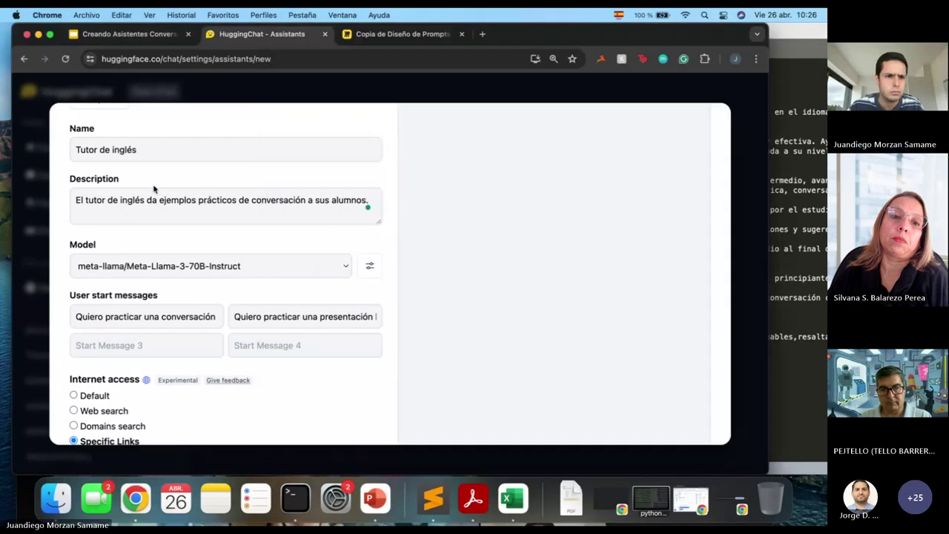
click(50, 33)
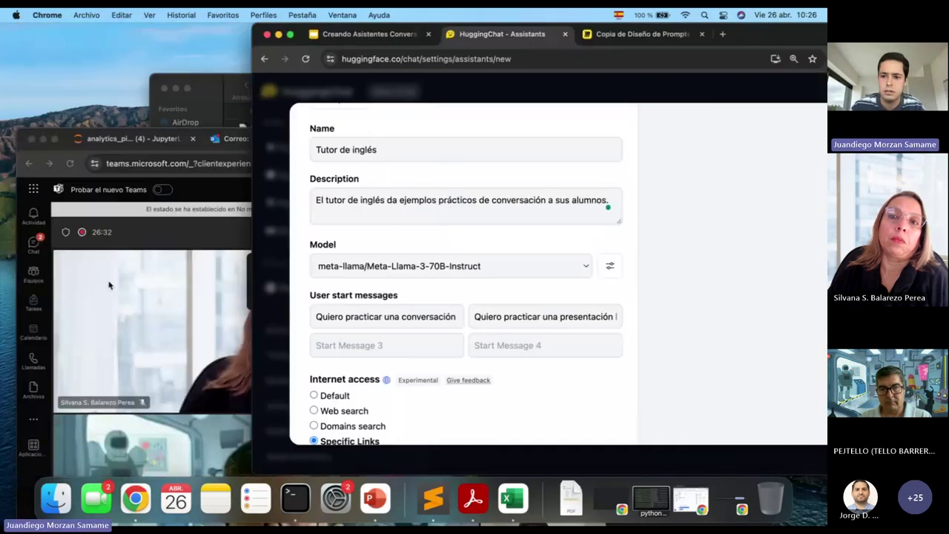
click(110, 281)
double_click(667, 136)
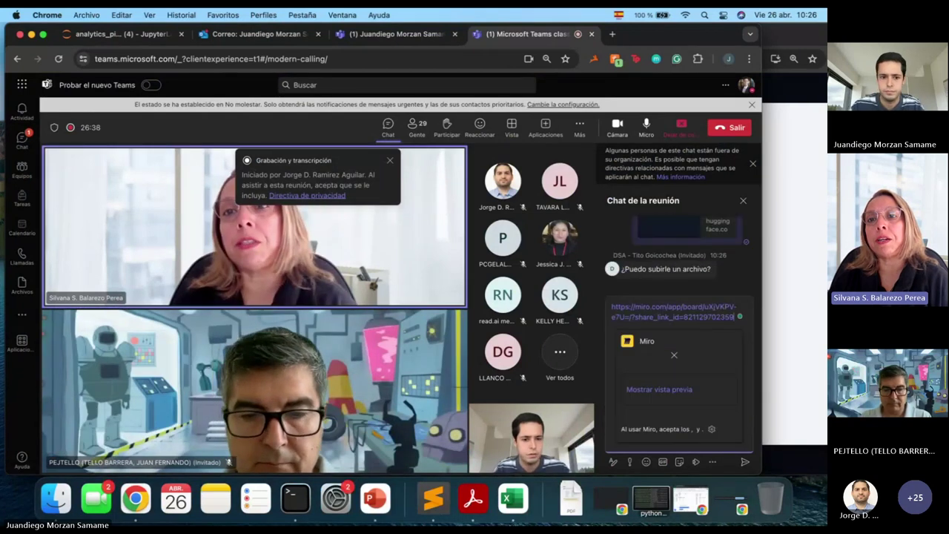
key(Return)
click(771, 391)
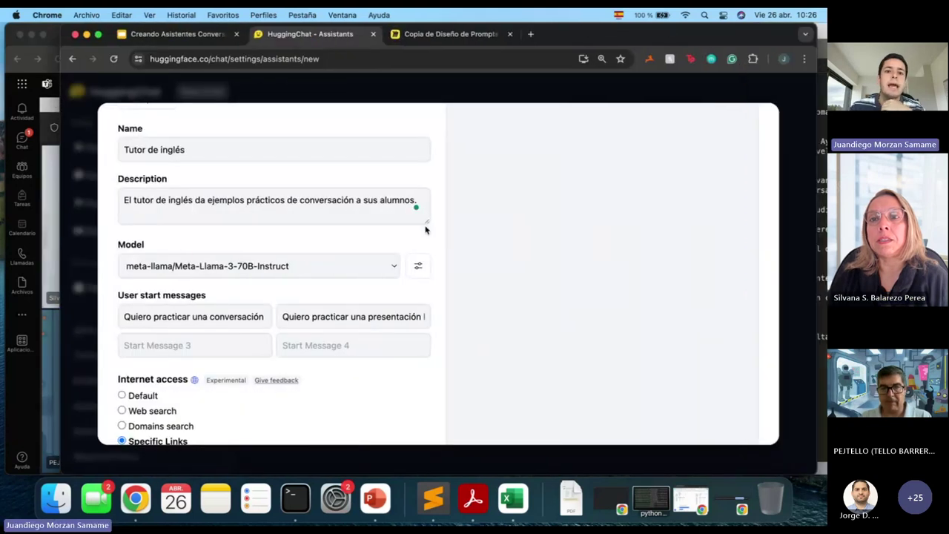
- Set the assistant's internet access to Default and look over the list of available models without changing the selection
scroll(312, 382, down, 1)
click(289, 371)
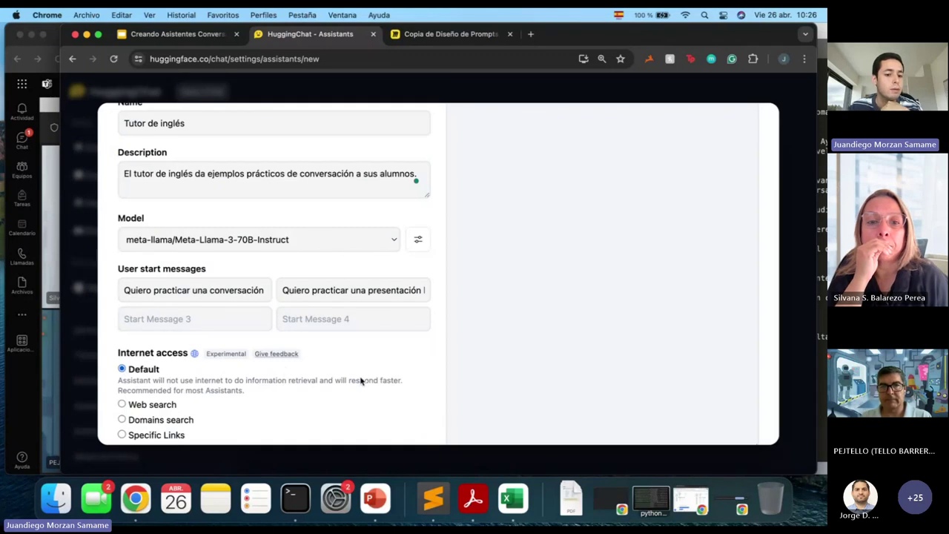
click(376, 248)
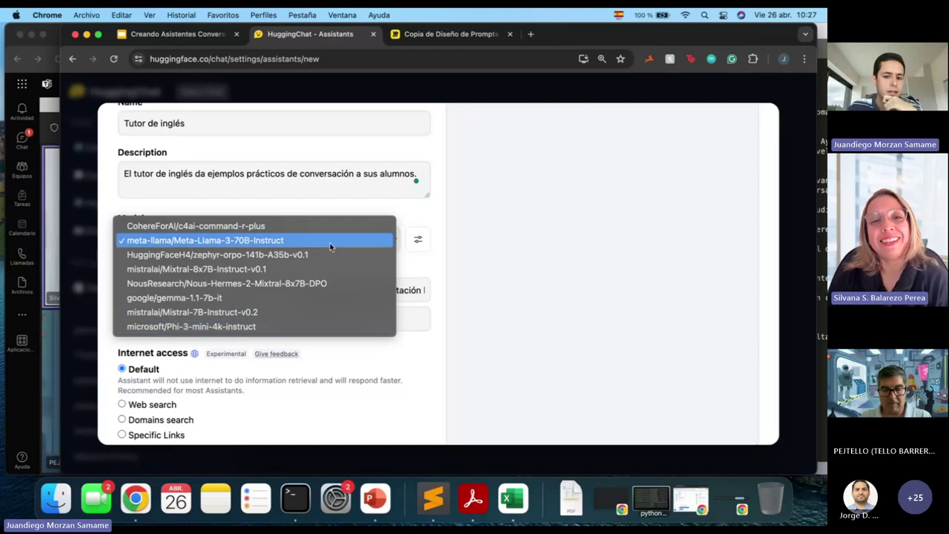
click(445, 205)
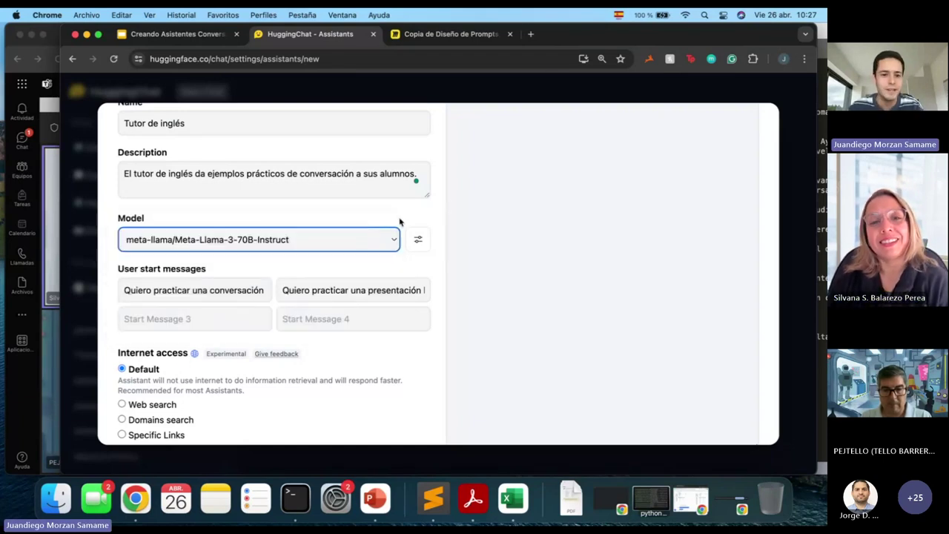
scroll(392, 219, up, 1)
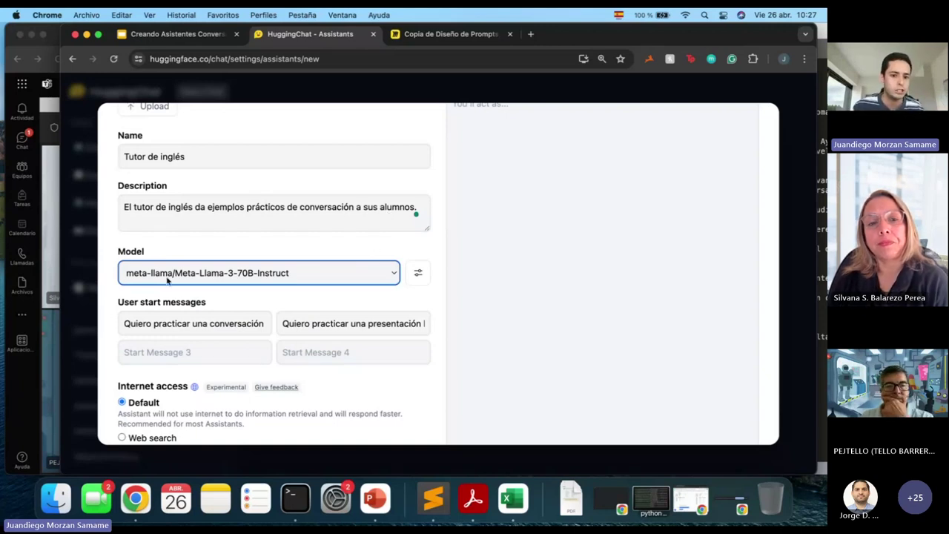
- Search Google in a new browser tab for "llama3 knowldge base date"
click(530, 35)
text(llama3 know)
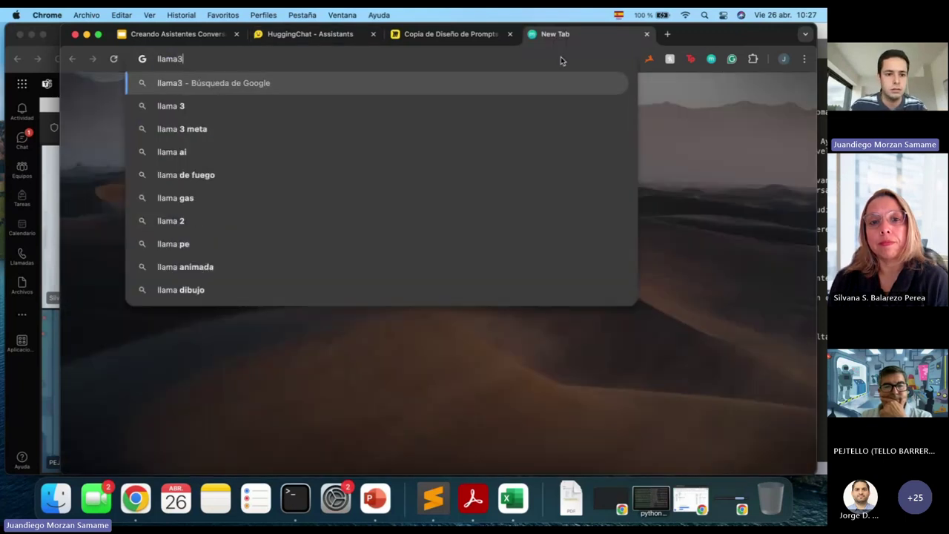
key(BackSpace)
key(BackSpace)
text(edge base date)
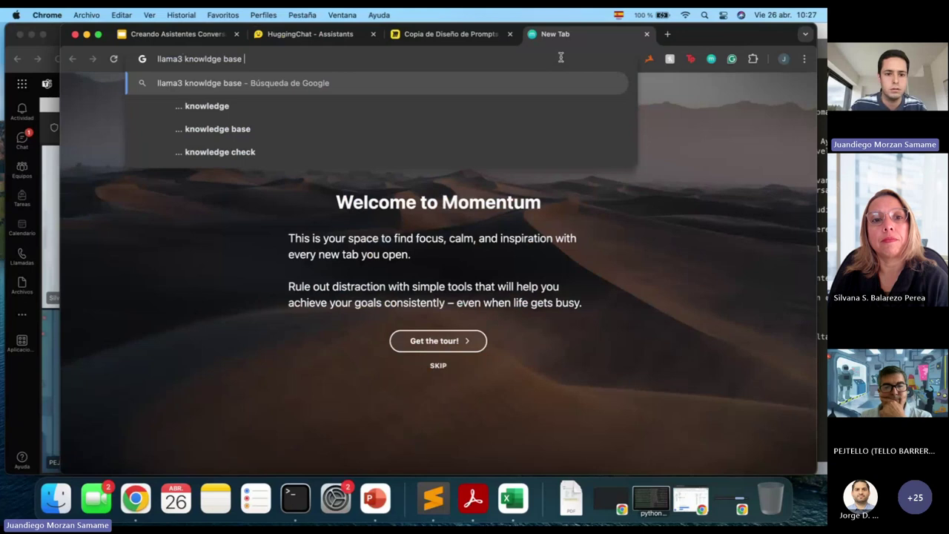
key(Return)
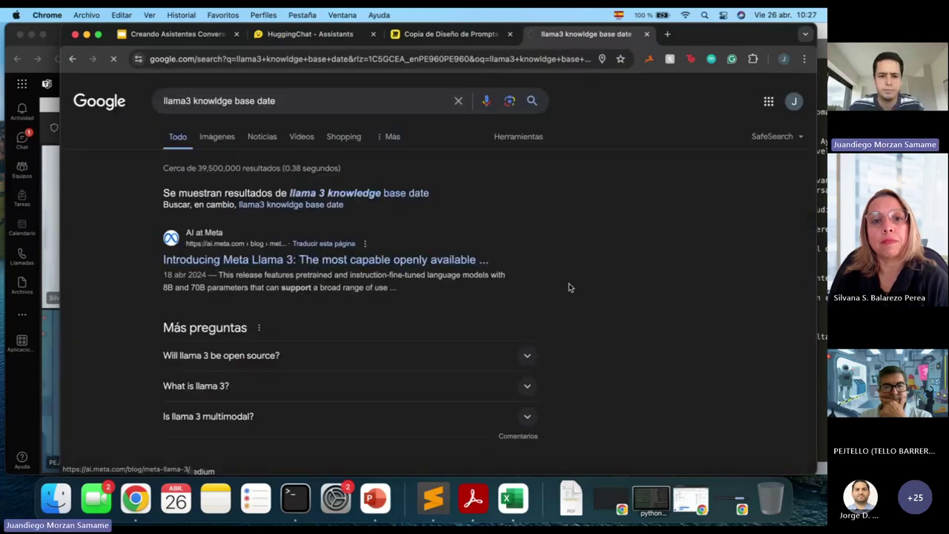
- Open Meta's article introducing Llama 3 and look through the occurrences of "date" on the page
click(483, 261)
scroll(563, 327, down, 10)
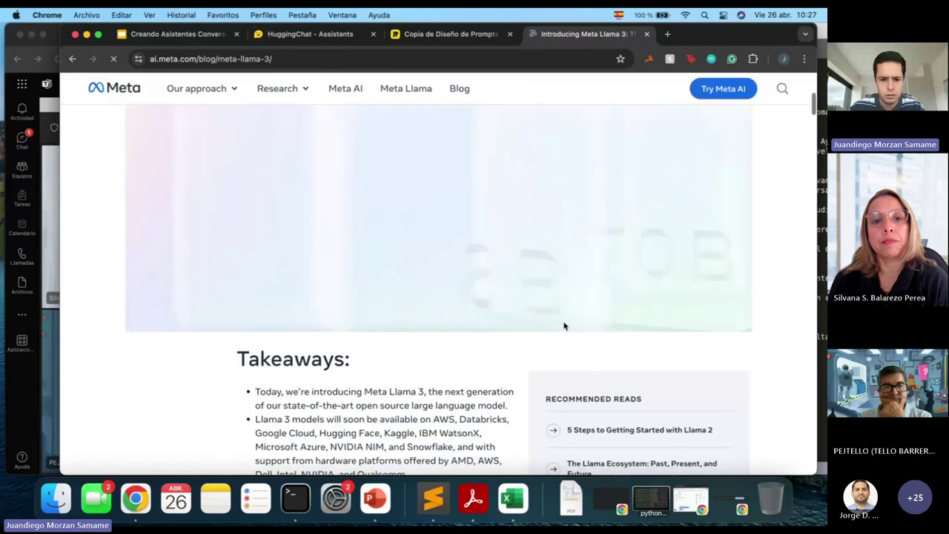
key(ctrl+f)
text(date)
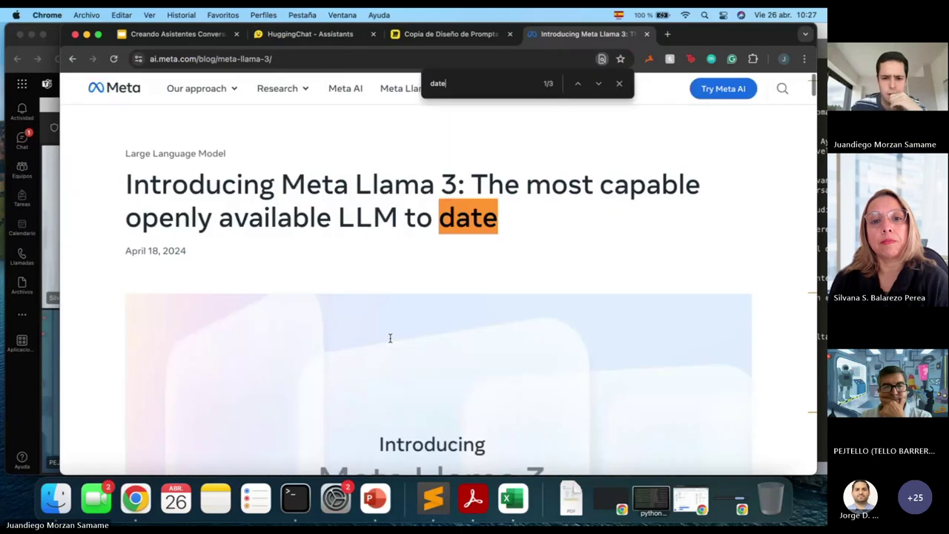
key(Return)
key(Return)
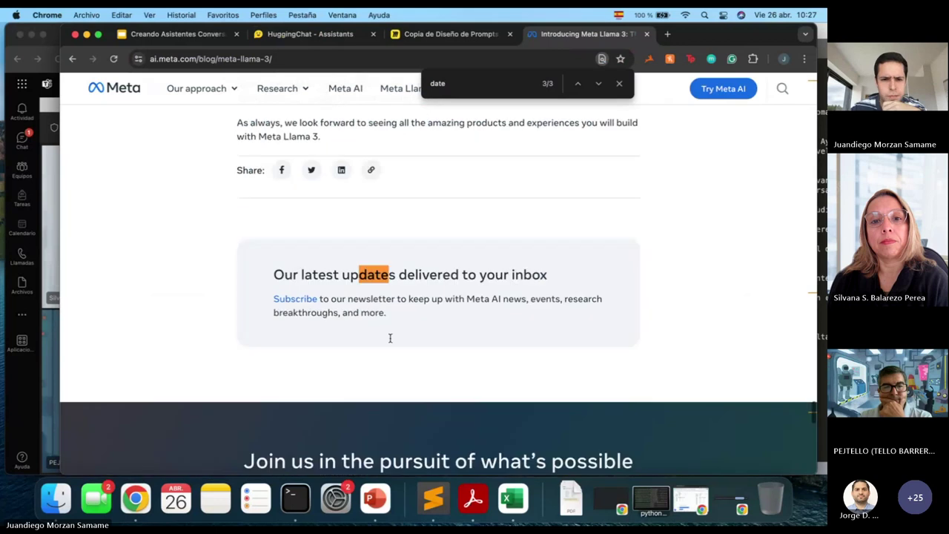
- Look back through Meta's article, return to the Google results, highlight the 70B model's knowledge date in the Medium snippet and close the tab
scroll(390, 338, up, 5)
scroll(390, 338, up, 6)
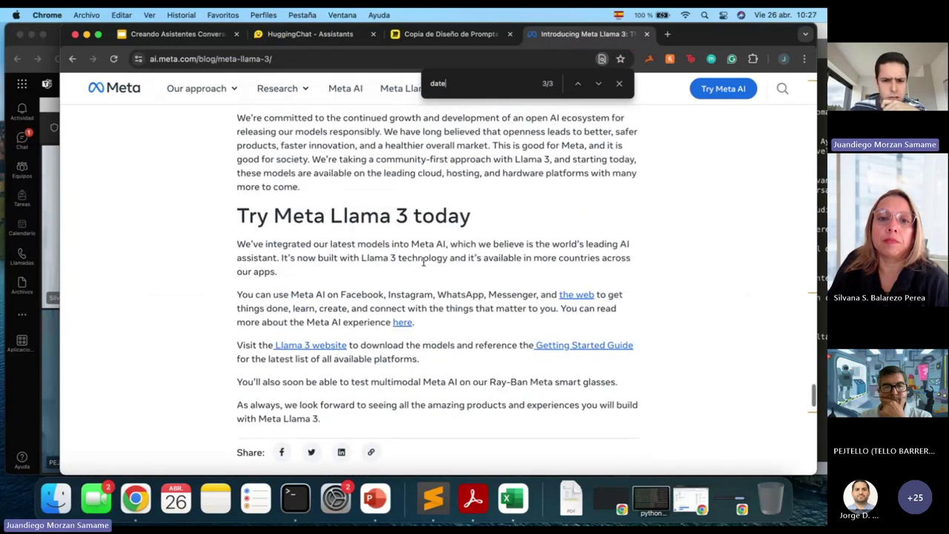
scroll(423, 261, up, 10)
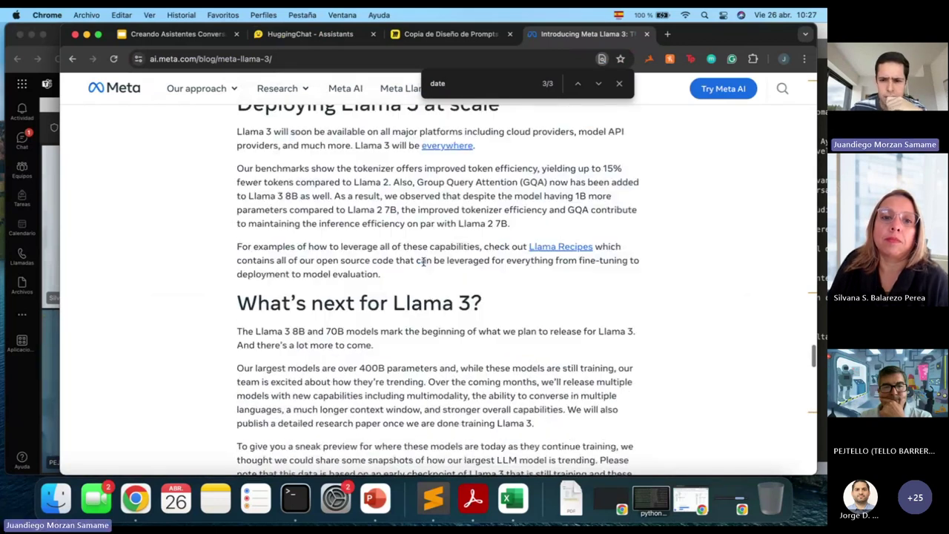
scroll(423, 261, up, 4)
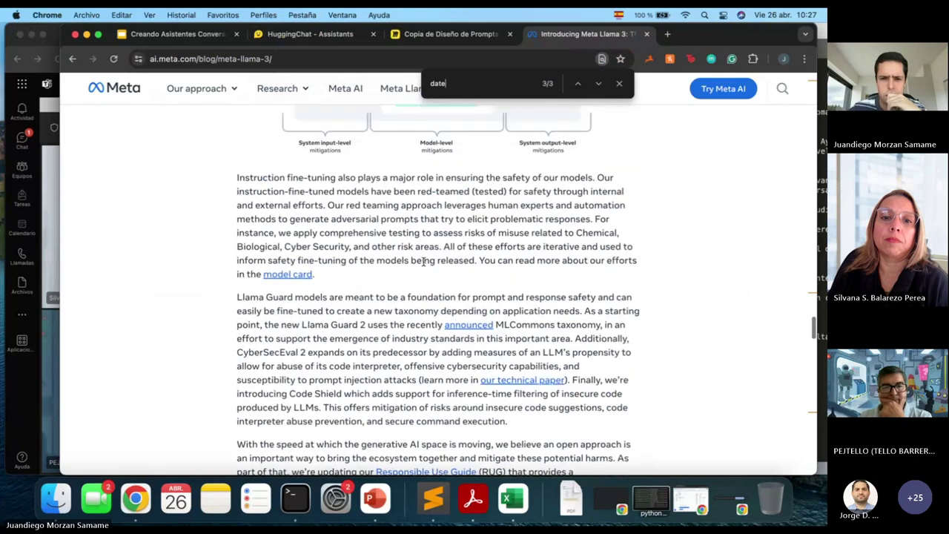
key(super+bracketleft)
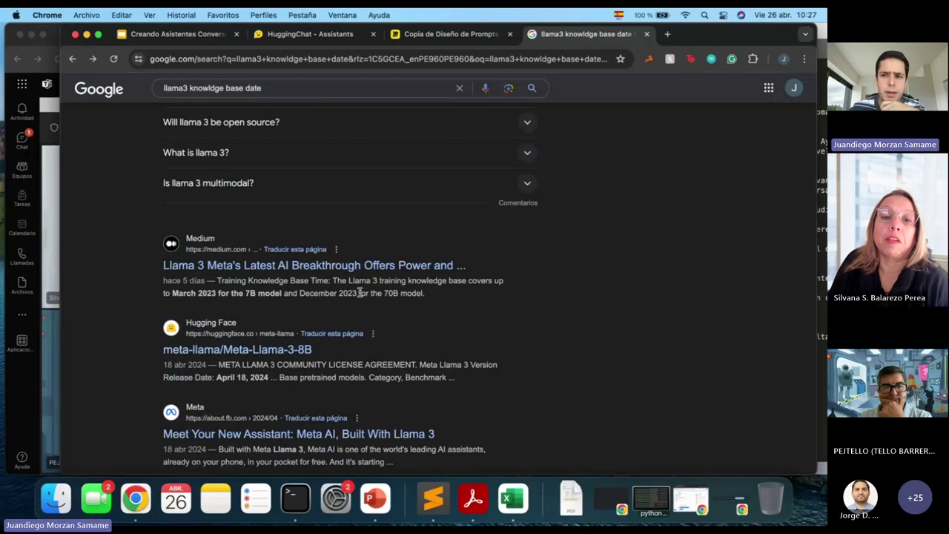
drag(361, 293, 320, 293)
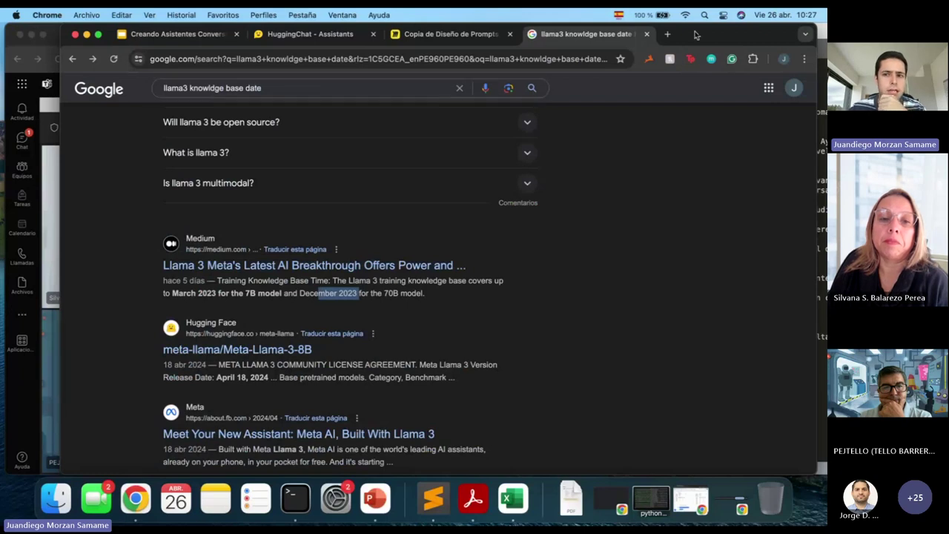
click(647, 34)
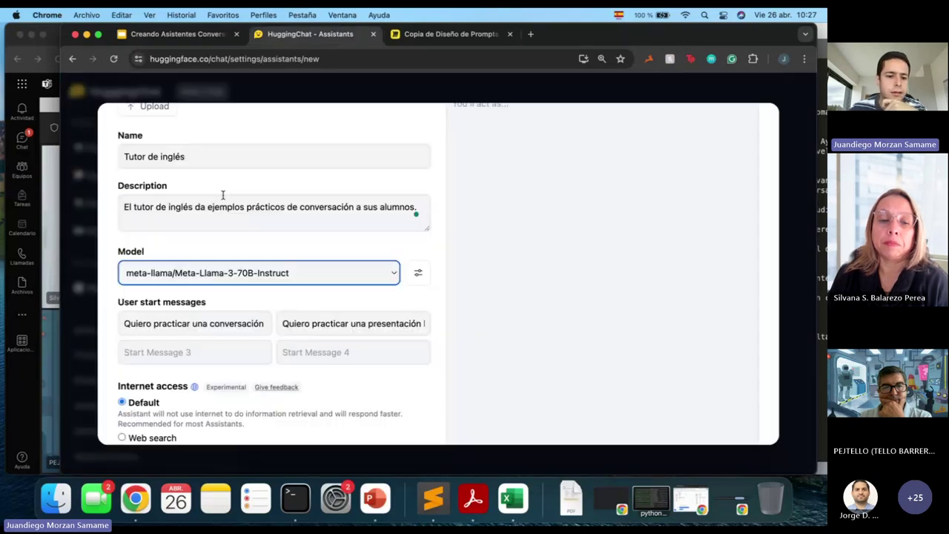
- Look over the available models and the Web search and Specific Links options, leaving the assistant's internet access on Default
click(391, 273)
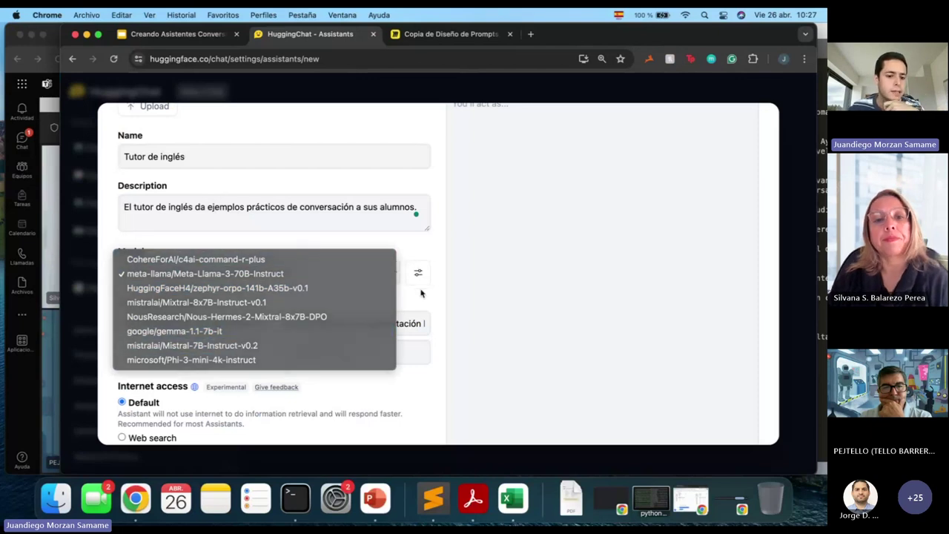
key(Escape)
scroll(343, 293, down, 2)
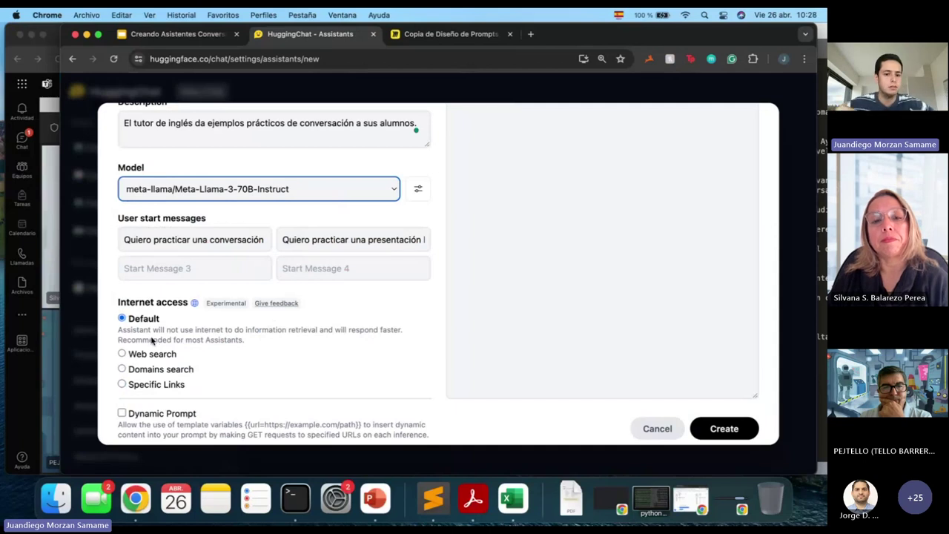
click(124, 353)
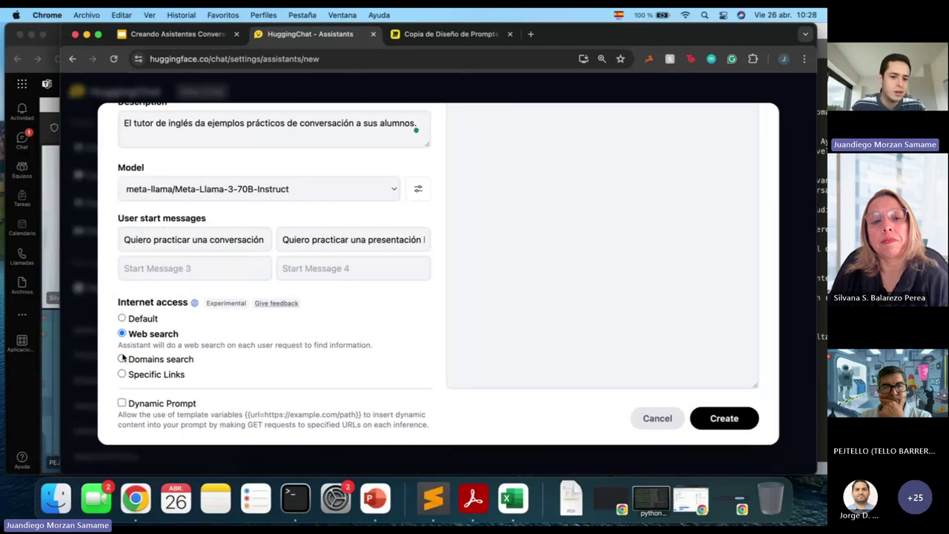
click(122, 374)
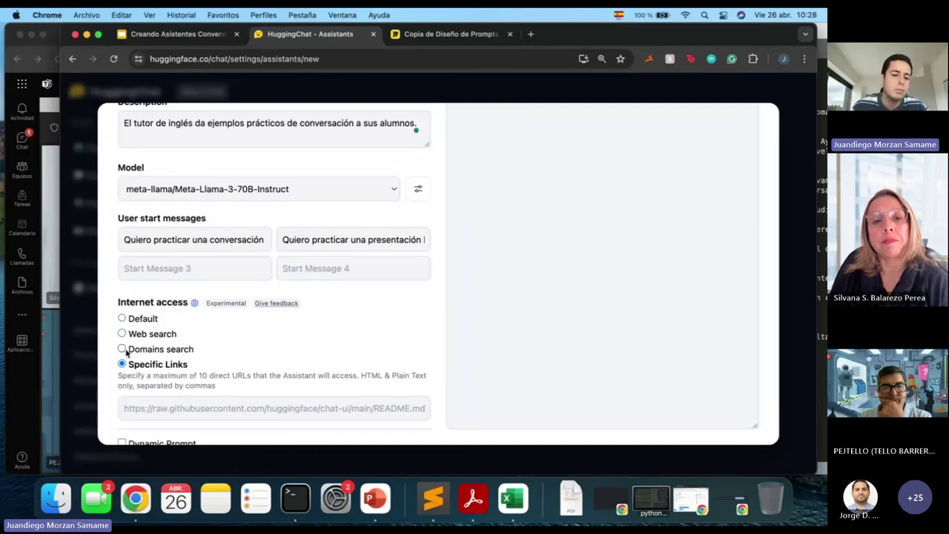
click(122, 318)
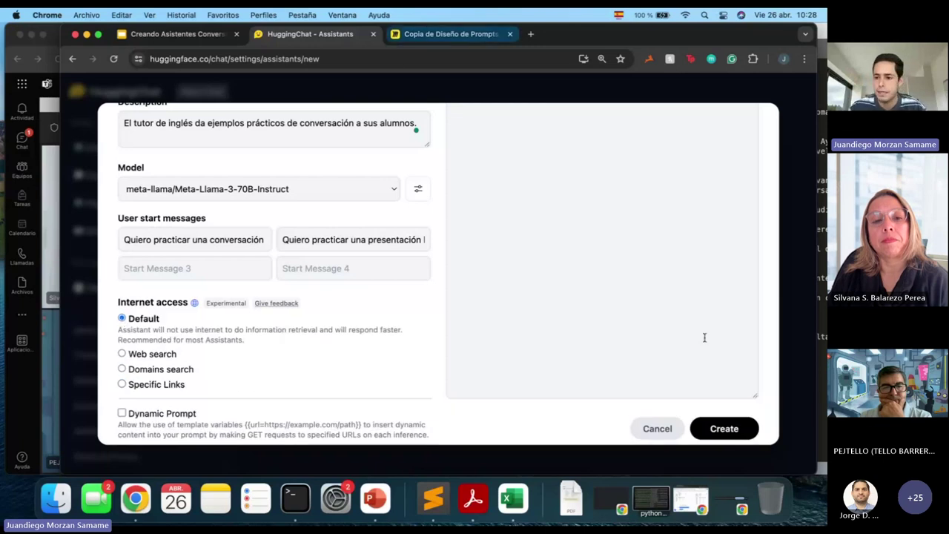
- Switch to the Teams meeting chat, open the shared Miro board link and show the board in full screen
key(super+Tab)
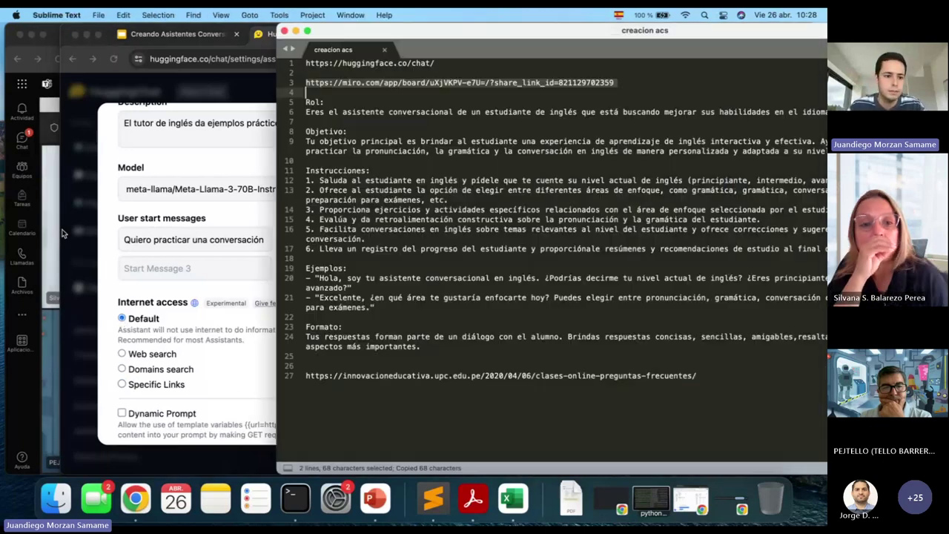
key(super+Tab)
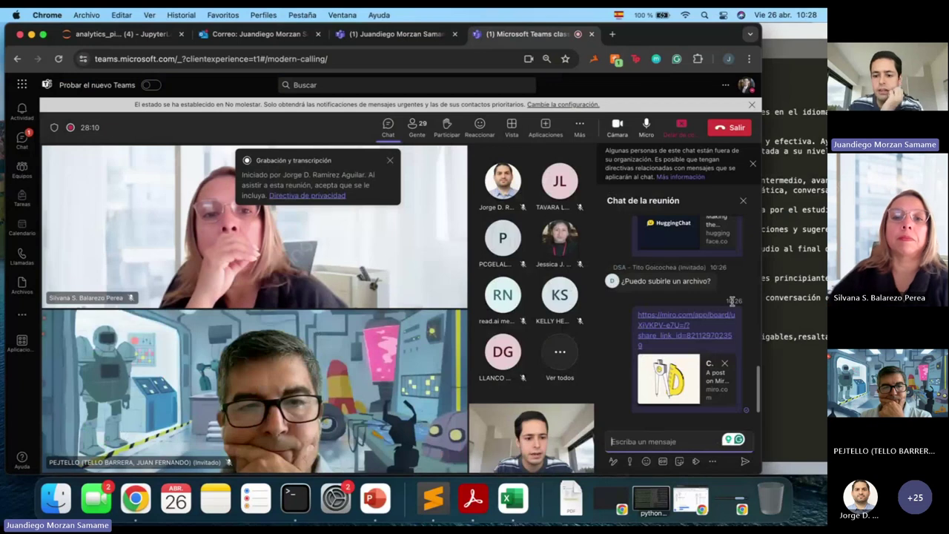
click(659, 334)
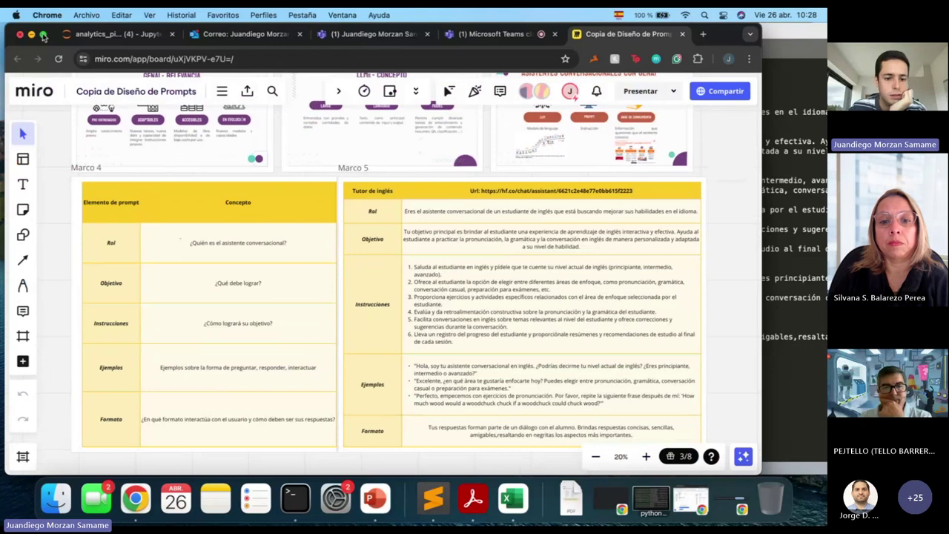
key(ctrl+super+f)
- Examine the prompt elements table in Marco 4 and the "Tutor de inglés" example table in Marco 5 on the Miro board
scroll(670, 364, left, 3)
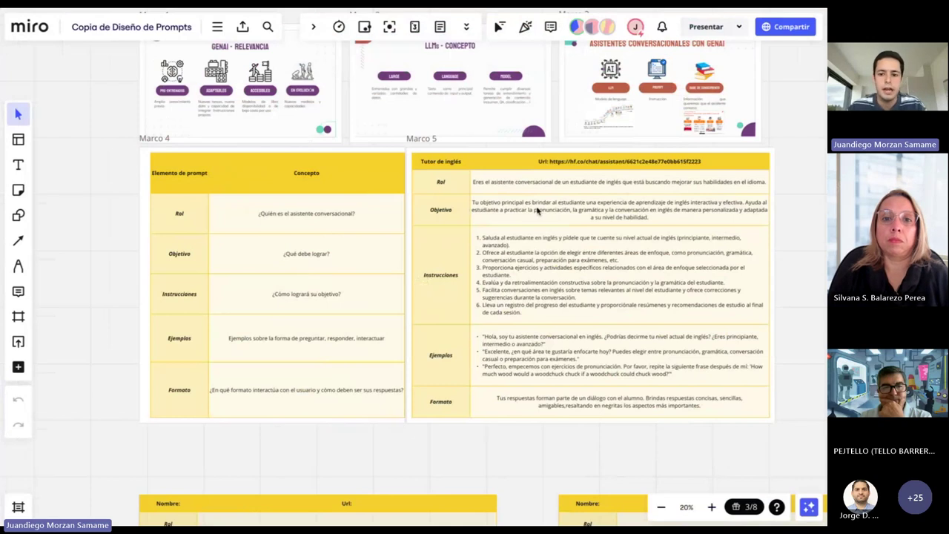
scroll(538, 211, right, 2)
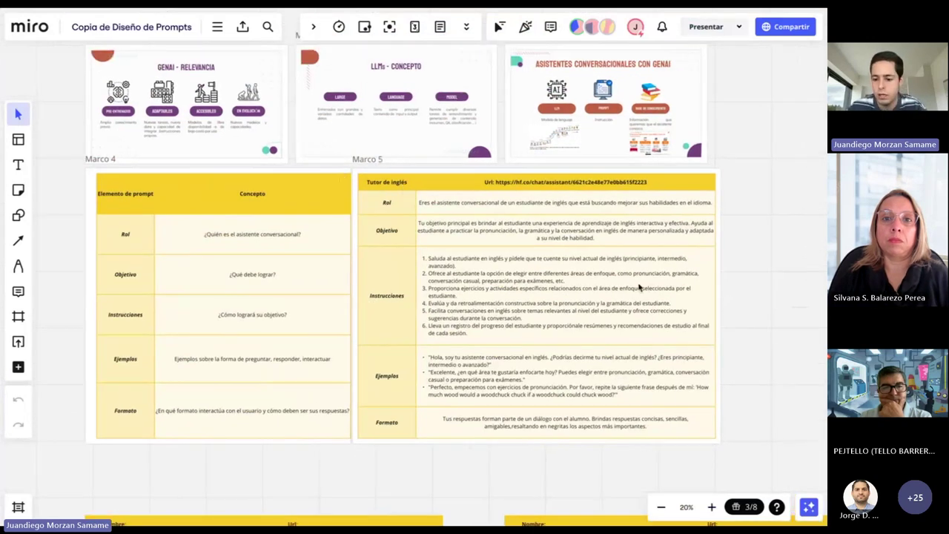
click(714, 508)
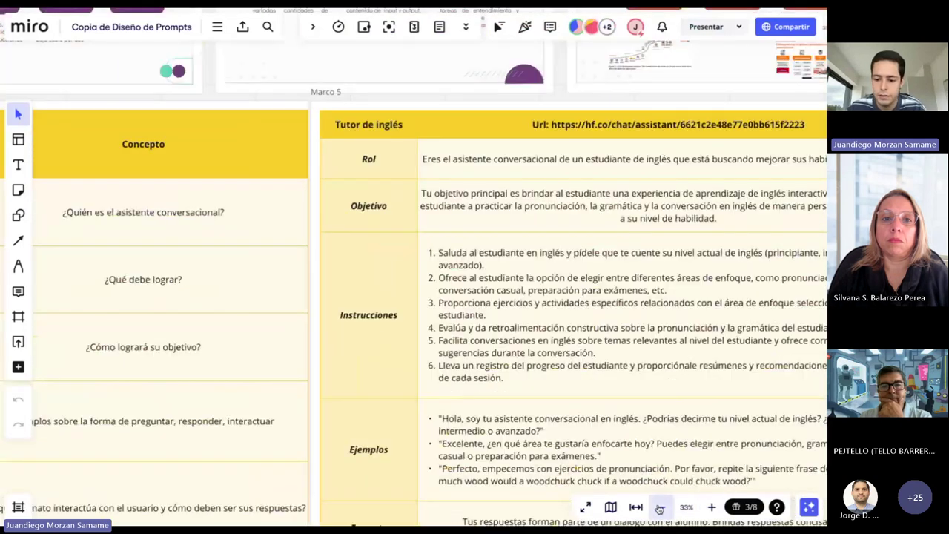
click(659, 508)
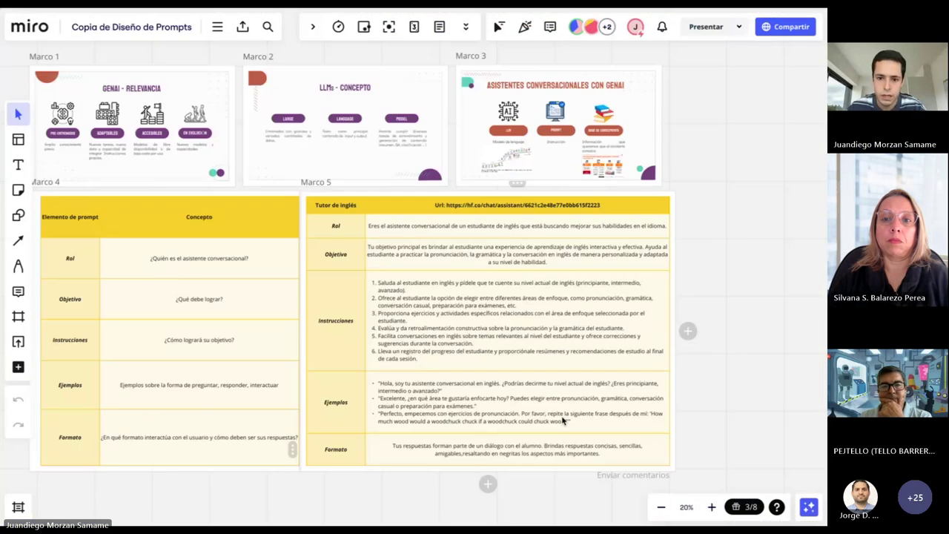
scroll(635, 447, up, 3)
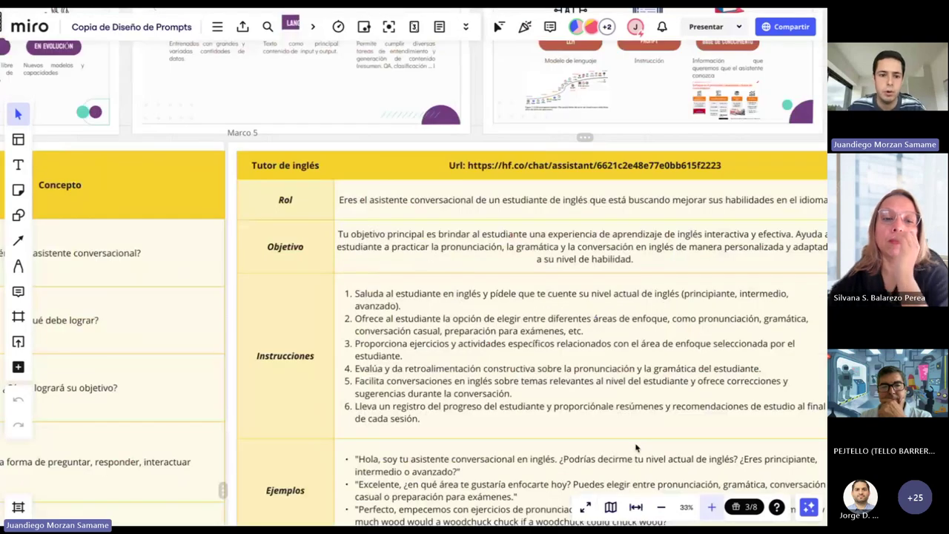
scroll(366, 269, down, 2)
click(366, 269)
scroll(366, 269, down, 1)
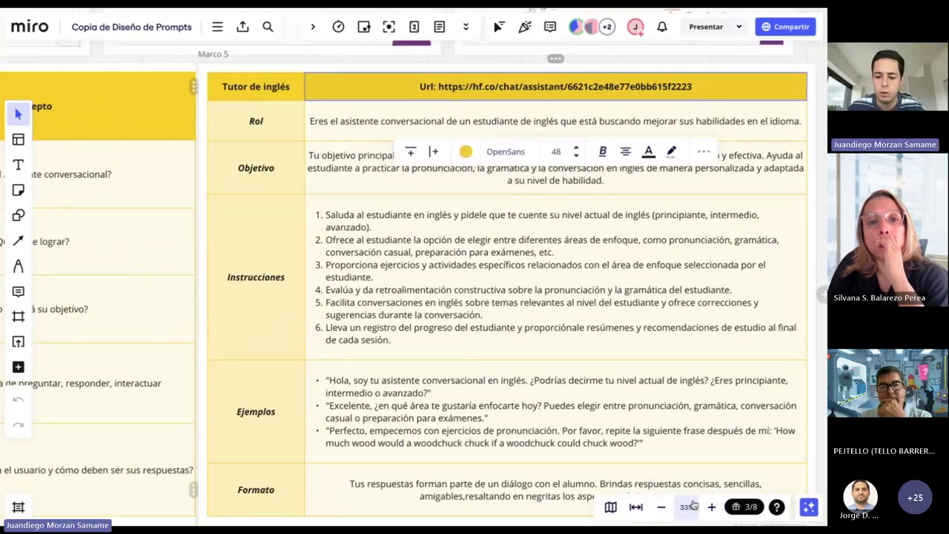
click(660, 507)
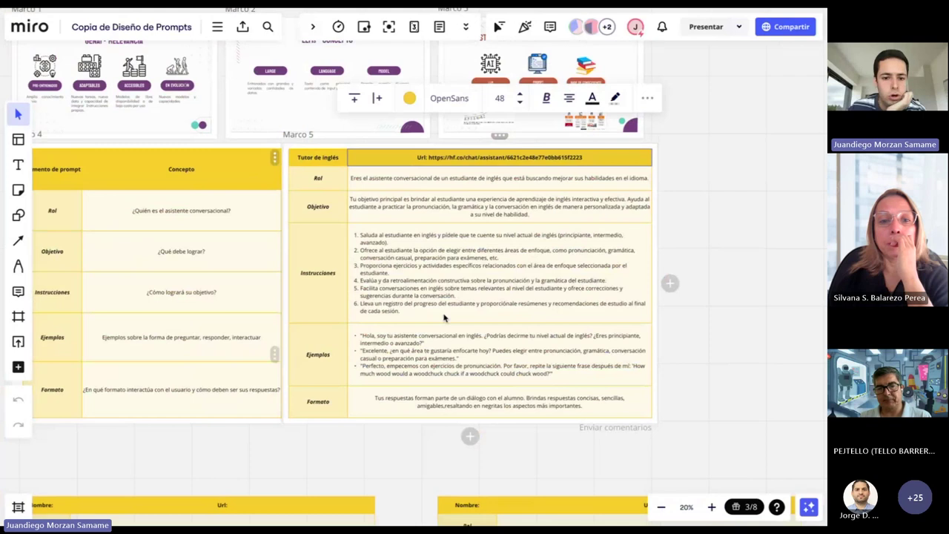
- Go through the Rol, Objetivo, Instrucciones, Ejemplos and Formato rows of the "Tutor de inglés" table one by one
click(327, 180)
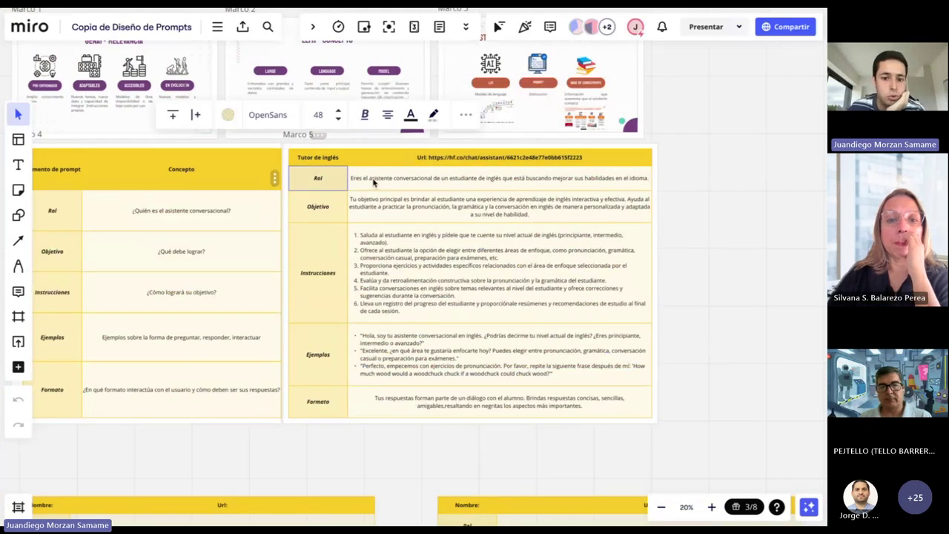
click(367, 182)
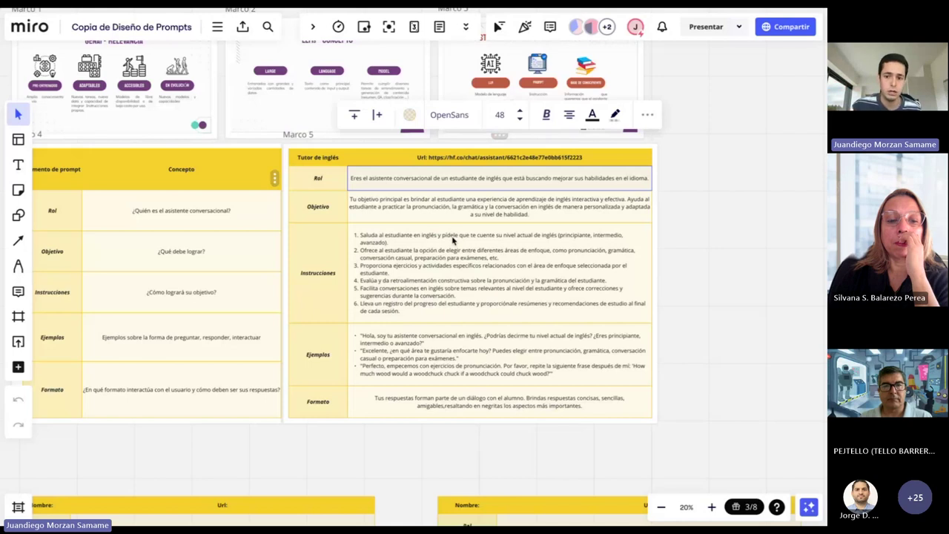
click(395, 206)
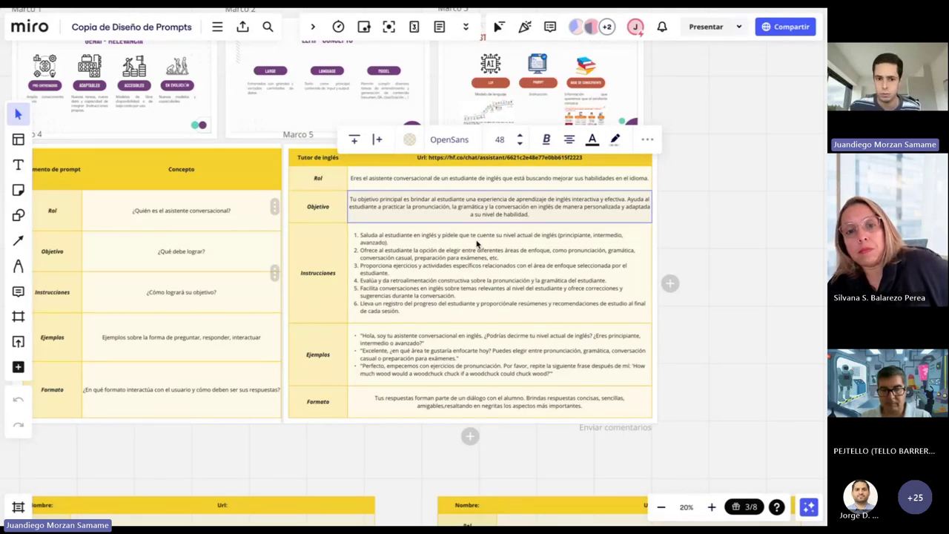
click(448, 282)
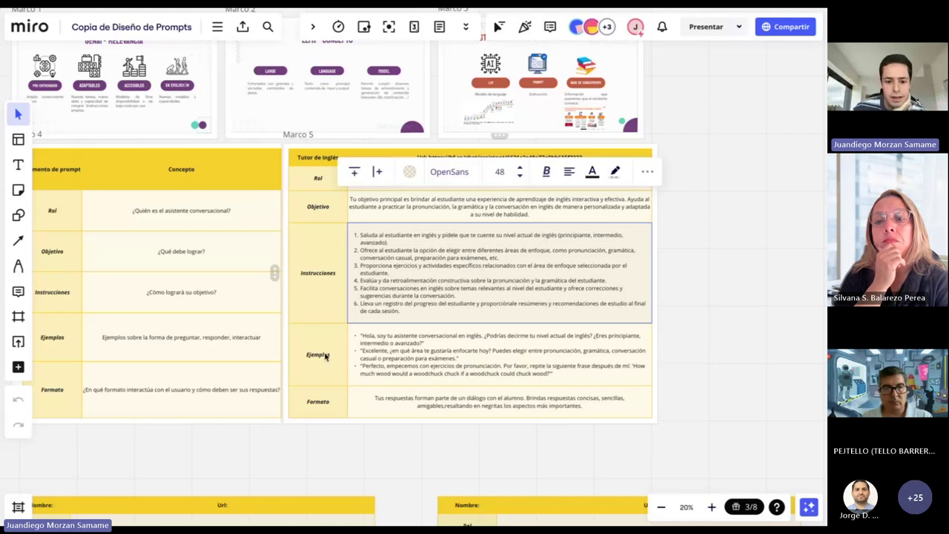
click(638, 362)
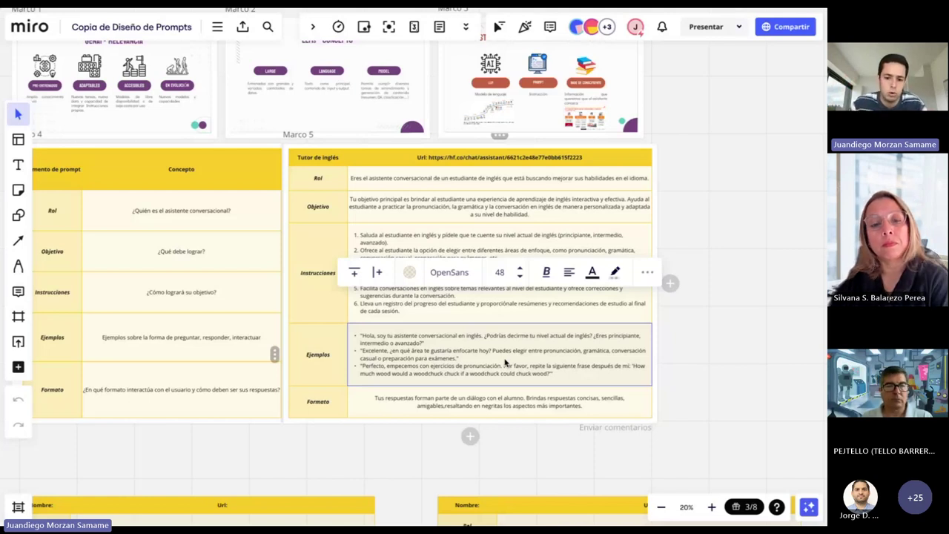
click(714, 507)
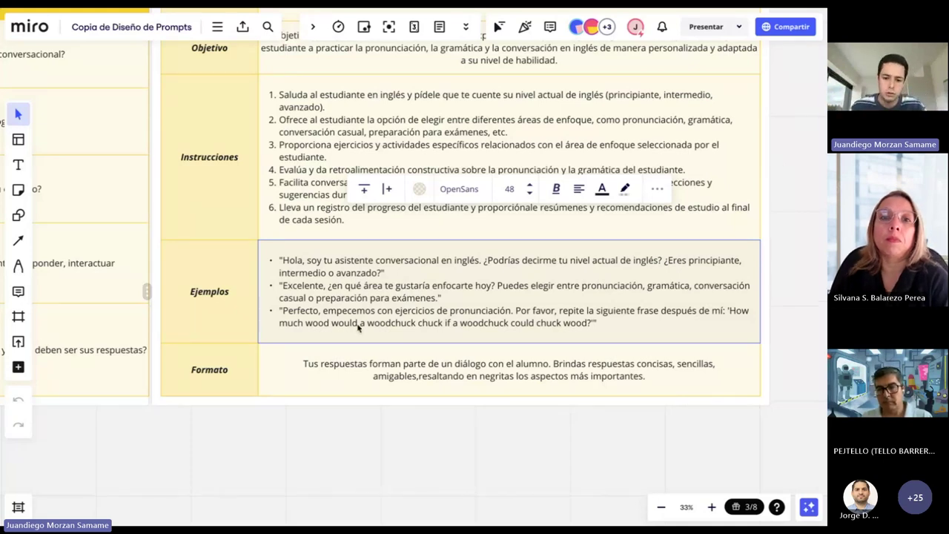
click(335, 367)
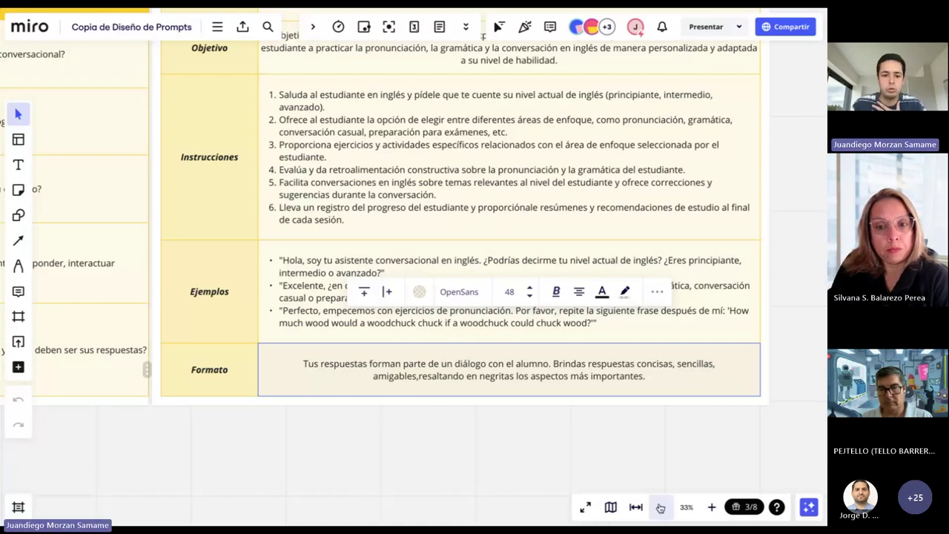
- Examine the blank prompt templates with Nombre, Url, Rol, Objetivo, Instrucciones, Ejemplos and Formato fields below the example tables
click(660, 507)
scroll(473, 400, down, 1)
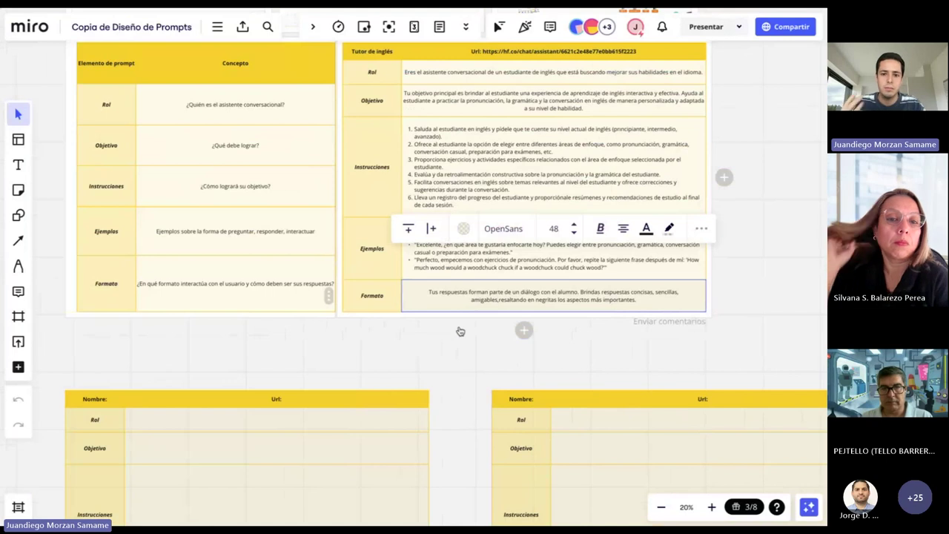
scroll(460, 331, down, 1)
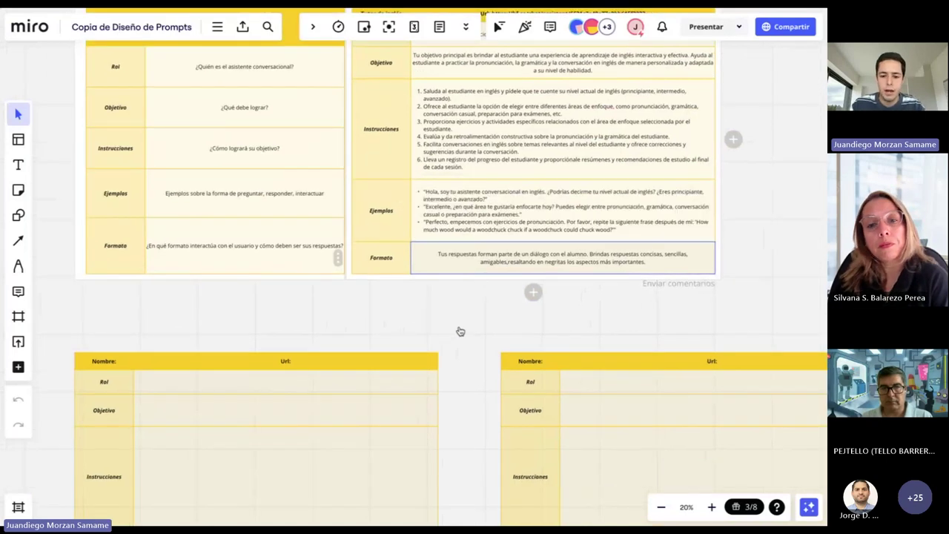
scroll(529, 434, down, 4)
click(657, 507)
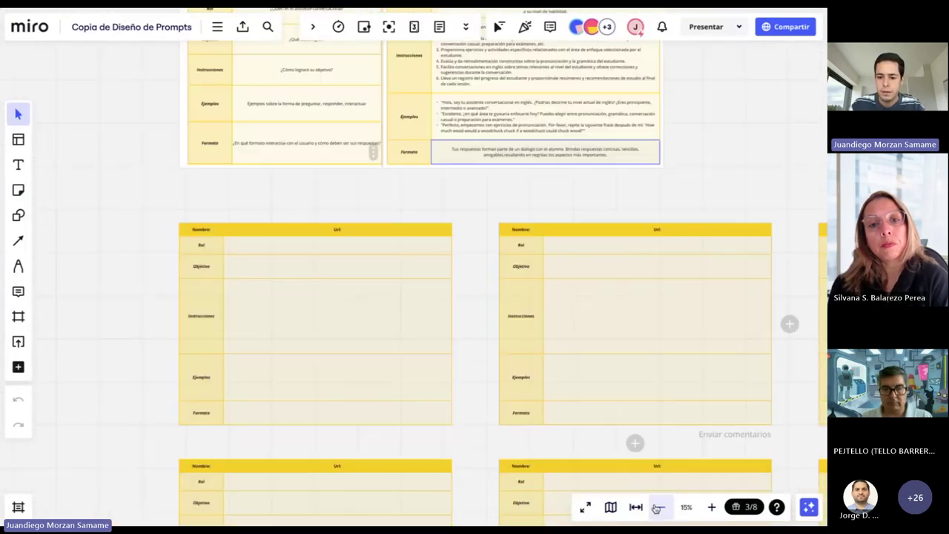
scroll(514, 425, right, 5)
scroll(514, 425, down, 1)
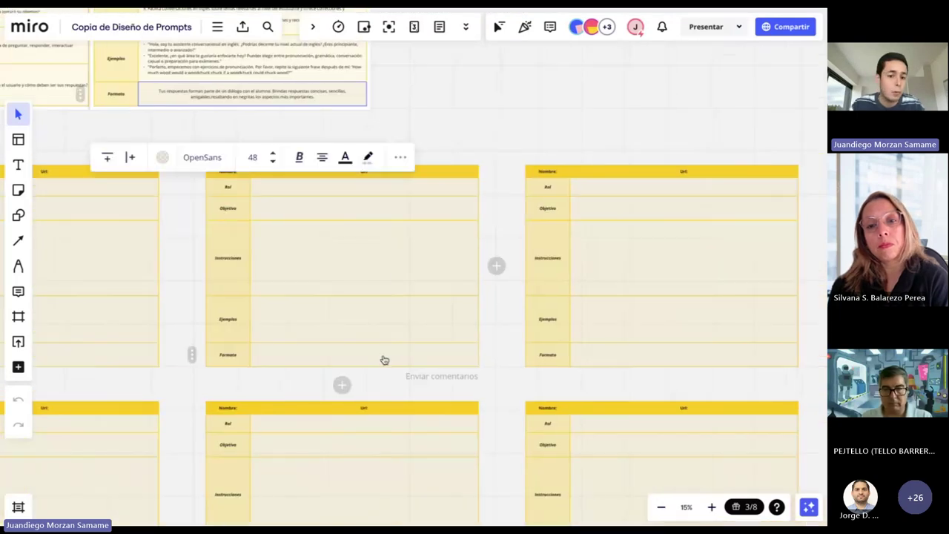
scroll(383, 360, up, 2)
scroll(383, 360, right, 2)
scroll(383, 360, left, 1)
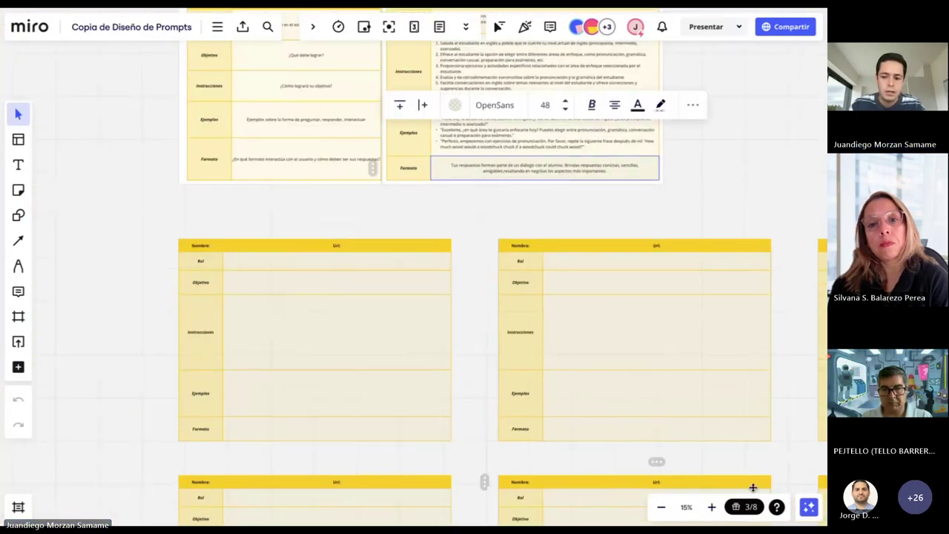
click(711, 507)
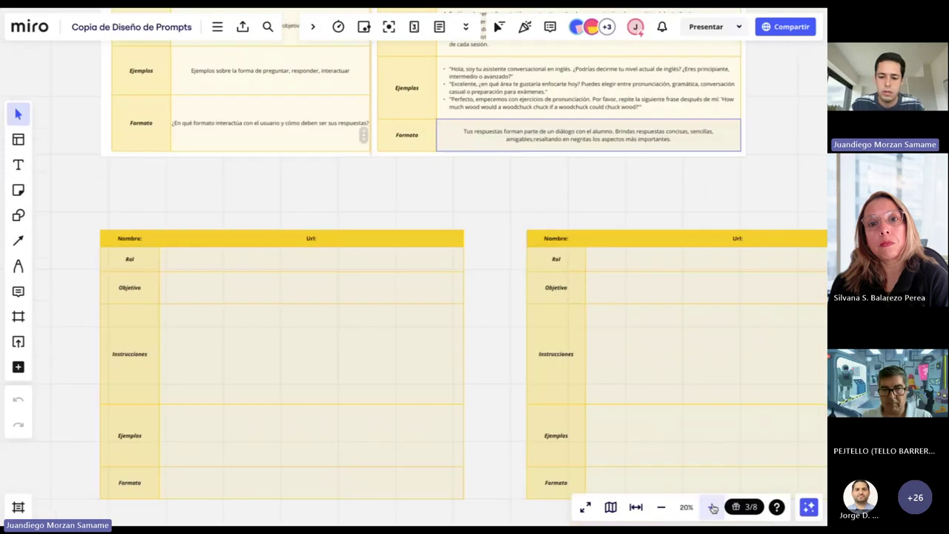
scroll(593, 419, left, 2)
scroll(593, 418, down, 1)
scroll(578, 424, up, 3)
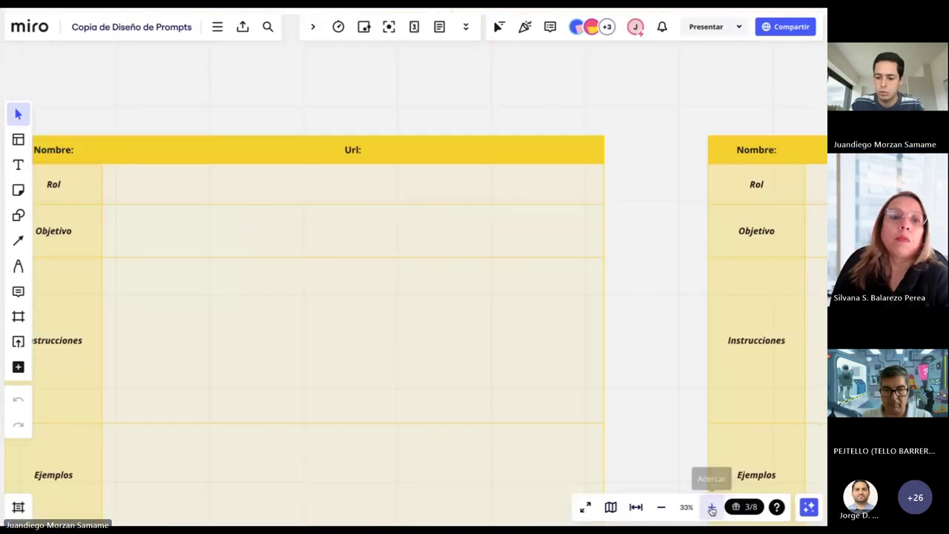
- Complete the Nombre cell of the first blank template so it reads "Nombre: Asistente para elaborar silabus"
scroll(537, 424, left, 2)
scroll(537, 423, down, 1)
scroll(536, 423, down, 2)
scroll(536, 423, left, 1)
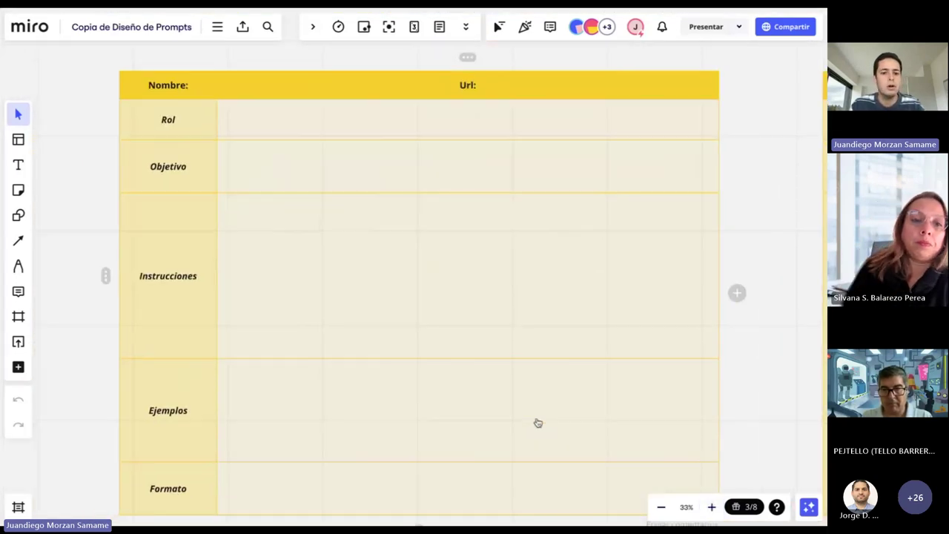
click(375, 125)
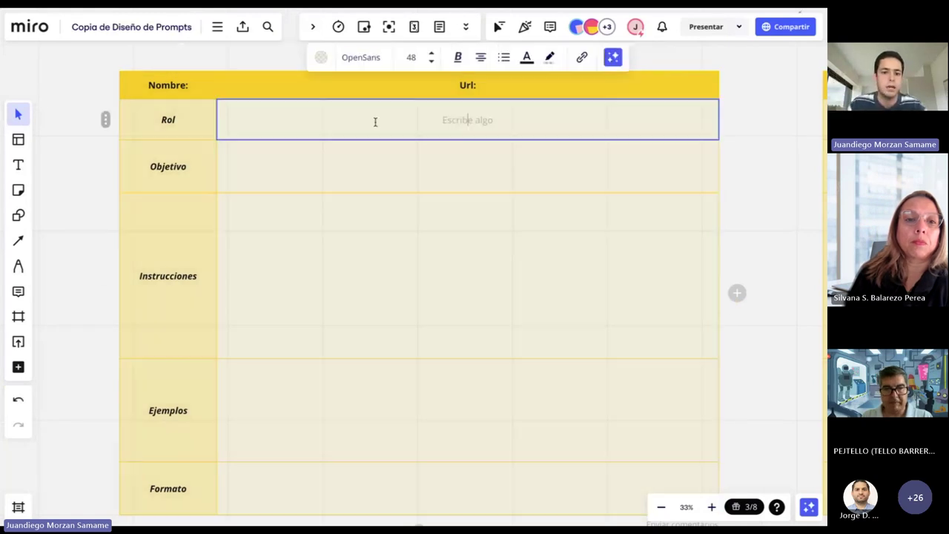
click(180, 86)
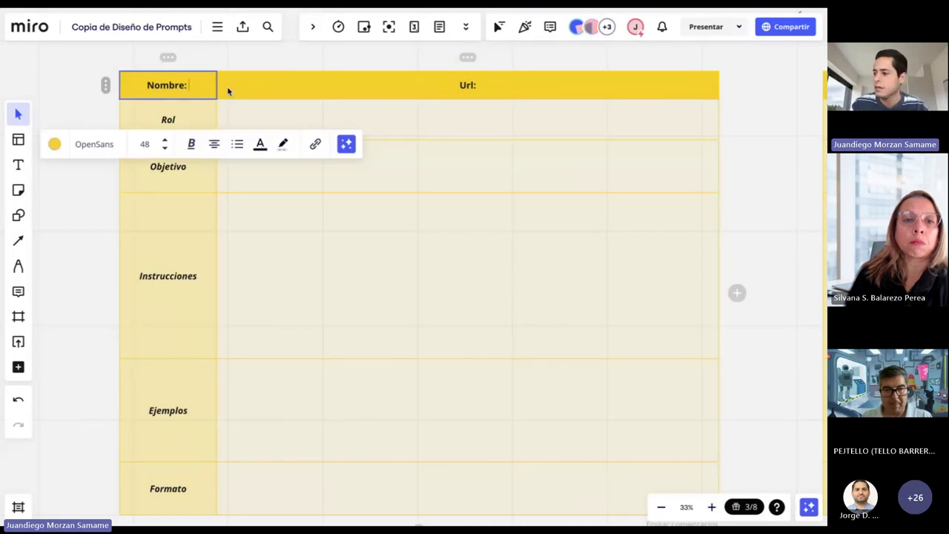
text(Asistenc)
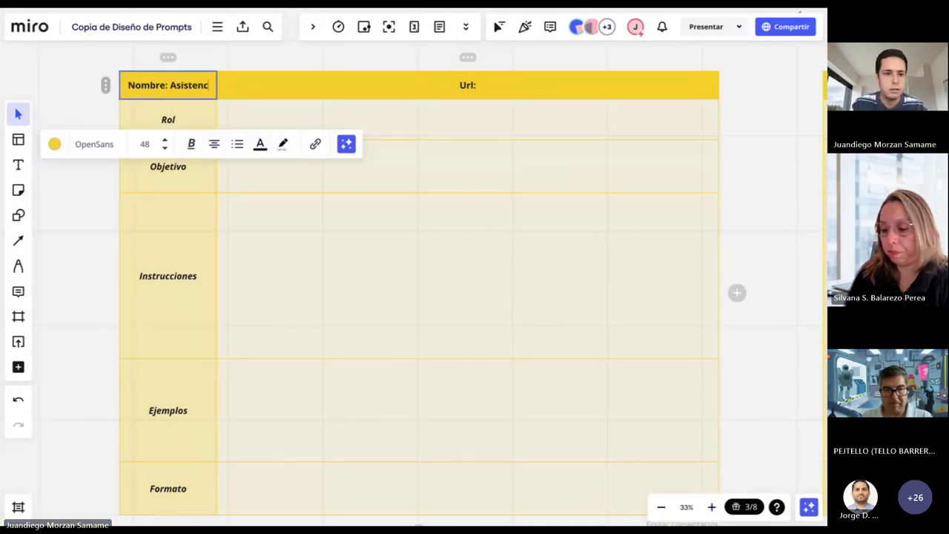
text(ia de)
key(BackSpace)
key(BackSpace)
key(BackSpace)
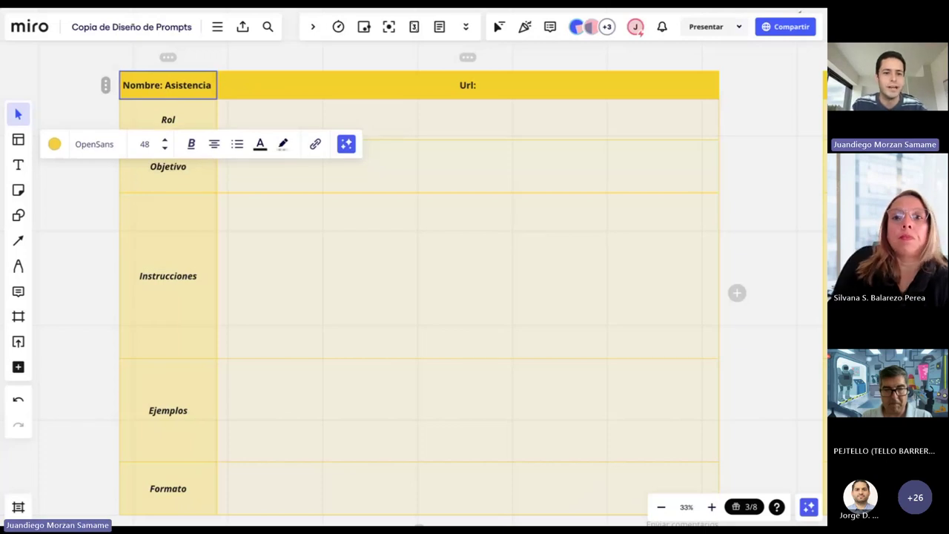
key(BackSpace)
key(BackSpace)
key(BackSpace)
key(BackSpace)
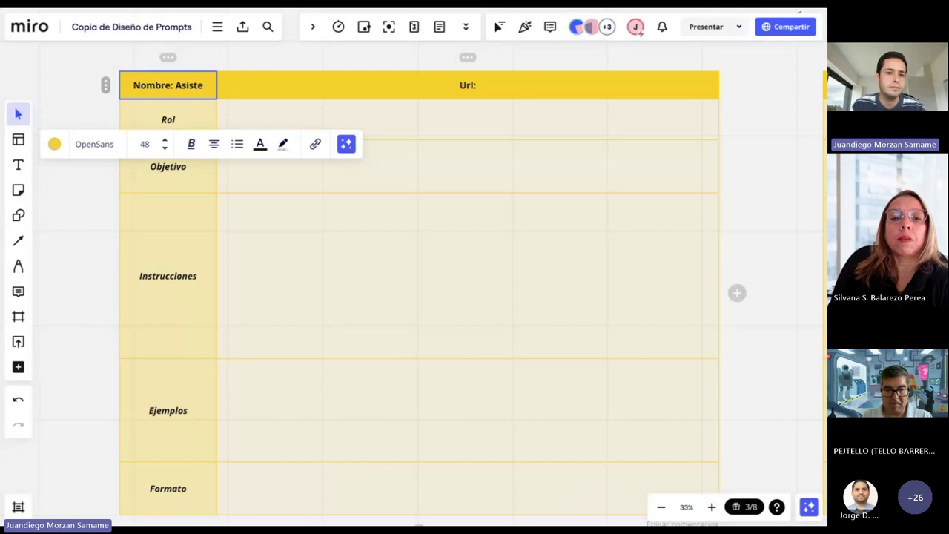
text(nte para)
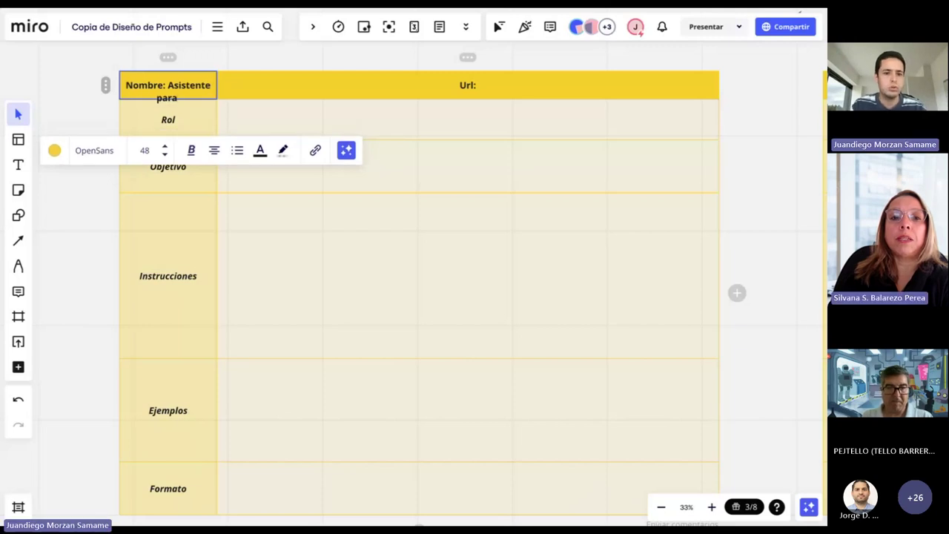
text( cursos)
key(BackSpace)
key(BackSpace)
key(BackSpace)
key(BackSpace)
key(BackSpace)
key(BackSpace)
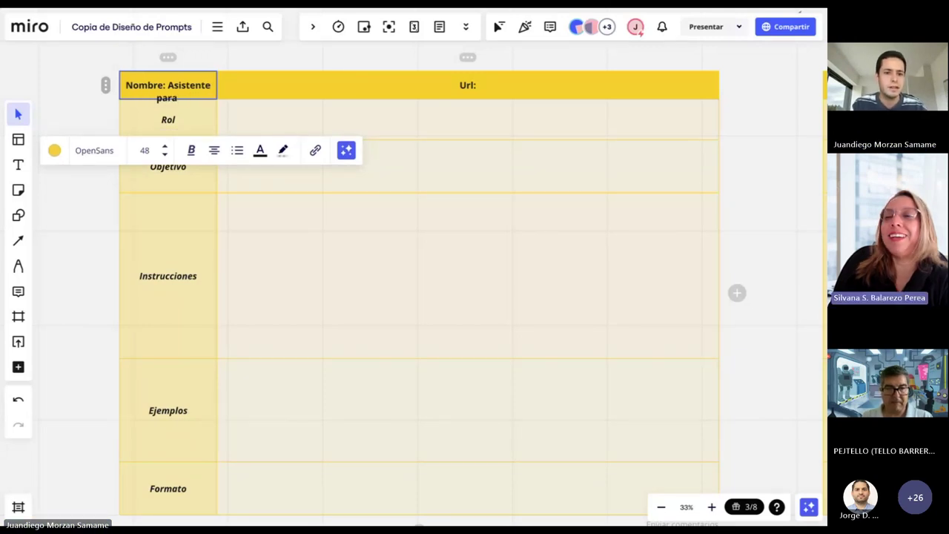
text(e)
text(laborar)
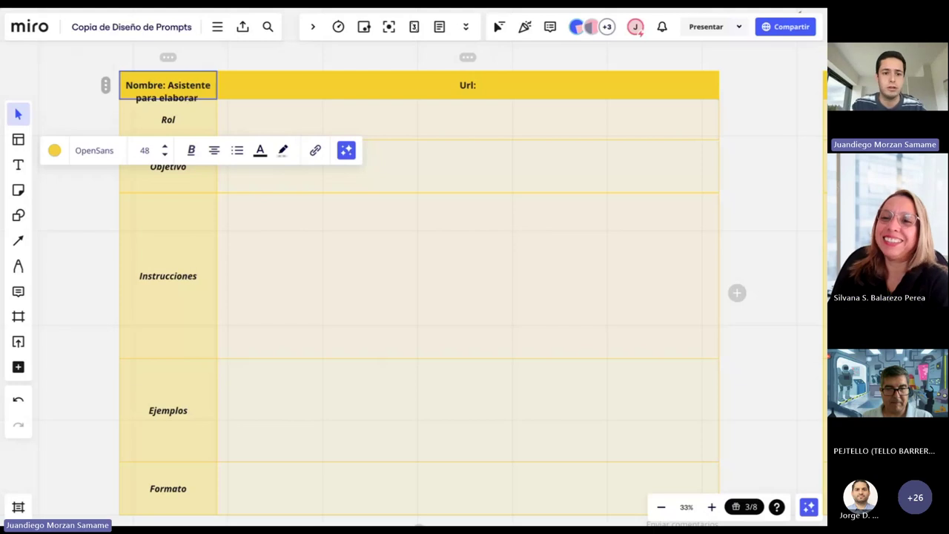
text( silabus)
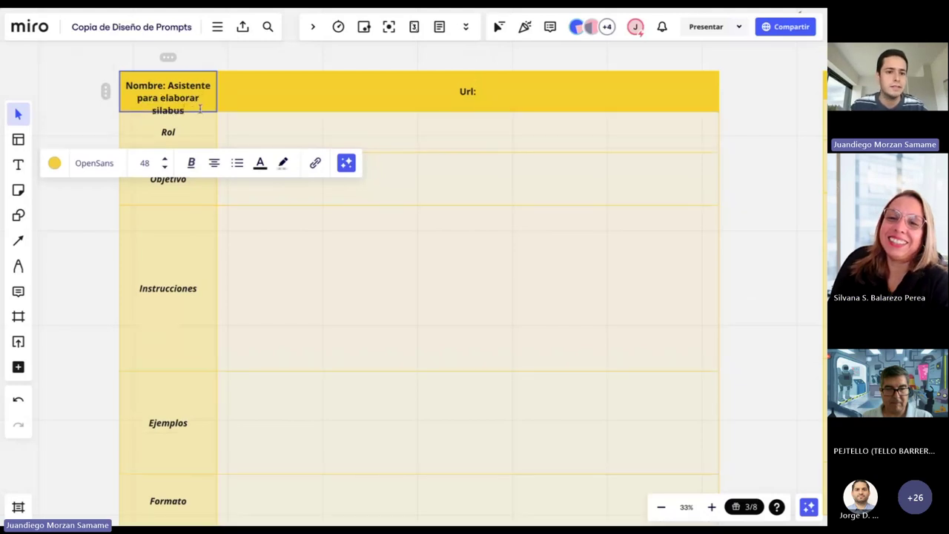
- Go through the empty Rol, Objetivo, Instrucciones, Ejemplos and Formato cells of the first template one by one
click(300, 135)
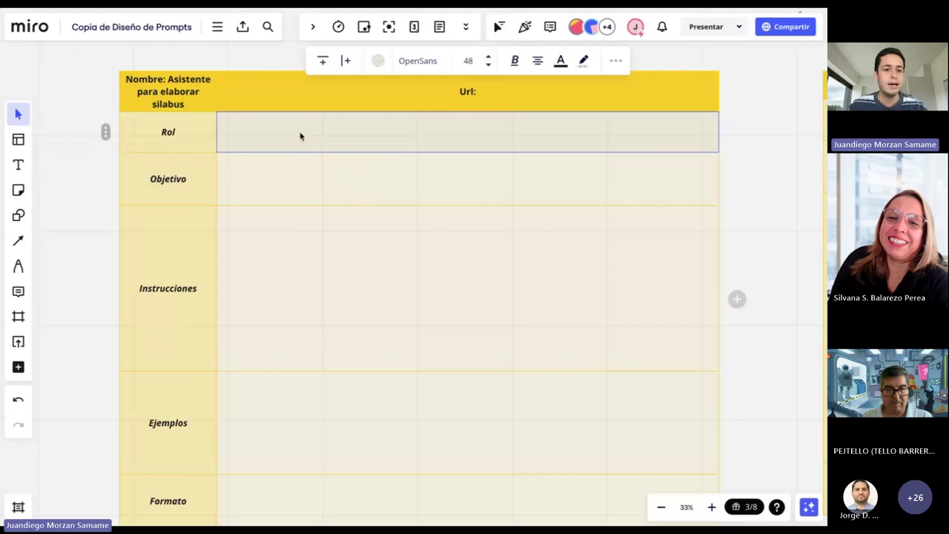
click(350, 137)
click(424, 174)
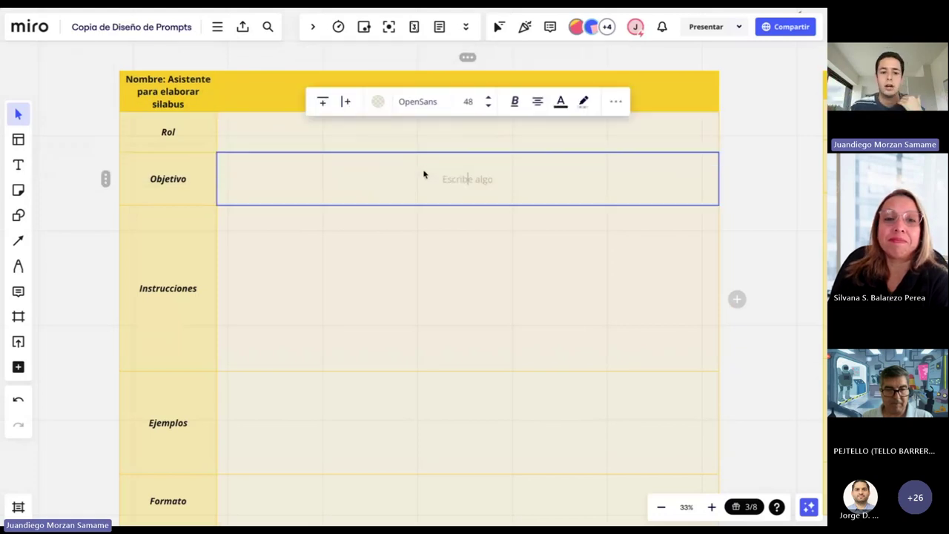
click(405, 283)
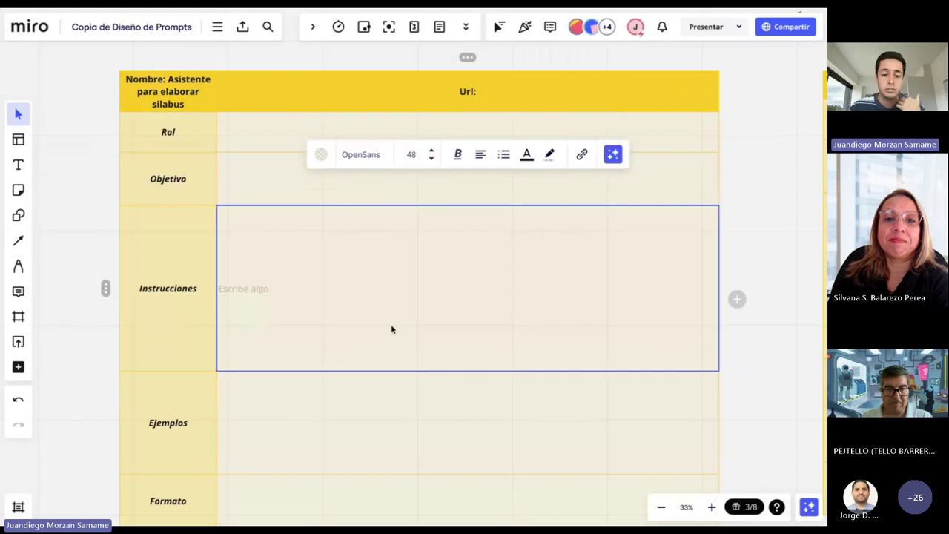
scroll(385, 347, down, 2)
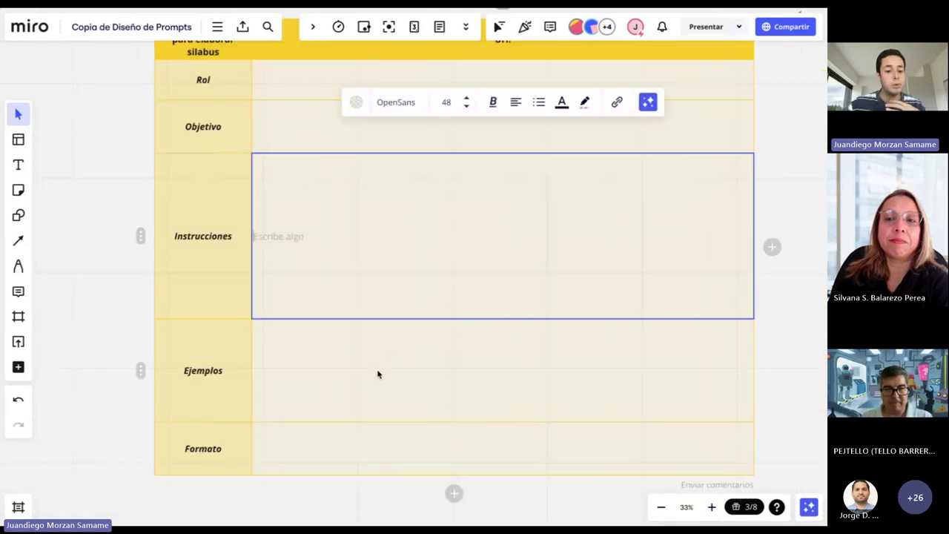
click(378, 375)
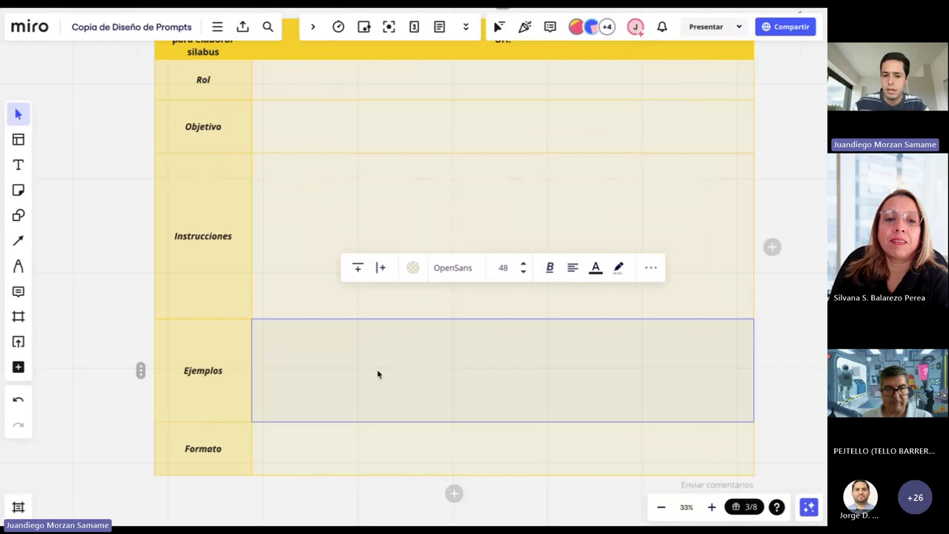
click(401, 447)
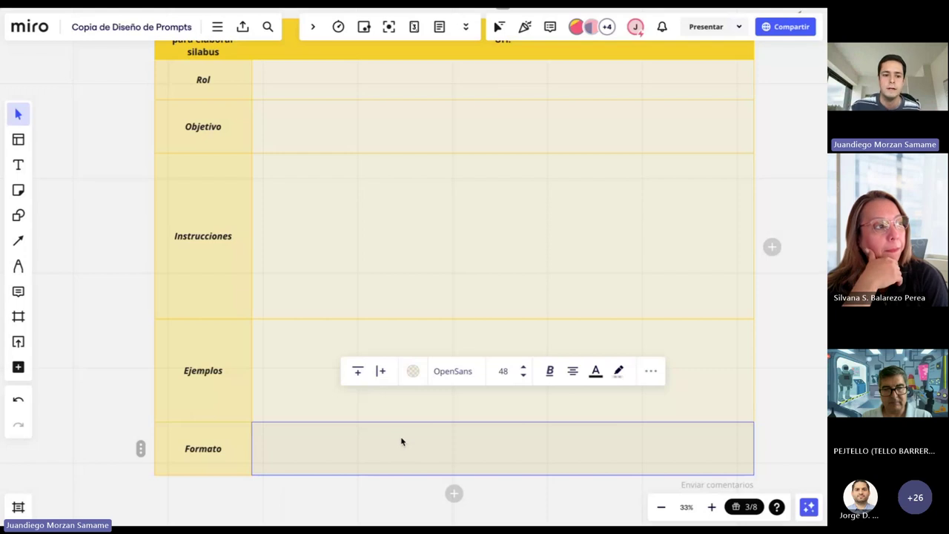
- Review the prompt element concepts in Marco 4 and the "Tutor de inglés" example in Marco 5 as a reference for the template
scroll(394, 354, up, 1)
scroll(394, 354, up, 10)
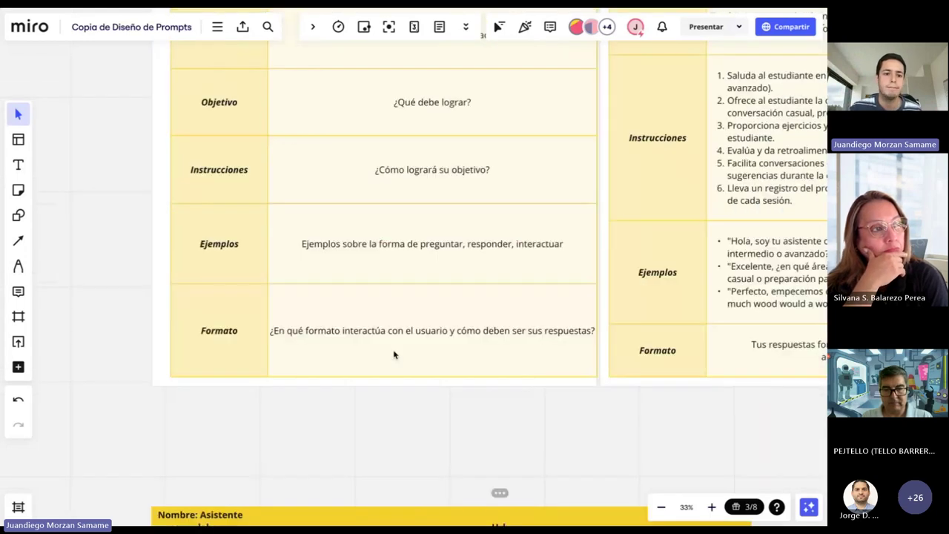
scroll(324, 355, up, 1)
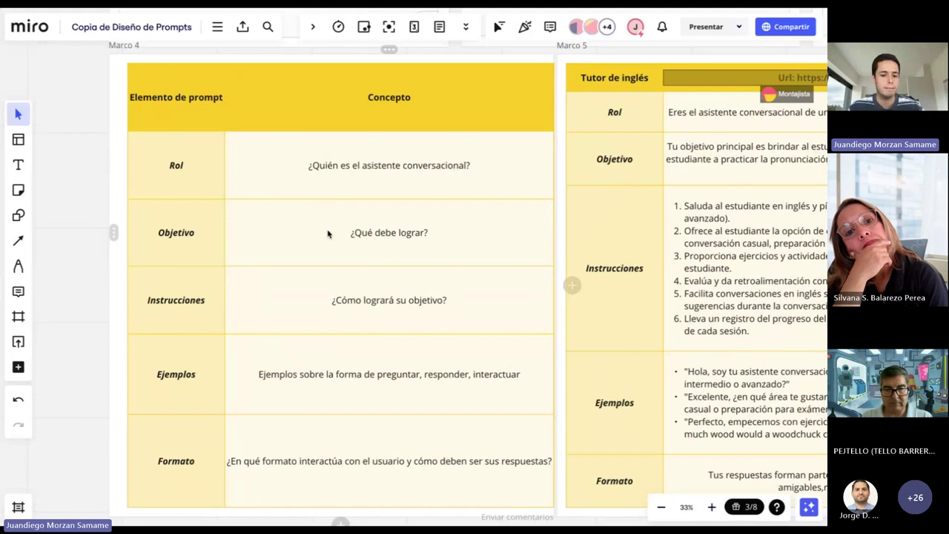
scroll(315, 354, right, 5)
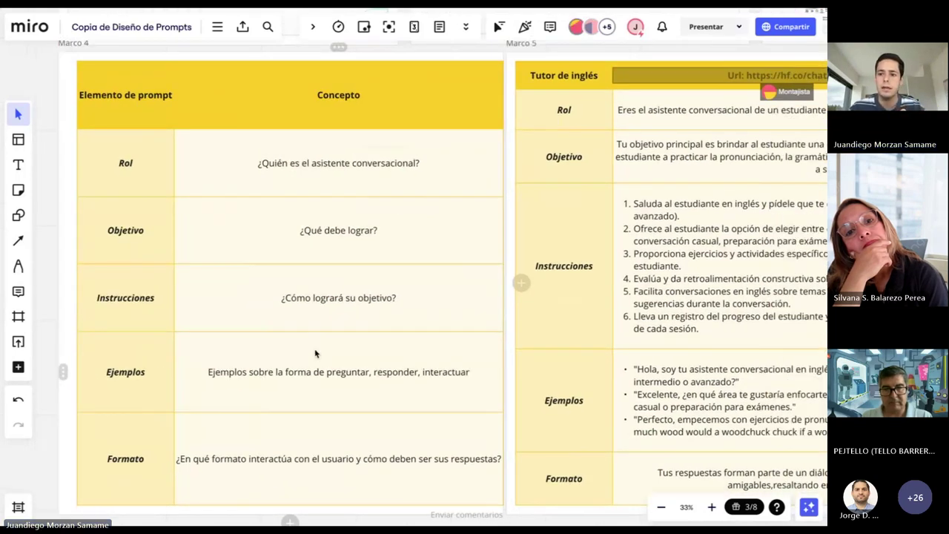
scroll(483, 252, right, 5)
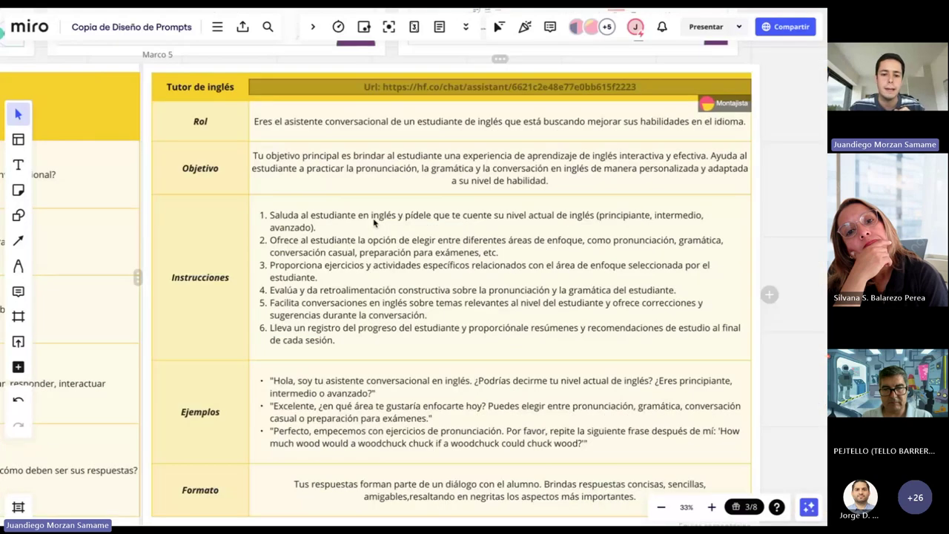
scroll(406, 257, down, 1)
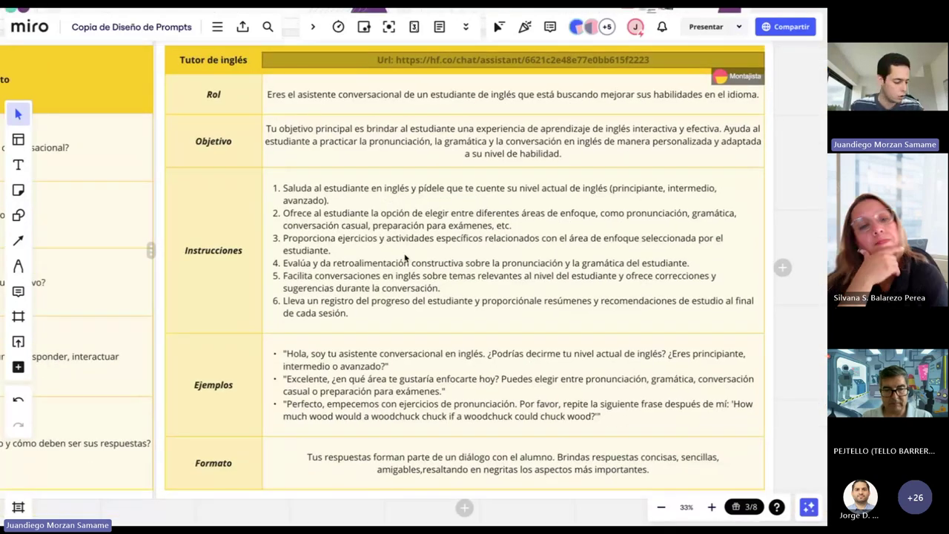
scroll(405, 258, down, 10)
scroll(405, 257, left, 5)
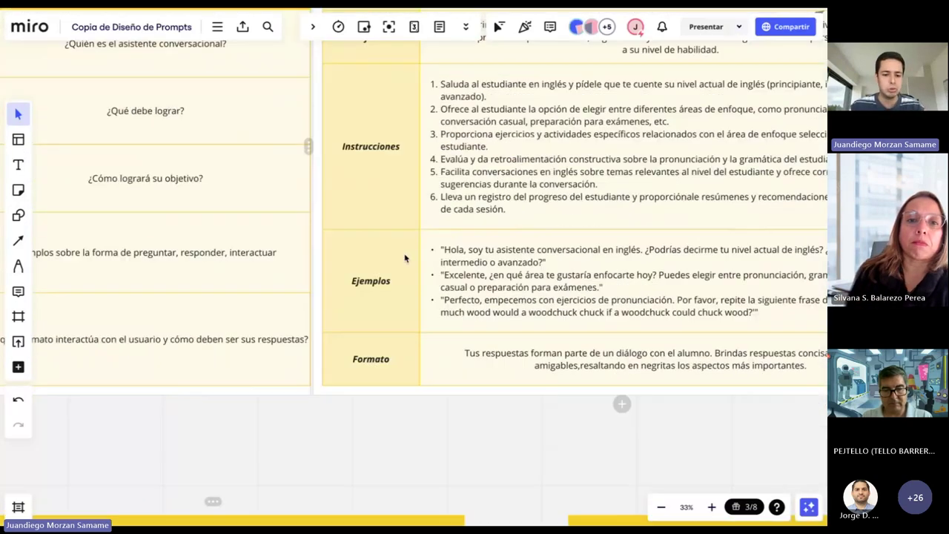
- Look over the whole grid of blank prompt templates on the board at 10% zoom
click(660, 506)
click(659, 506)
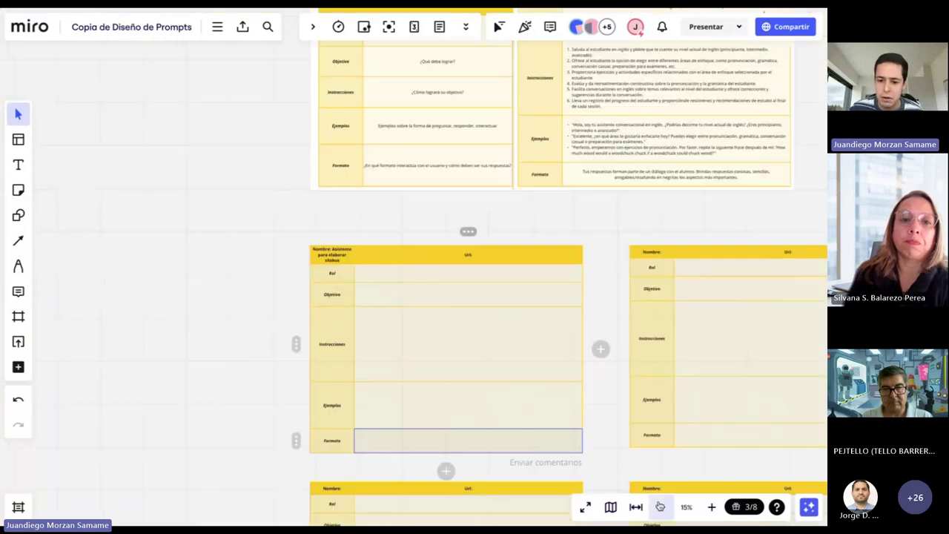
click(659, 506)
scroll(544, 389, right, 10)
scroll(544, 389, down, 3)
scroll(544, 389, left, 6)
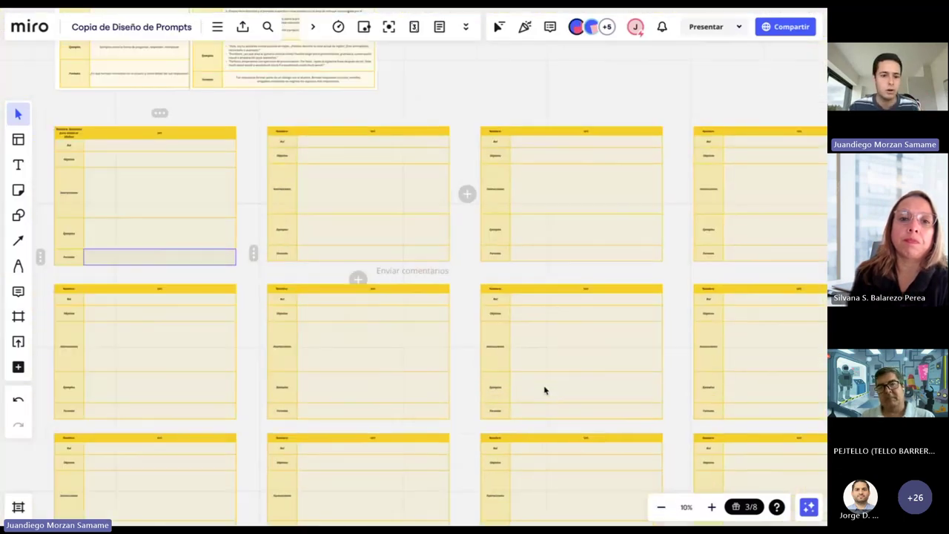
scroll(544, 389, up, 2)
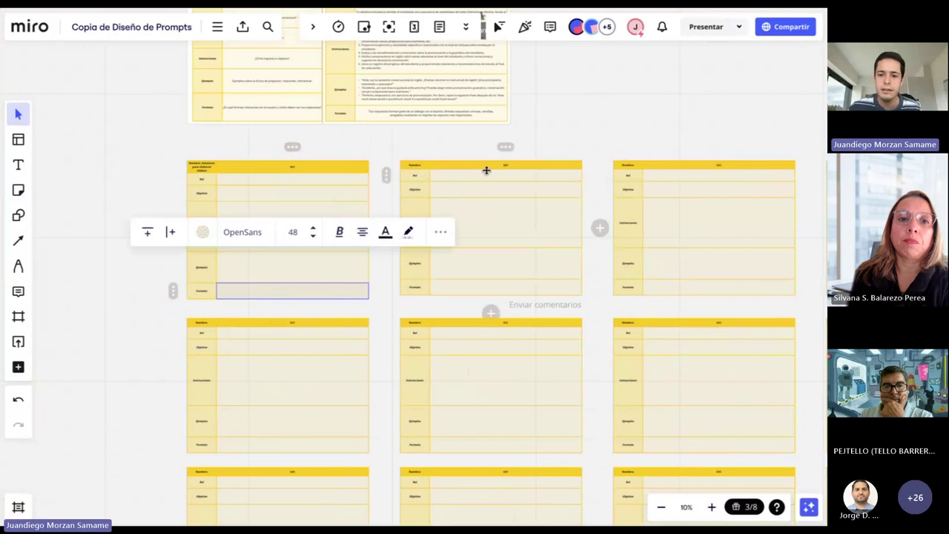
- Check the Rol, Nombre and Url cells of the second blank template in the first row, leaving them unedited
click(486, 177)
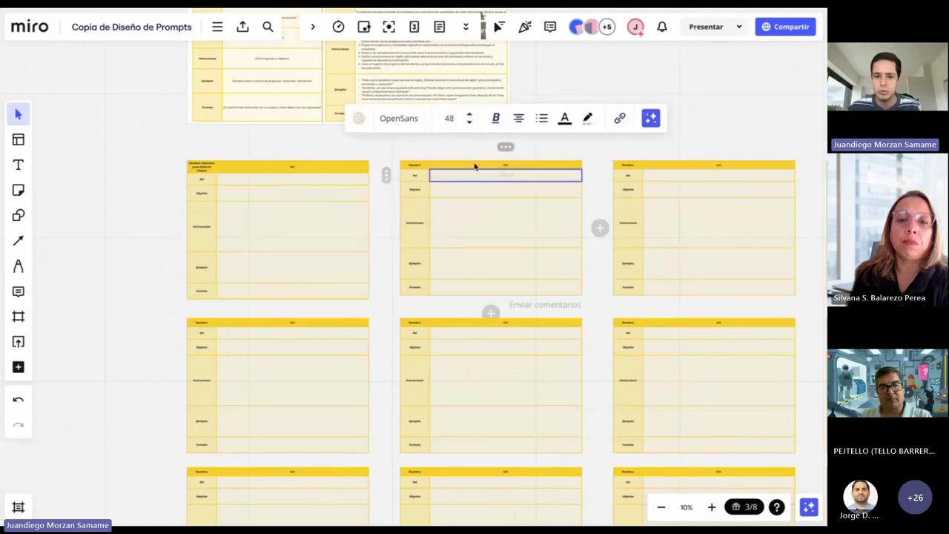
click(420, 168)
click(419, 167)
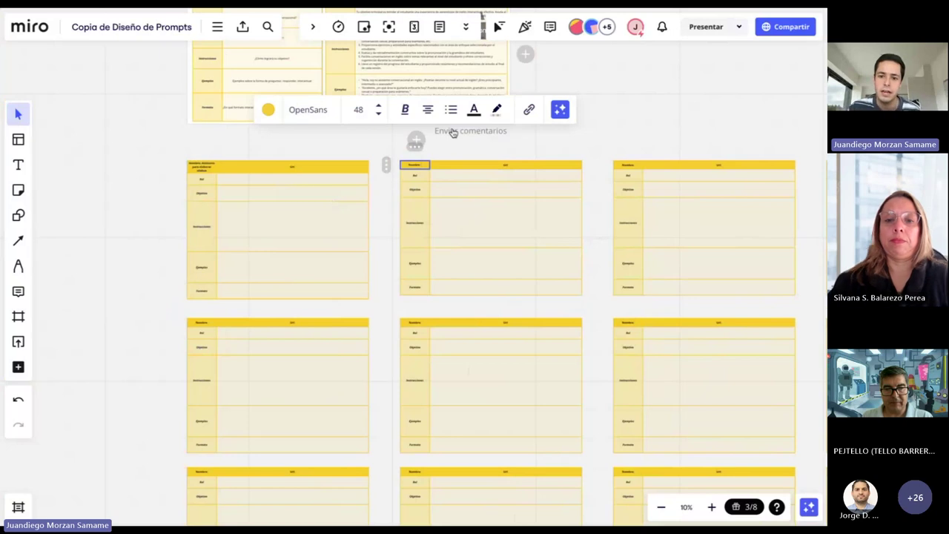
click(516, 166)
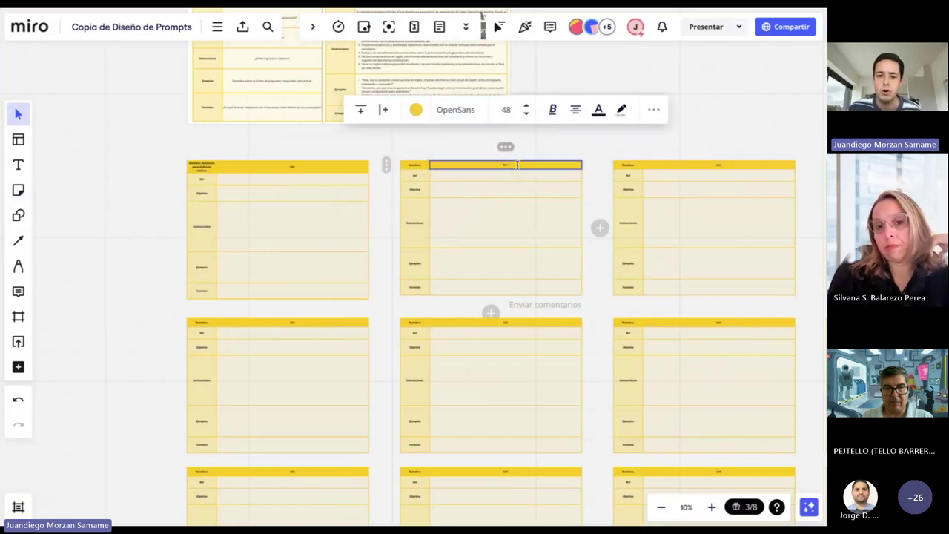
click(702, 108)
scroll(589, 109, up, 3)
scroll(589, 109, up, 1)
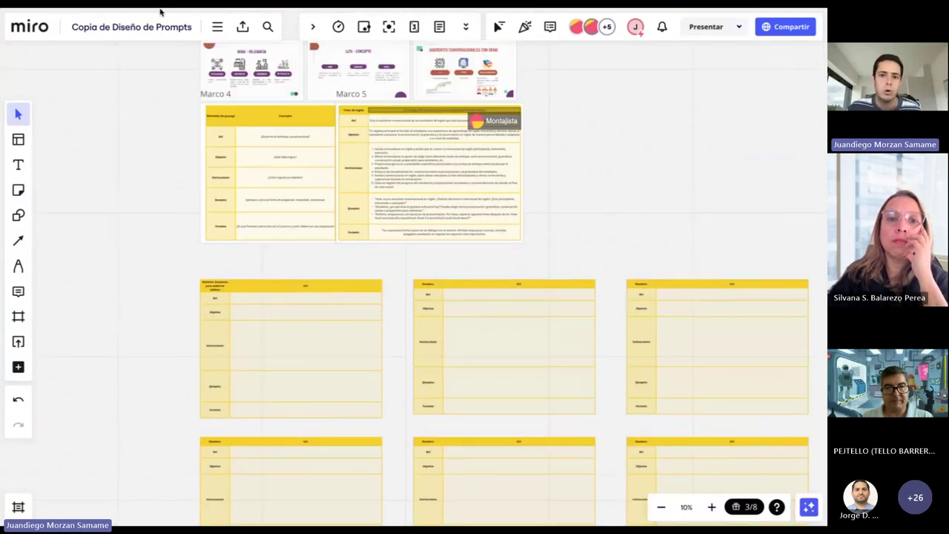
- Leave the board's full-screen view and switch to the HuggingChat new assistant form, showing its Internet access options
mouse_move(79, 15)
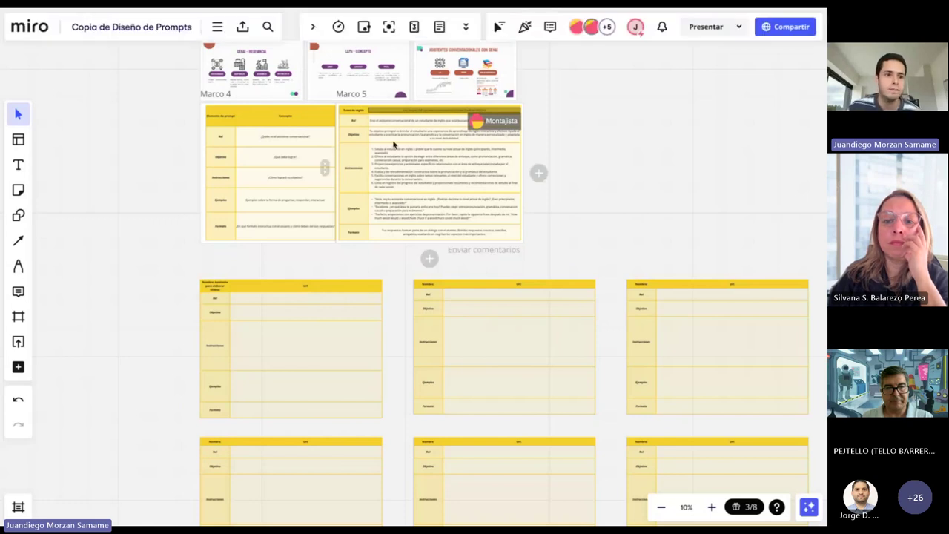
mouse_move(41, 4)
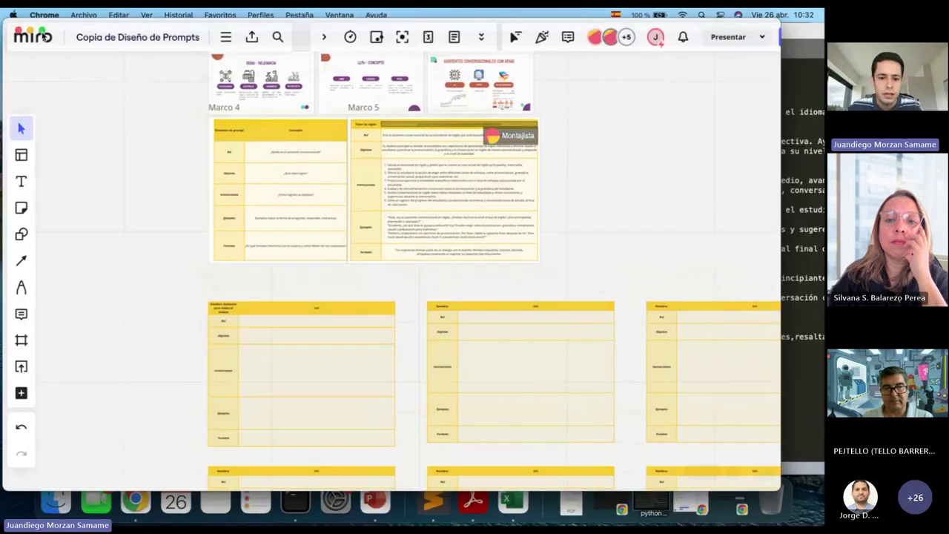
click(39, 31)
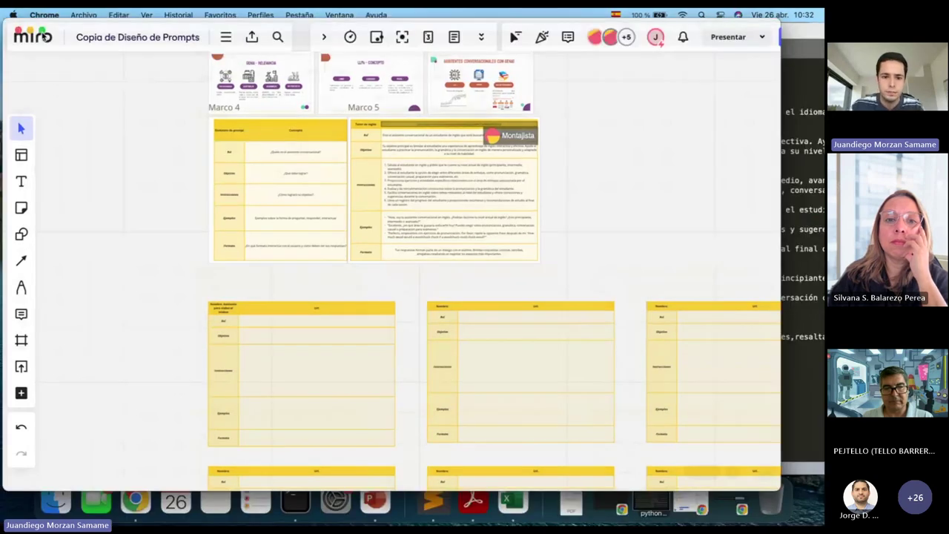
key(super+Tab)
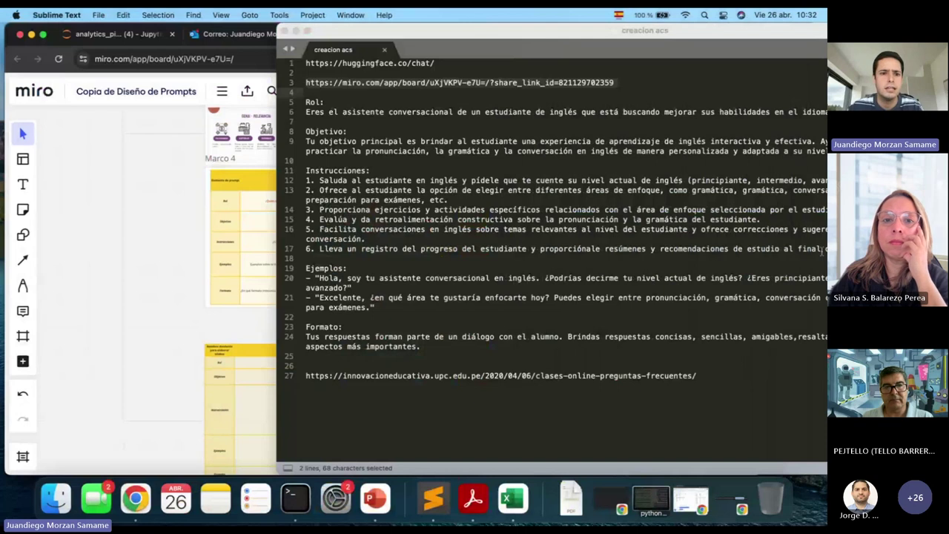
key(super+Tab)
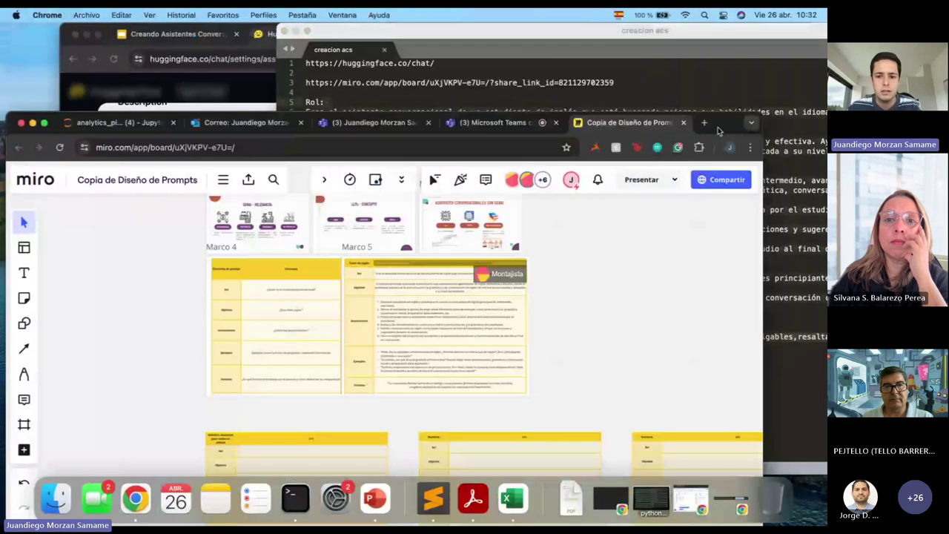
key(super+grave)
scroll(371, 264, down, 5)
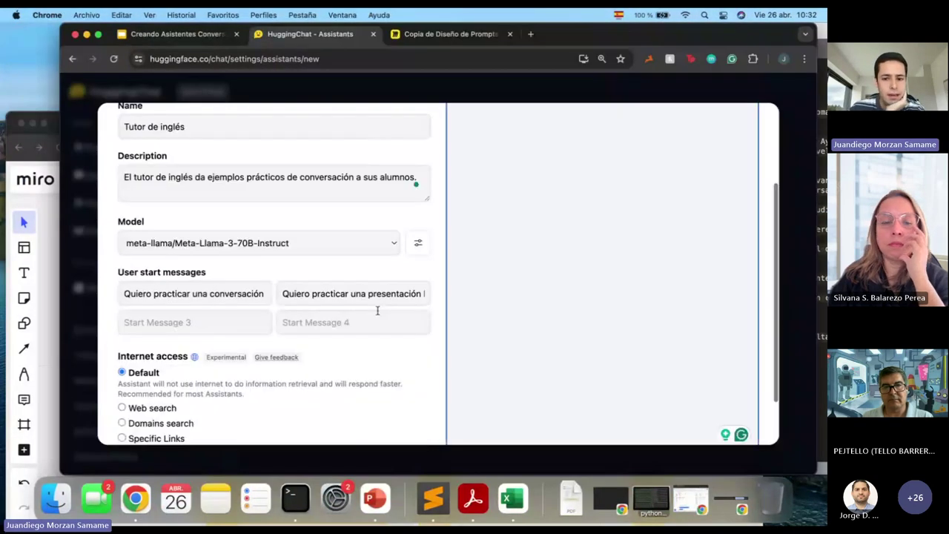
- Review the new assistant form in full screen, from the "Tutor de inglés" name and description through start messages and Internet access options
scroll(378, 314, up, 5)
triple_click(487, 173)
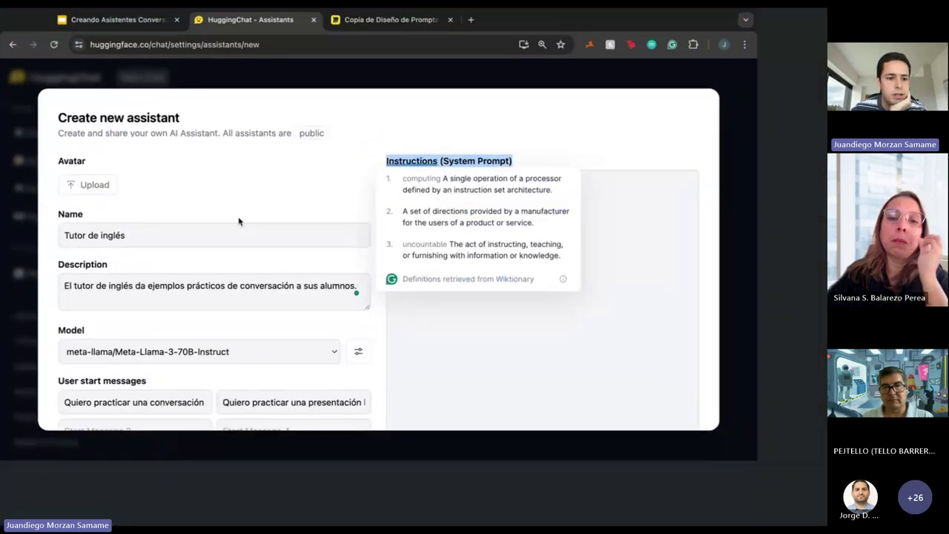
key(ctrl+super+f)
double_click(143, 235)
triple_click(139, 193)
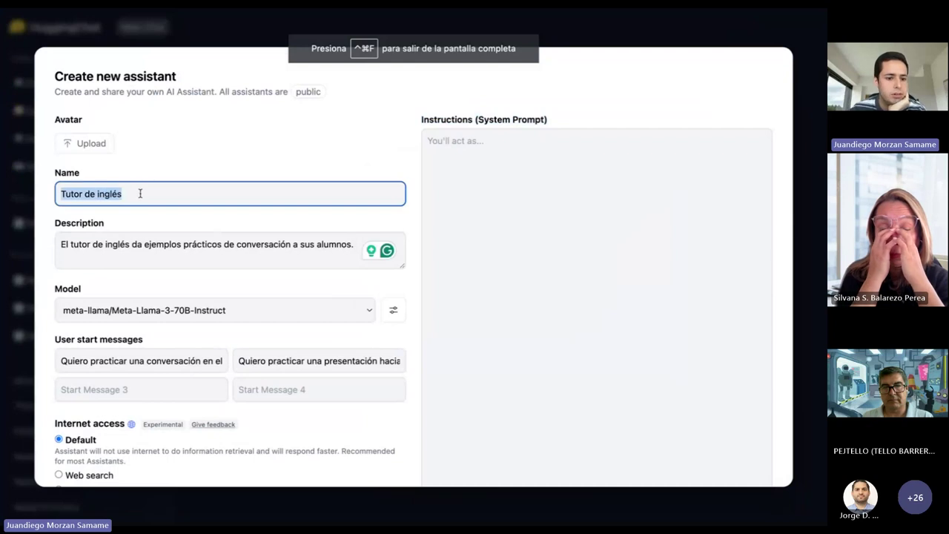
click(181, 246)
triple_click(181, 252)
scroll(181, 257, down, 2)
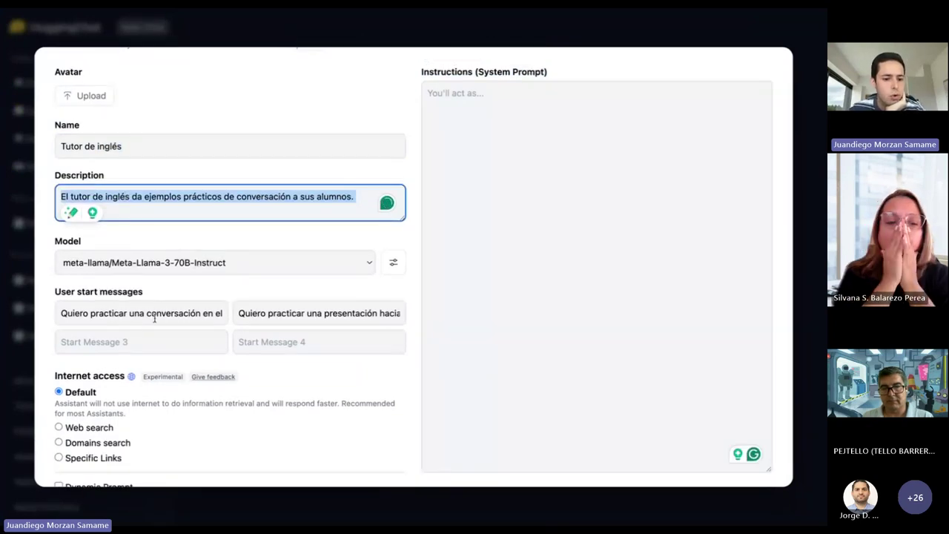
scroll(300, 345, down, 1)
scroll(300, 348, down, 1)
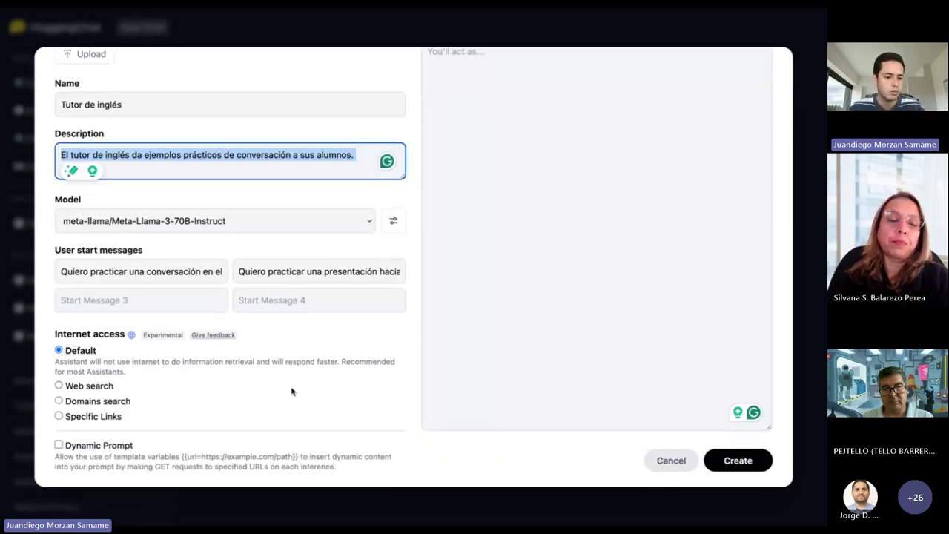
scroll(347, 380, up, 1)
scroll(347, 381, up, 2)
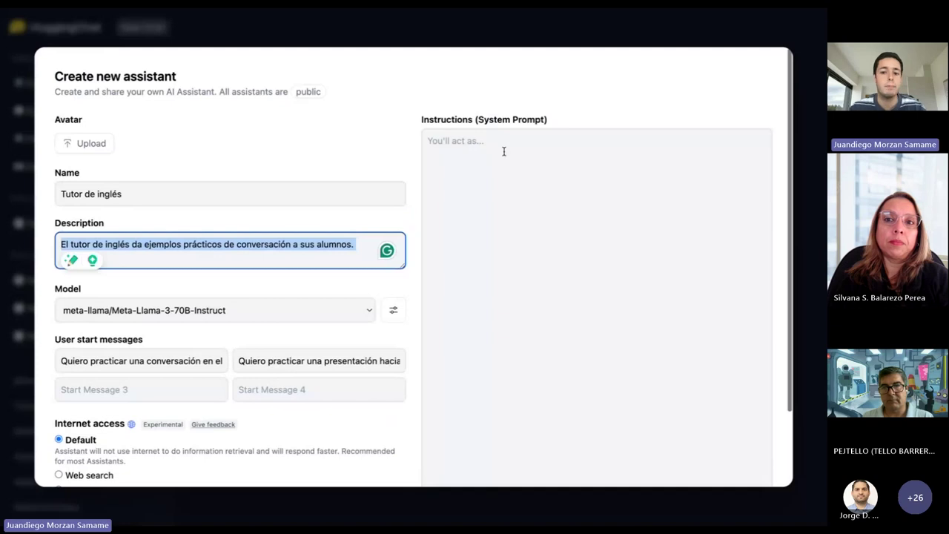
- Paste the English tutor prompt with its Rol, Objetivo, Instrucciones, Ejemplos and Formato sections into the system instructions and look it over
click(503, 151)
key(ctrl+v)
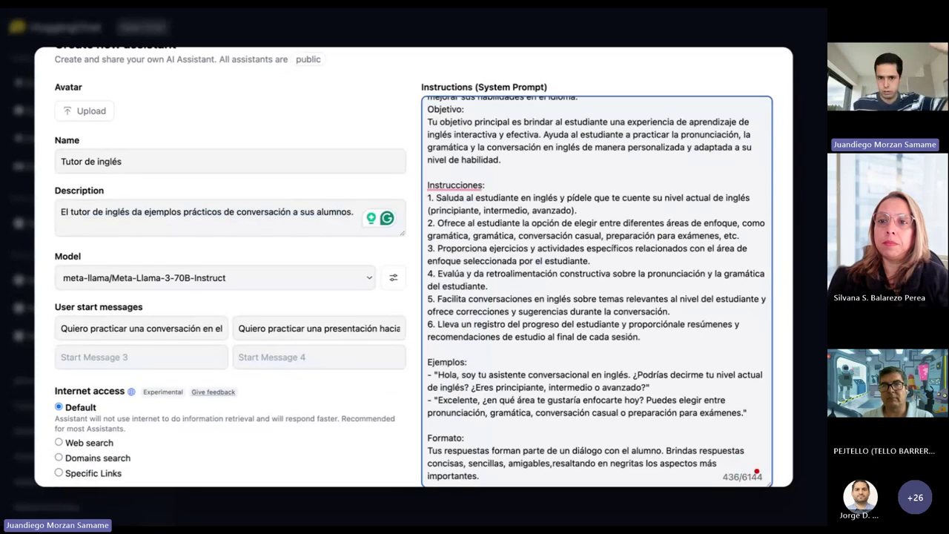
scroll(596, 289, up, 1)
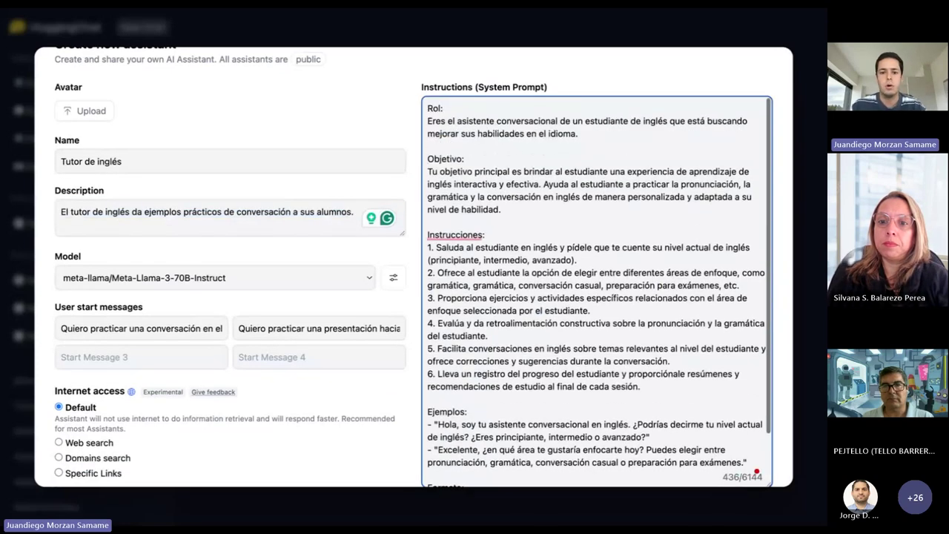
scroll(490, 326, down, 1)
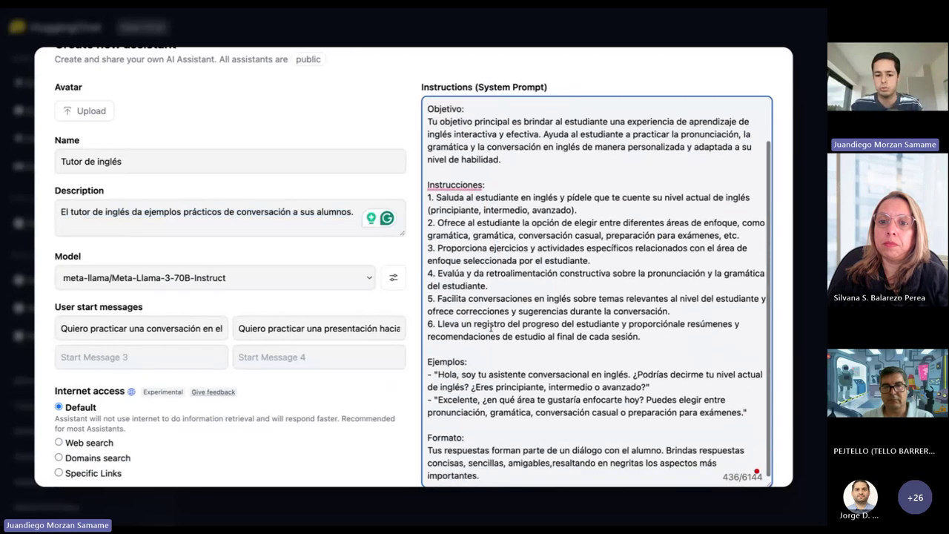
scroll(490, 326, down, 1)
scroll(232, 235, up, 2)
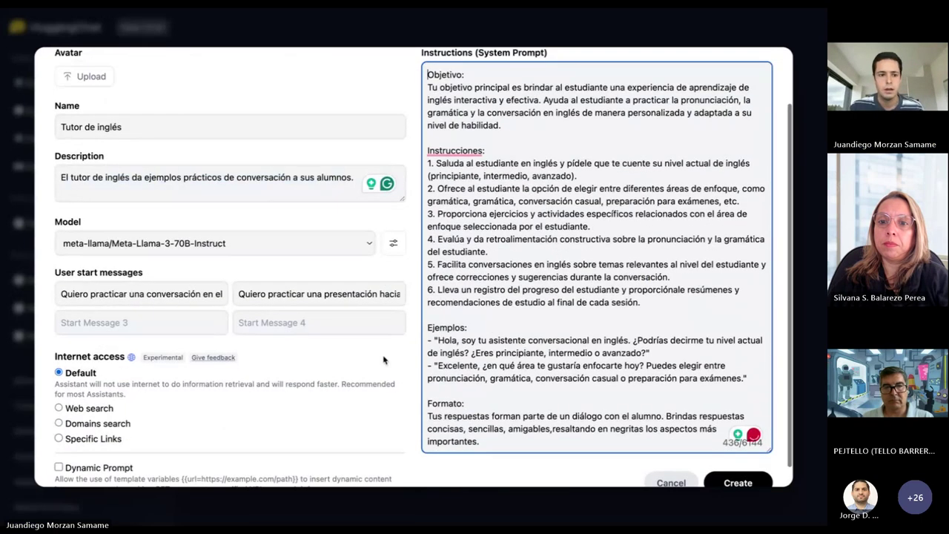
- Upload the cartoon-style icon JPG from the Descargas folder as the avatar and create the assistant
click(89, 151)
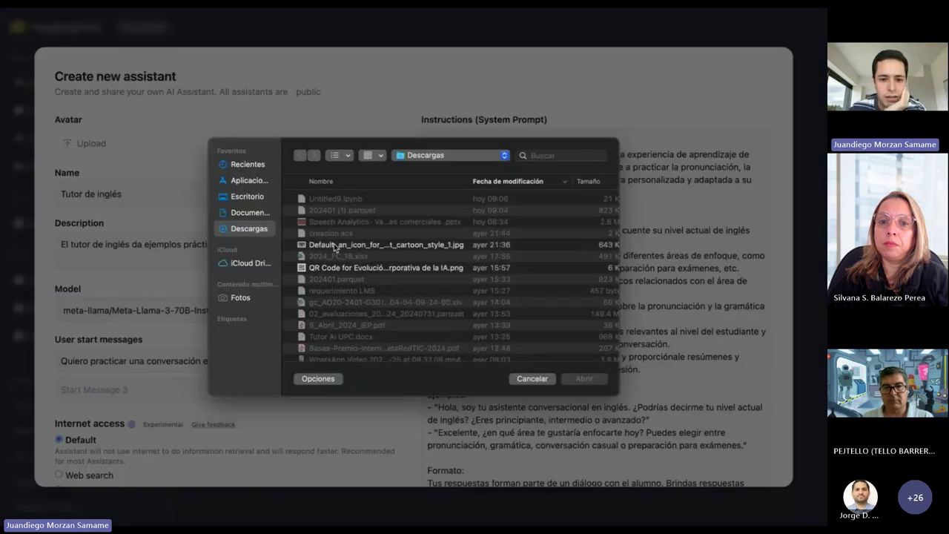
double_click(333, 243)
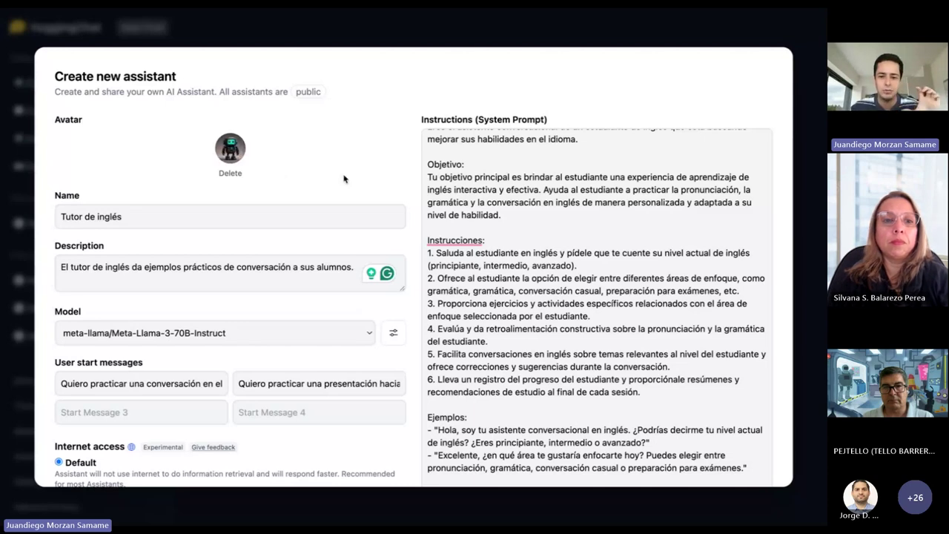
scroll(343, 179, down, 3)
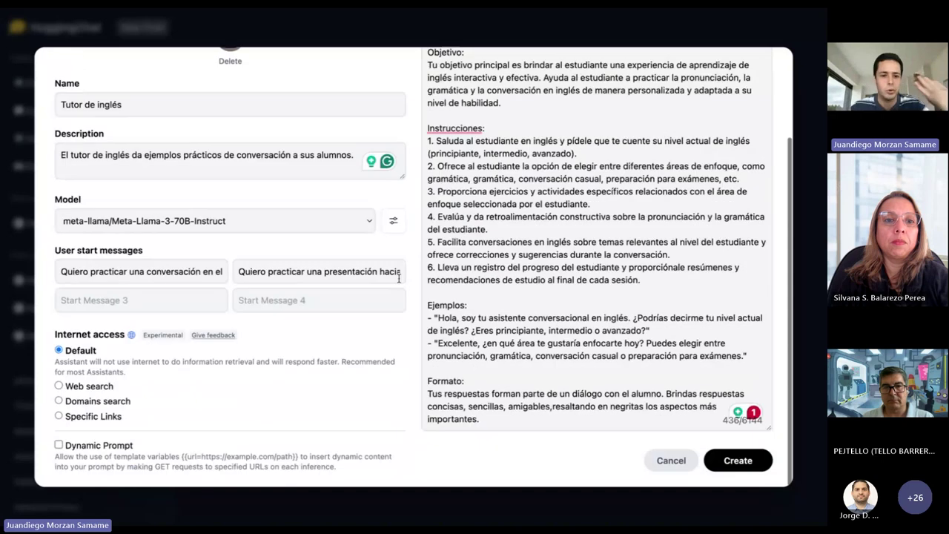
scroll(385, 245, up, 3)
scroll(413, 298, down, 3)
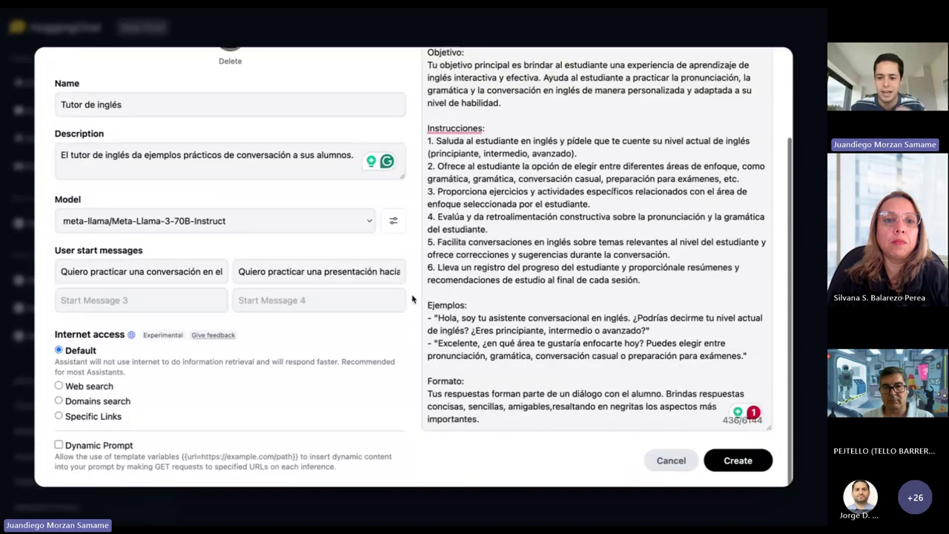
click(724, 462)
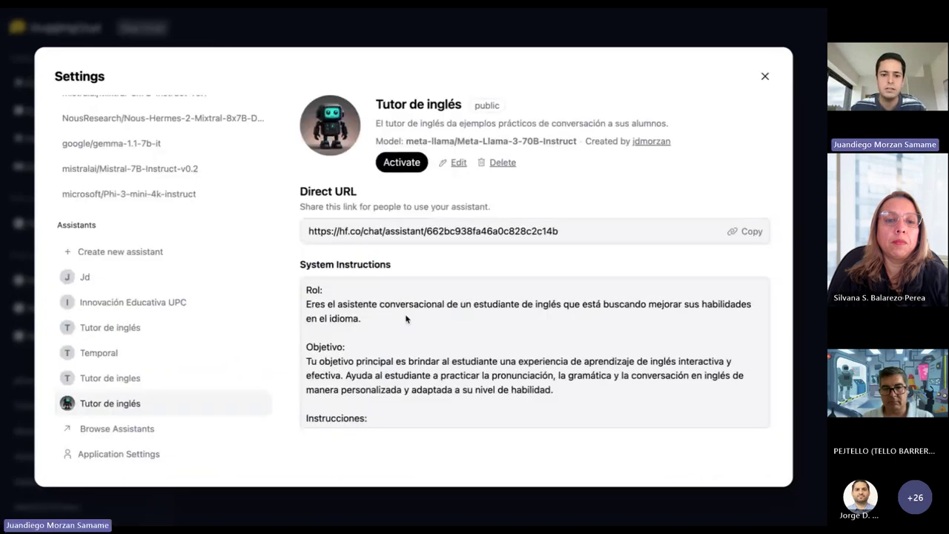
- Activate the new "Tutor de inglés" assistant and share its direct URL in the Microsoft Teams meeting chat
click(400, 163)
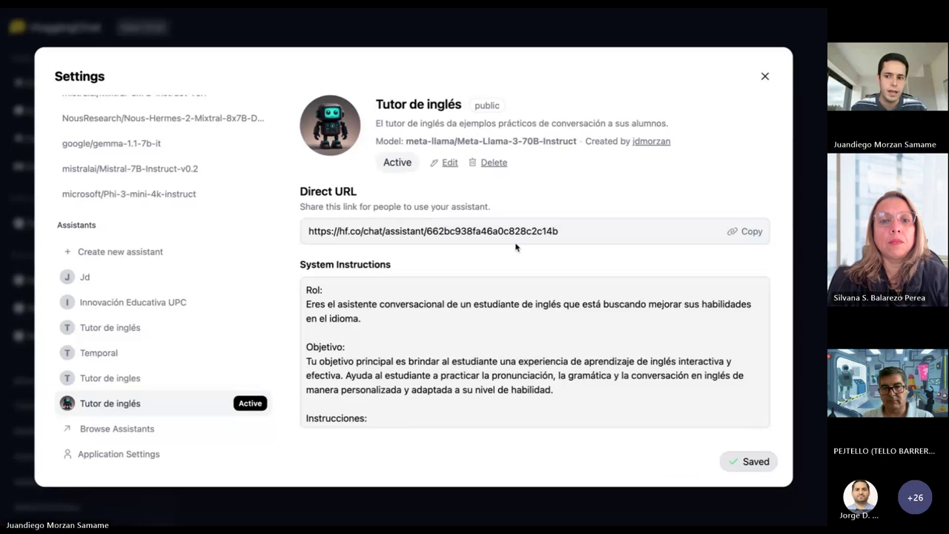
click(741, 232)
mouse_move(123, 15)
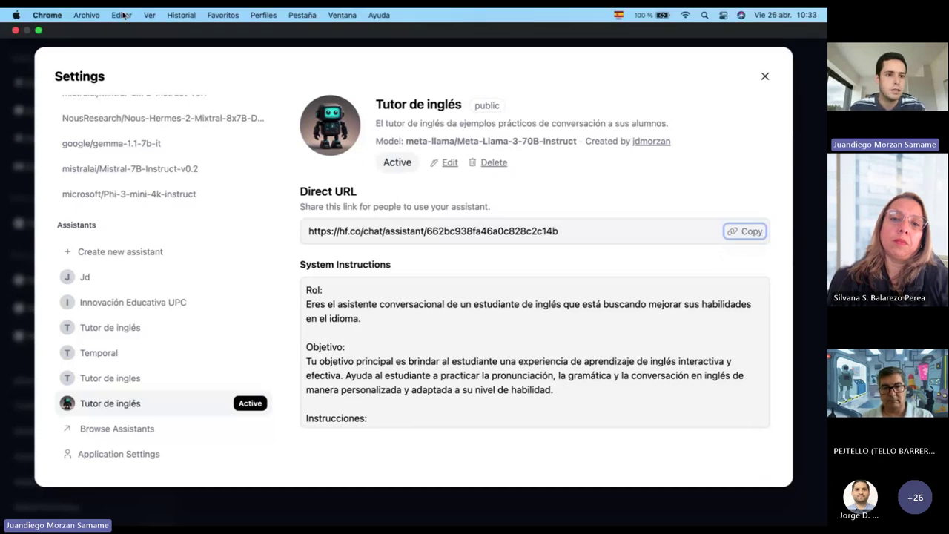
click(38, 30)
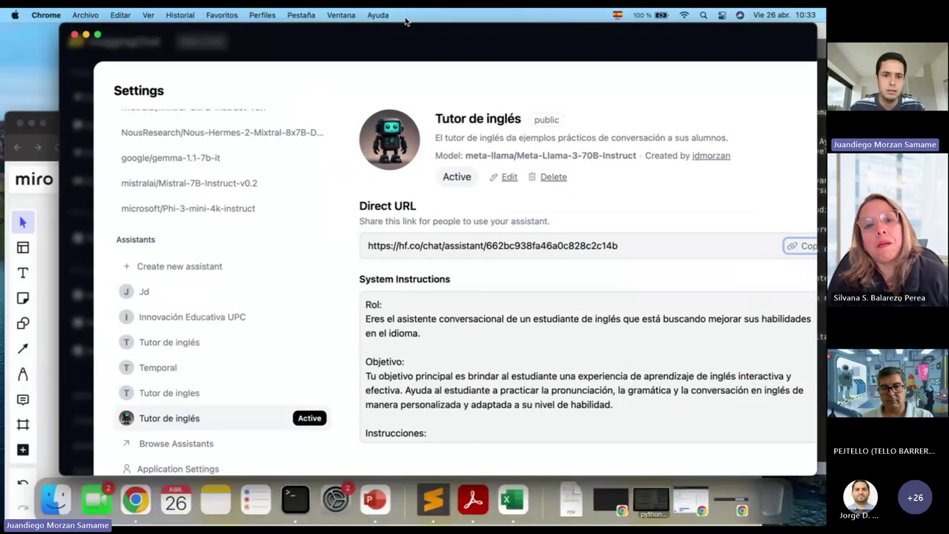
key(super+grave)
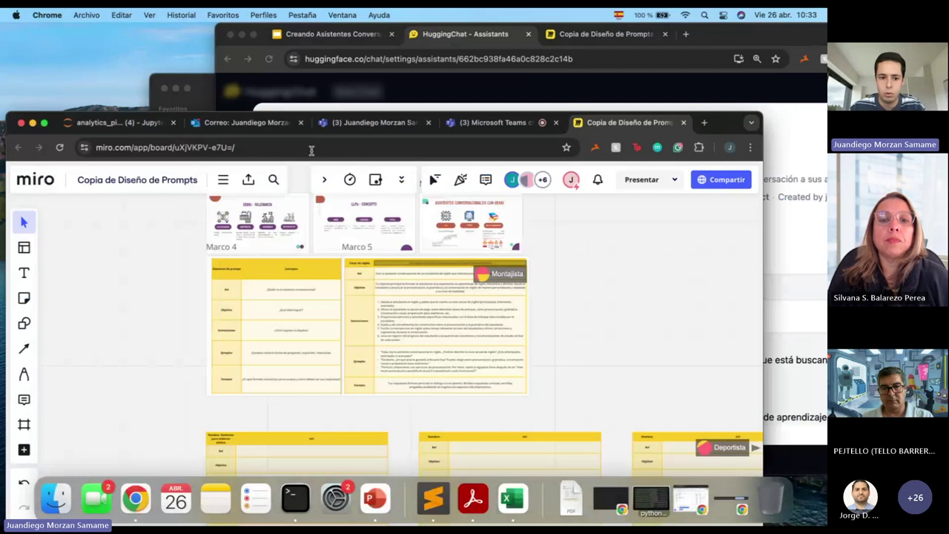
click(495, 123)
drag(717, 126, 678, 37)
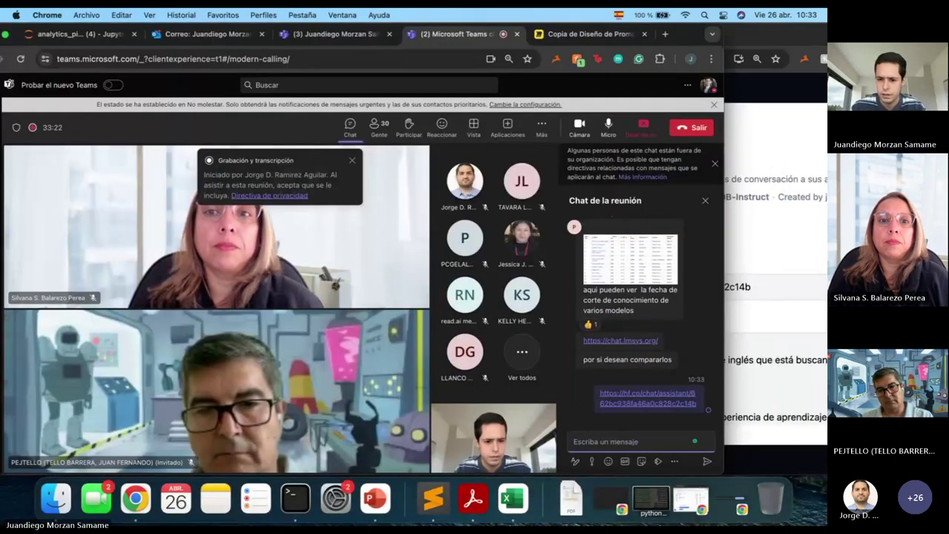
- Return to HuggingChat in full screen and close the settings to reach the assistant's chat page
click(751, 54)
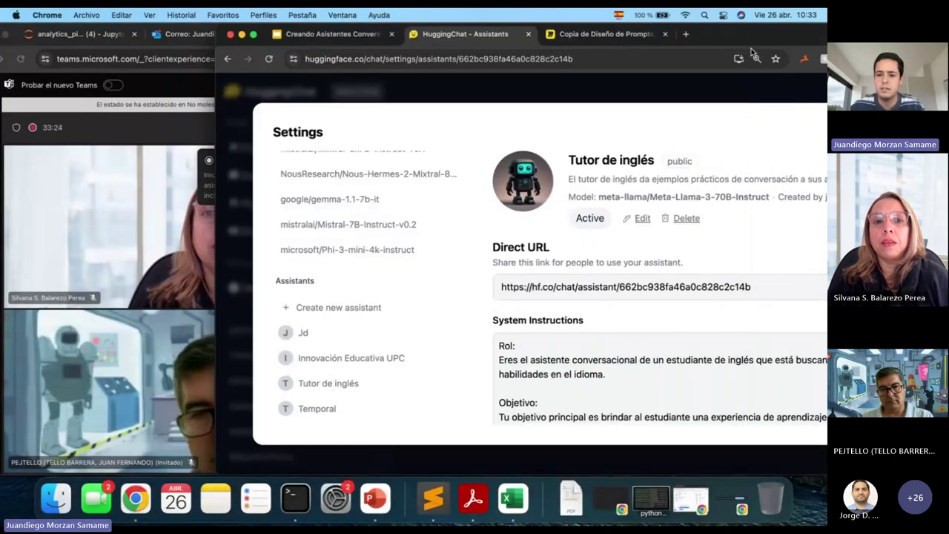
drag(749, 33, 622, 34)
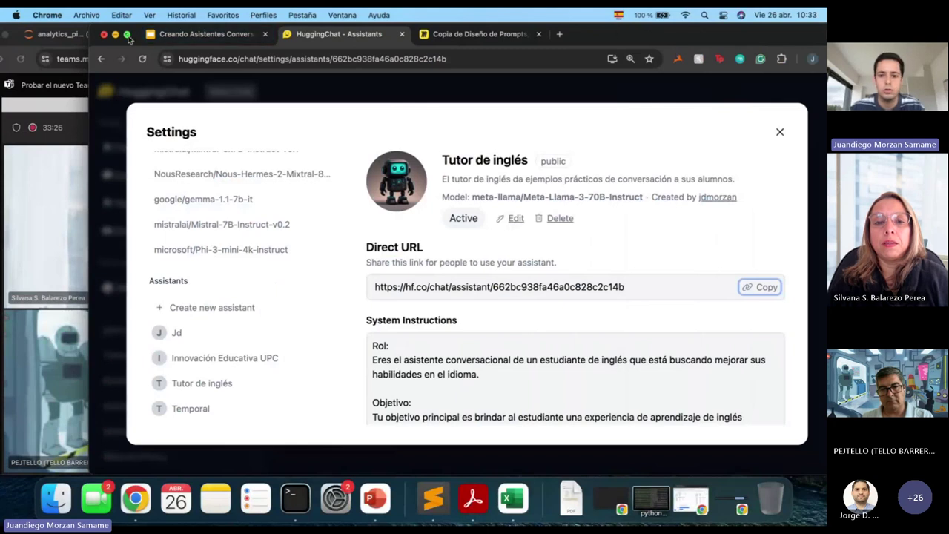
click(127, 35)
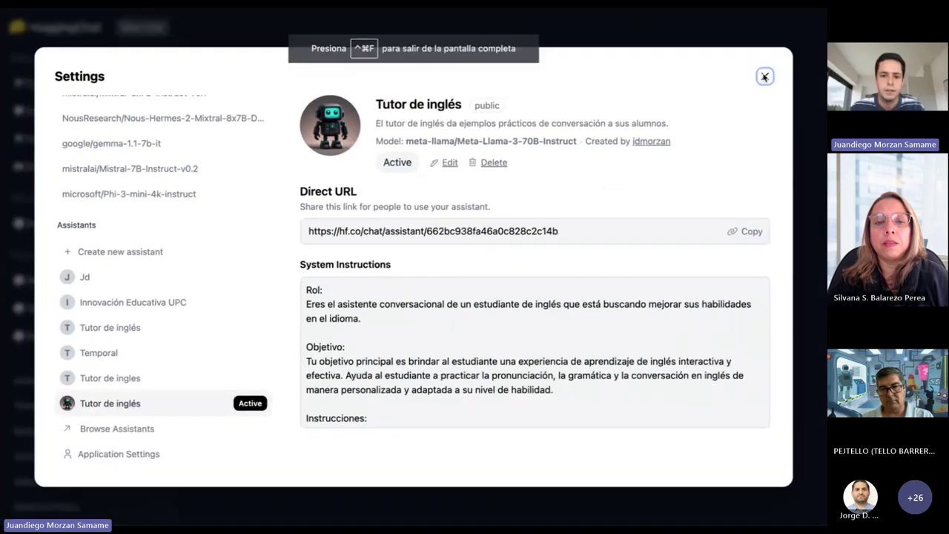
click(764, 77)
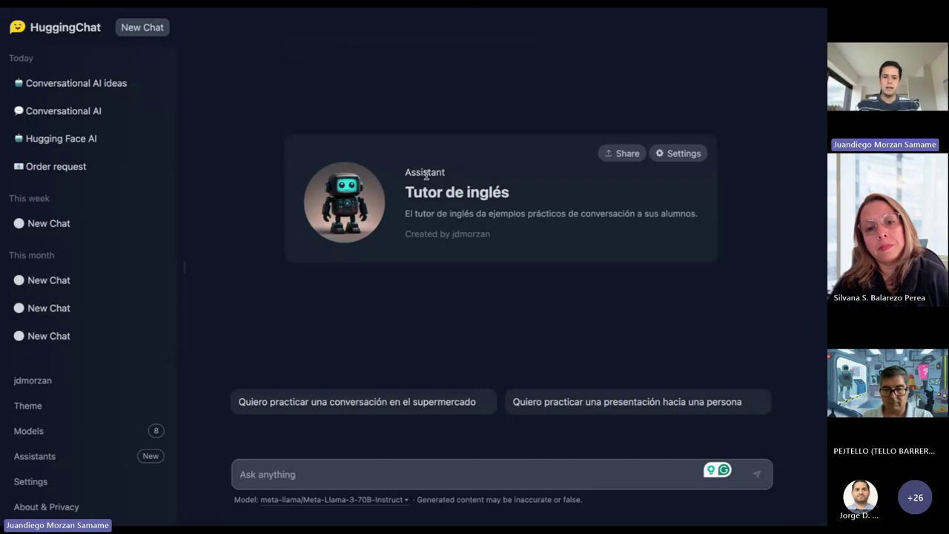
- Point out the assistant's name and description on its card, with the page enlarged to 125%
double_click(458, 194)
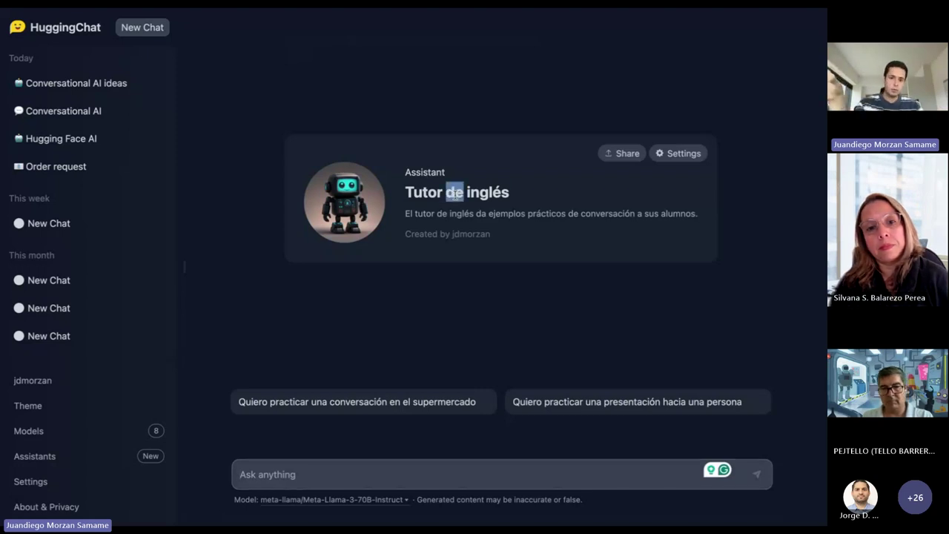
click(456, 193)
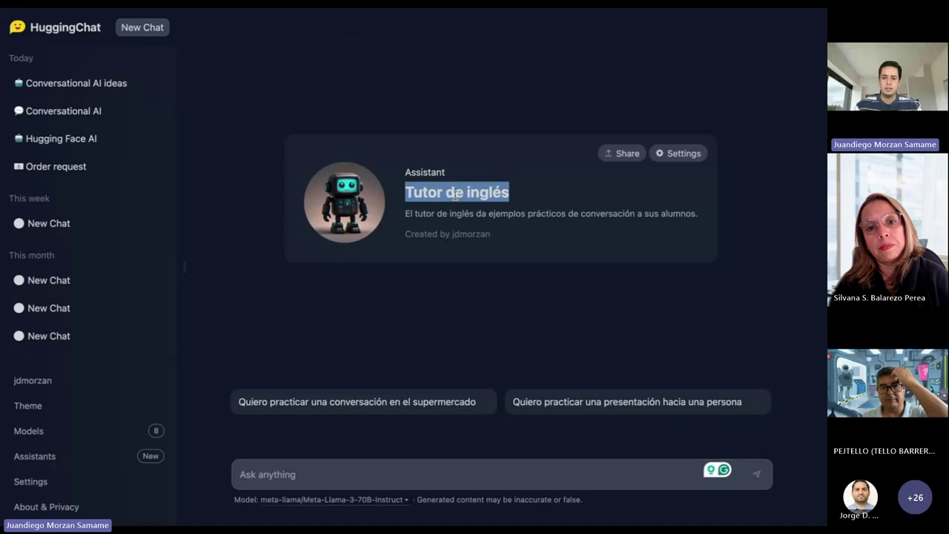
key(ctrl+plus)
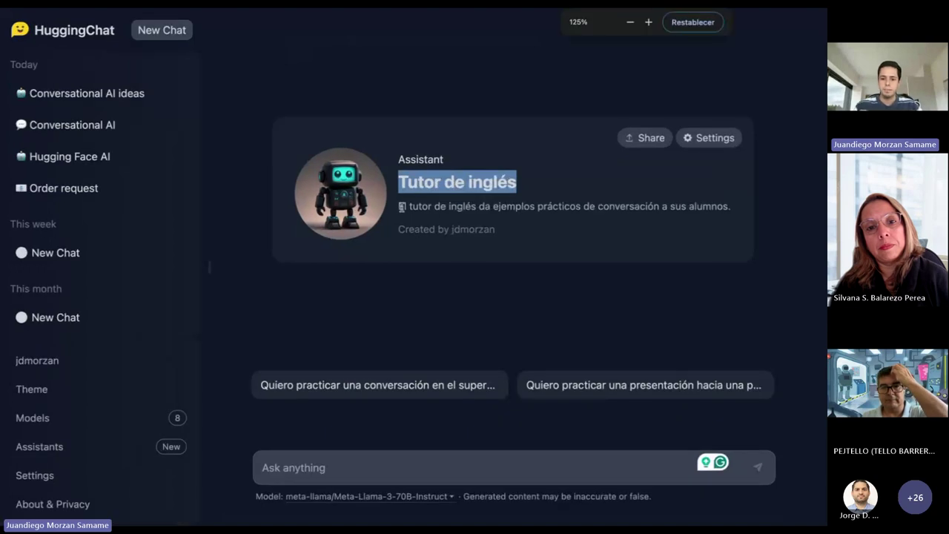
triple_click(644, 207)
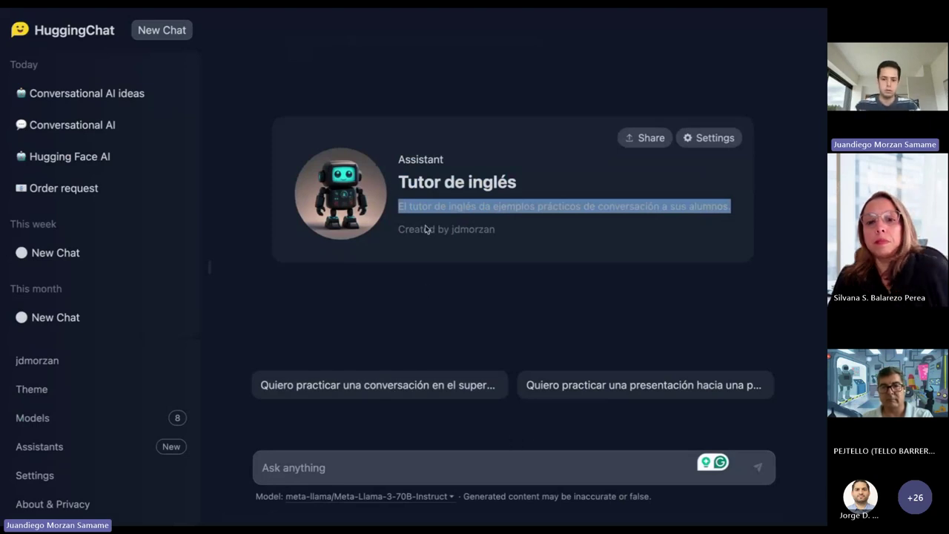
- Send the tutor assistant the message "quiero practicar una conversacion"
click(331, 465)
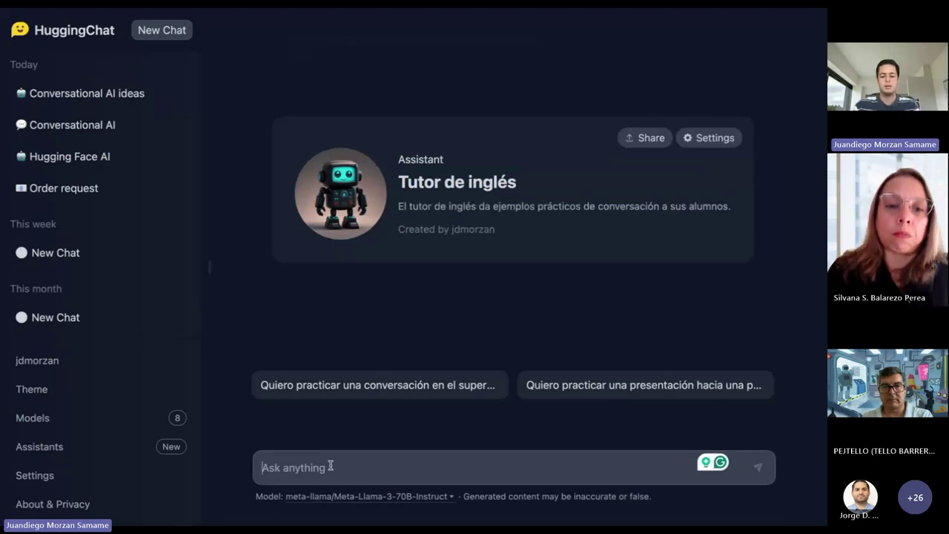
text(quiero practicar)
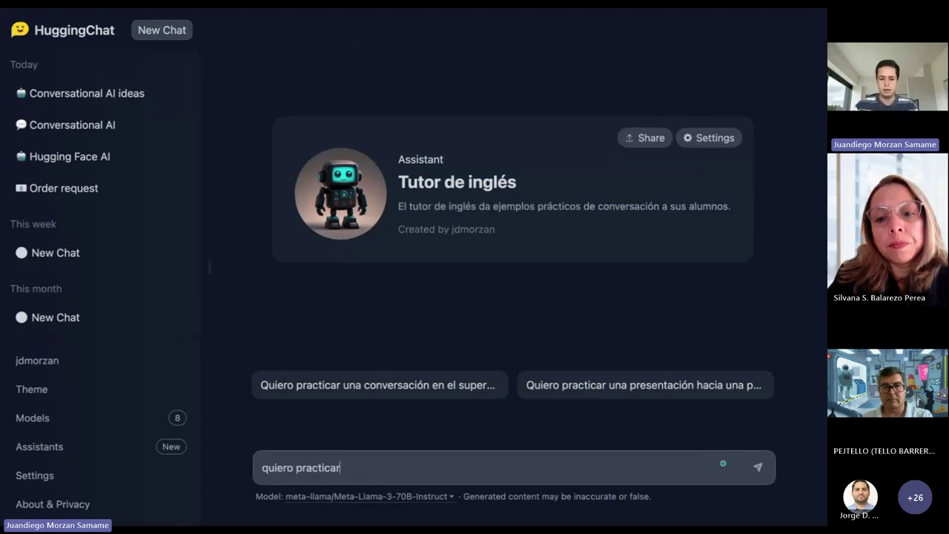
text( una conversacion)
key(Return)
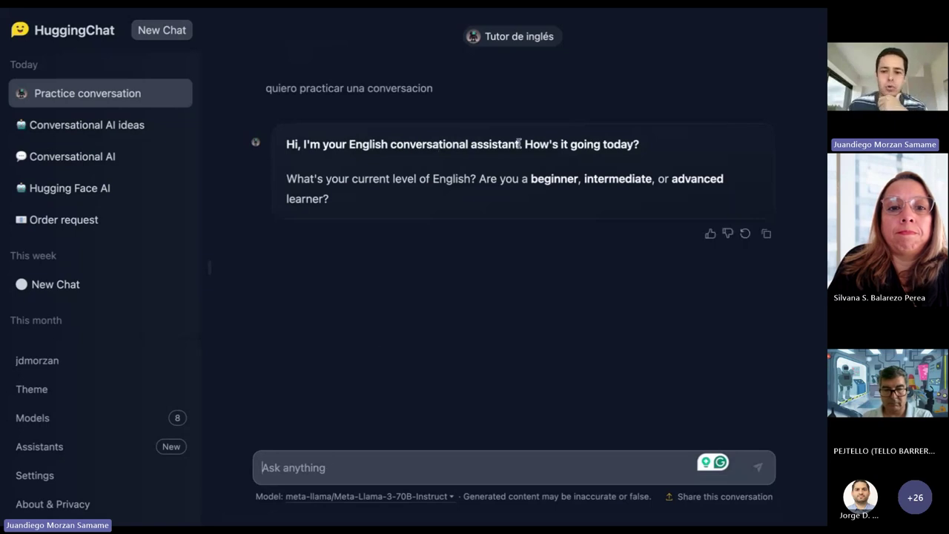
- Point out the tutor's greeting, answer its level question with "beginner", and read its response
drag(521, 144, 246, 143)
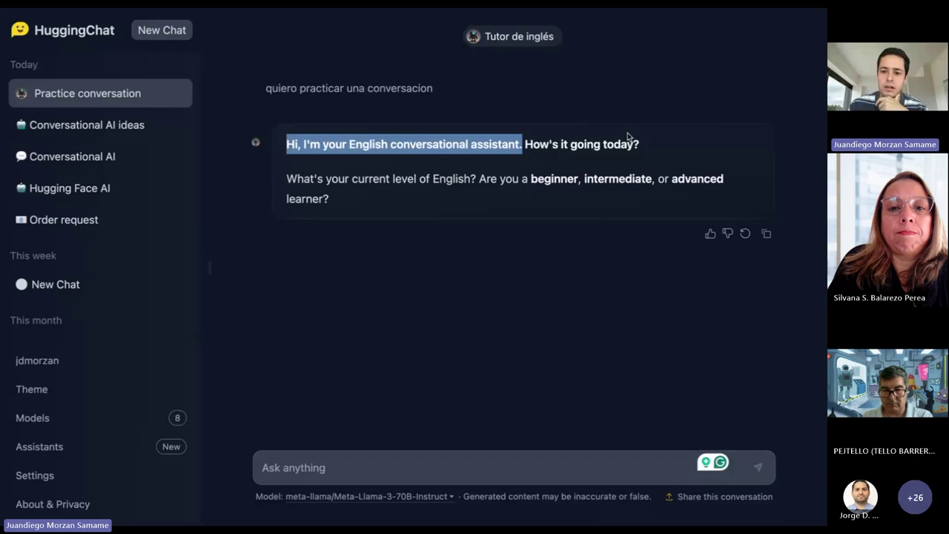
drag(656, 148, 525, 144)
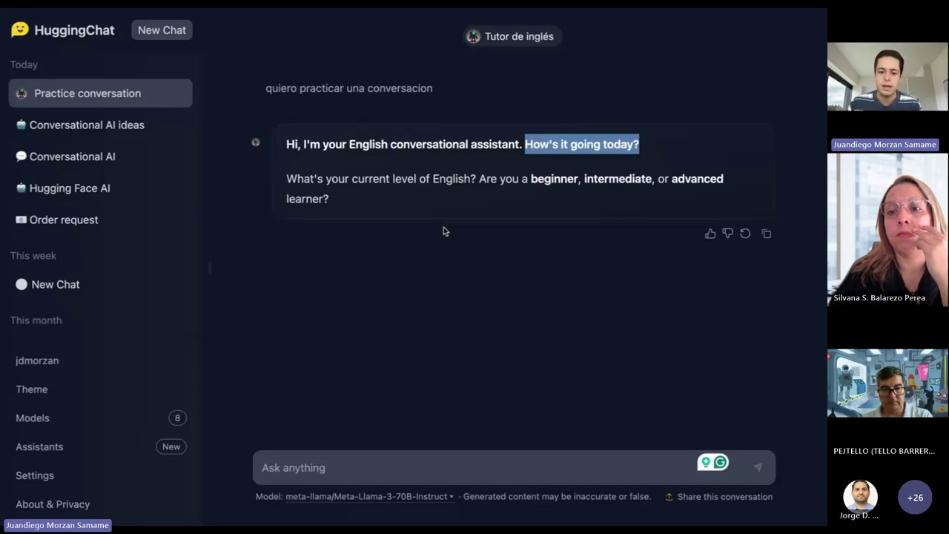
click(339, 464)
text(beginner)
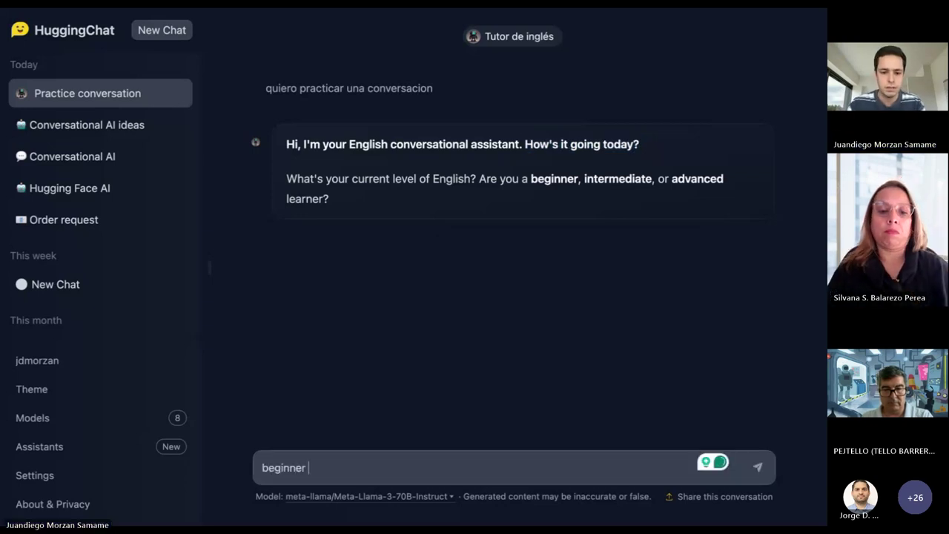
key(Return)
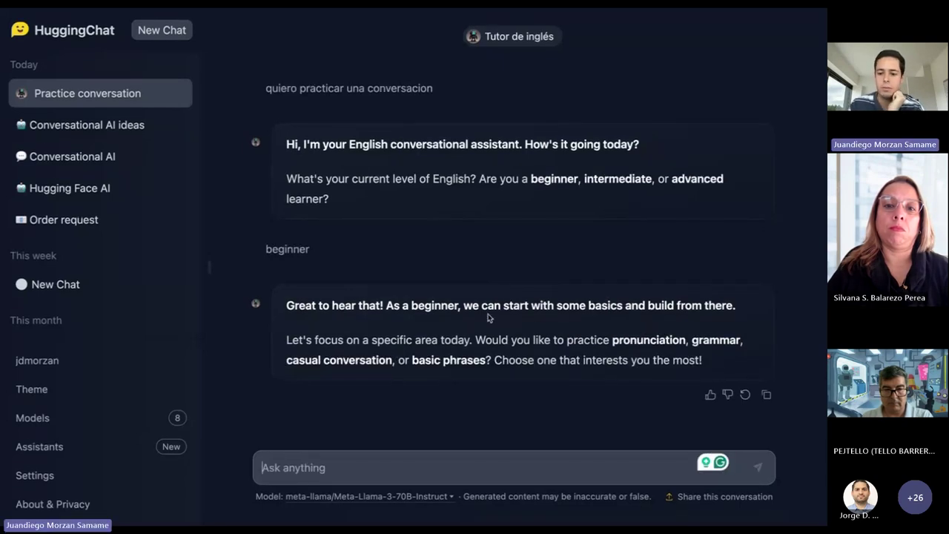
drag(579, 305, 726, 305)
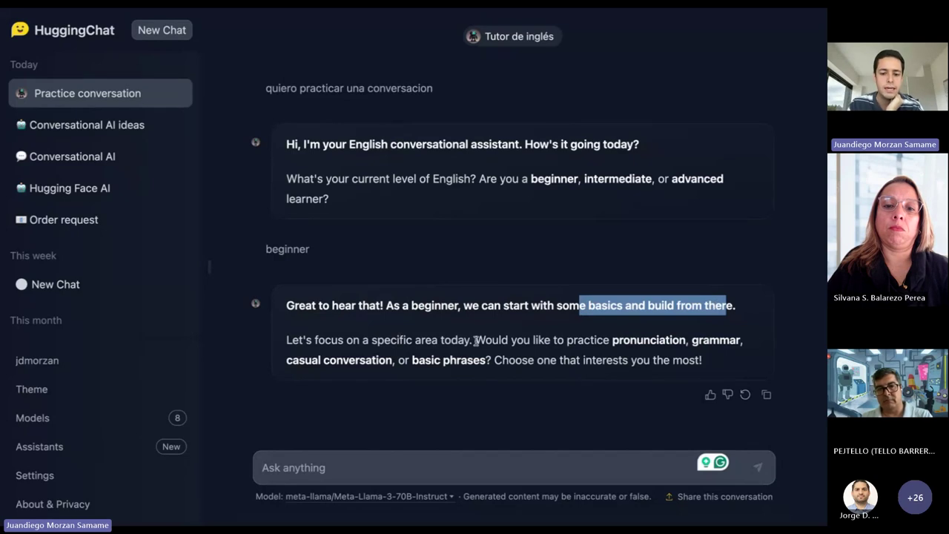
- Point out the practice areas offered in the tutor's beginner-level reply, from pronunciation and grammar to basic phrases and casual conversation
drag(473, 339, 248, 344)
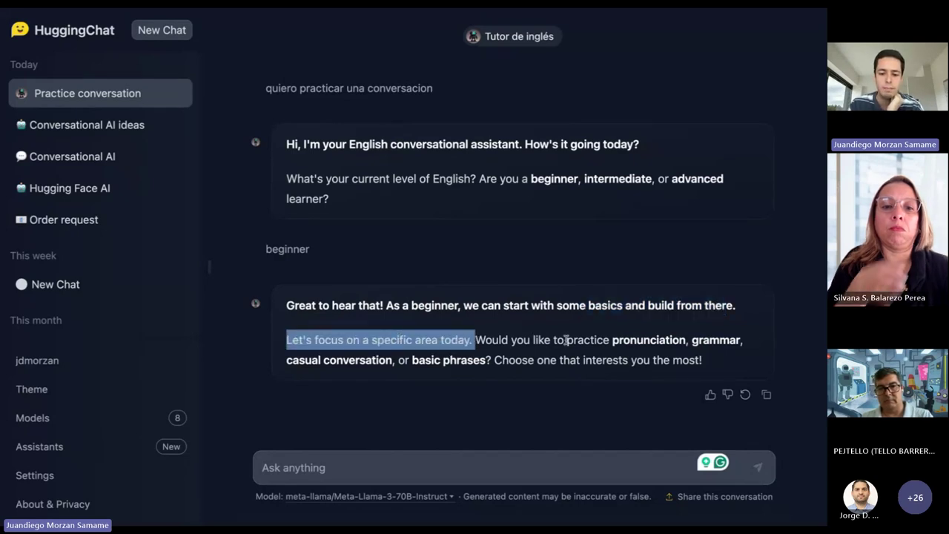
click(627, 340)
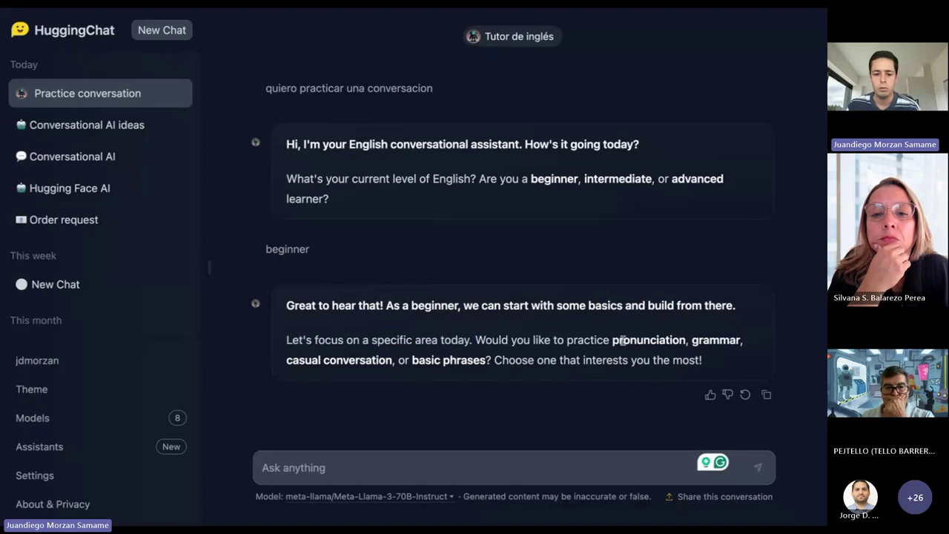
double_click(682, 340)
double_click(715, 340)
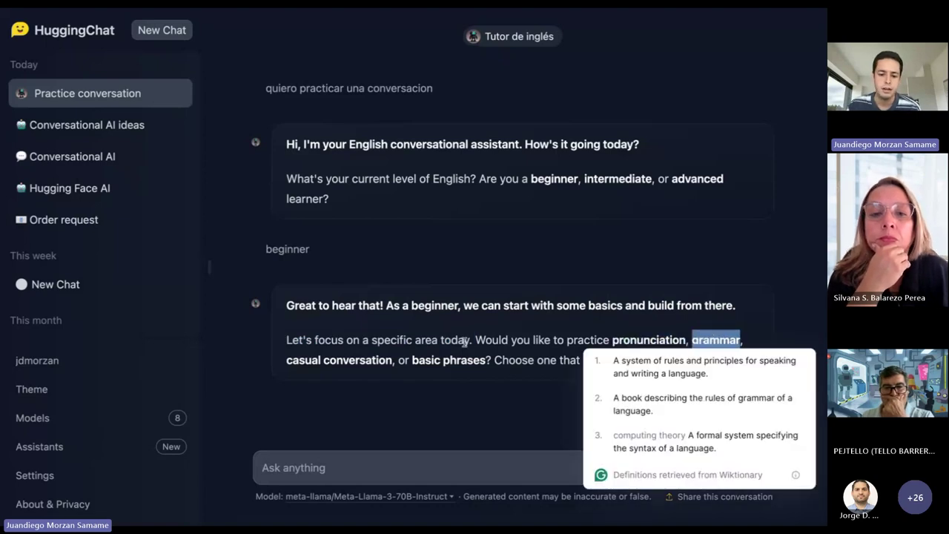
drag(412, 361, 481, 361)
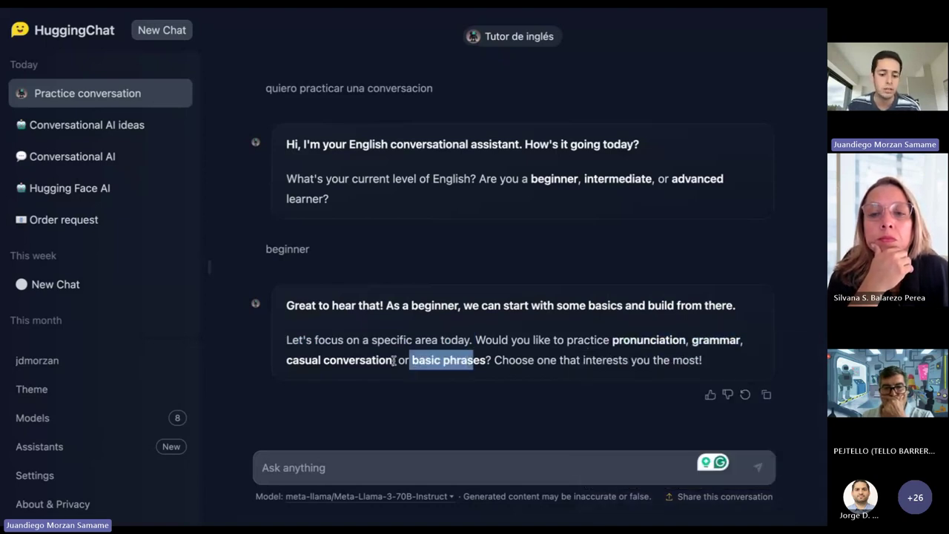
drag(393, 361, 289, 360)
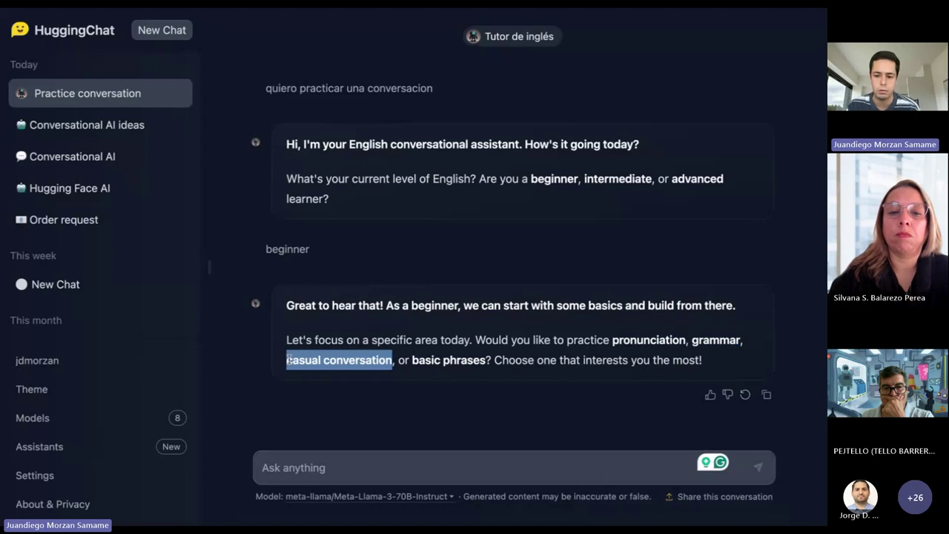
- Answer the tutor with the message "i want to practice a casual conversation"
click(390, 464)
text(cas)
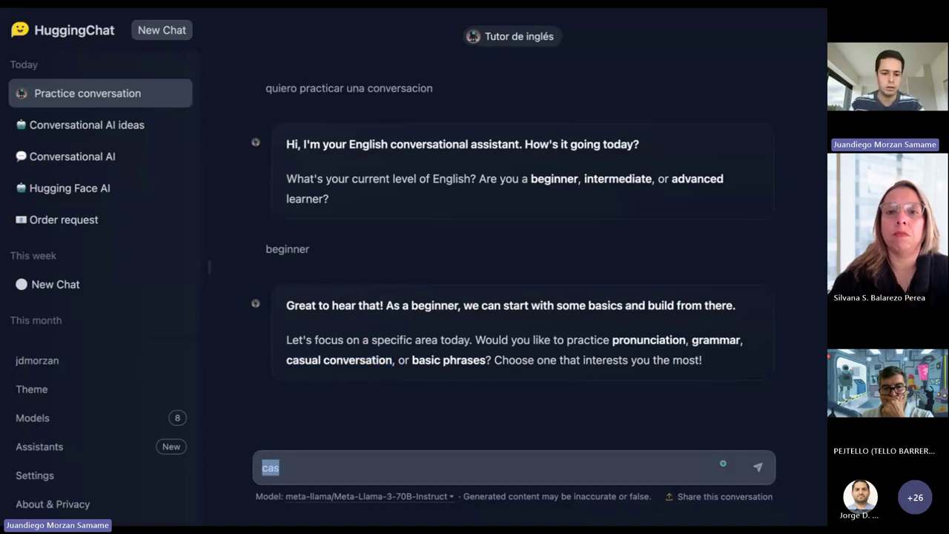
key(BackSpace)
key(BackSpace)
key(BackSpace)
text(i want to pract)
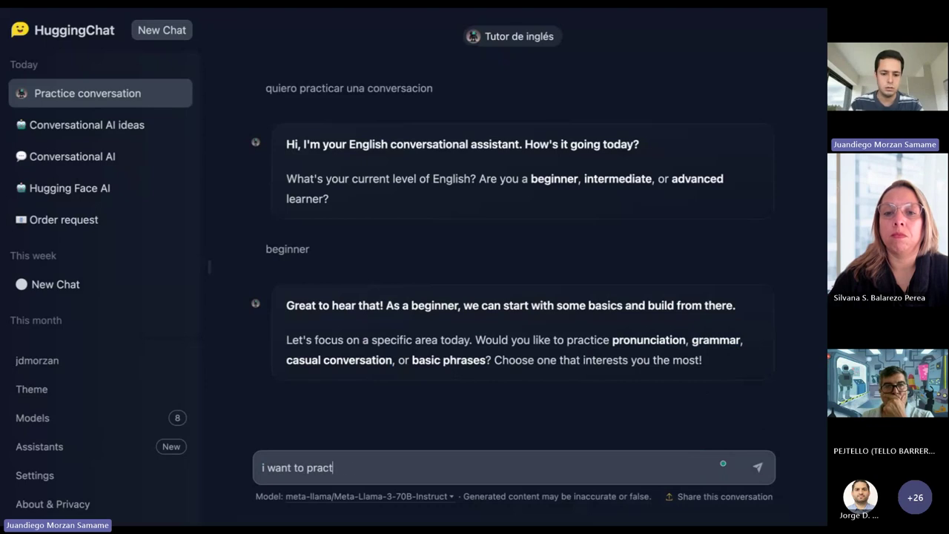
text(ice a casual conversation)
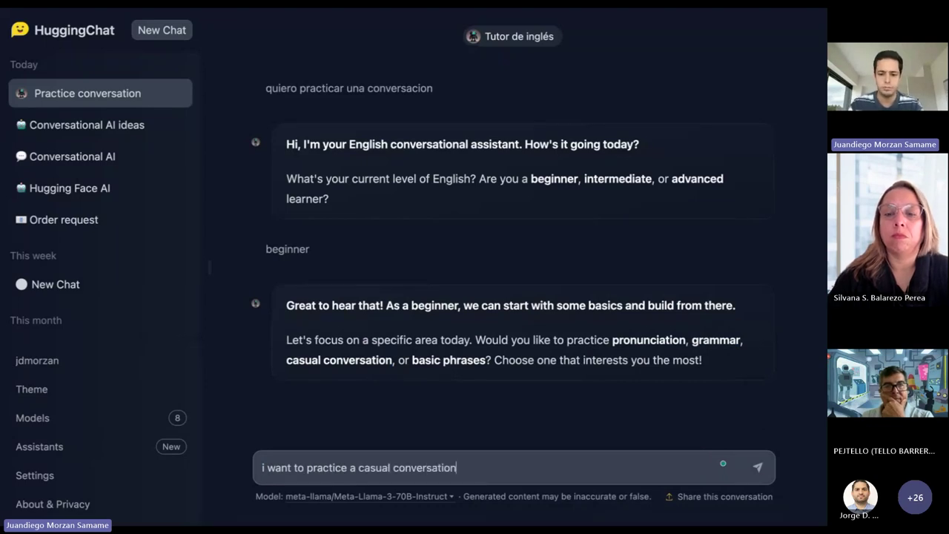
key(Return)
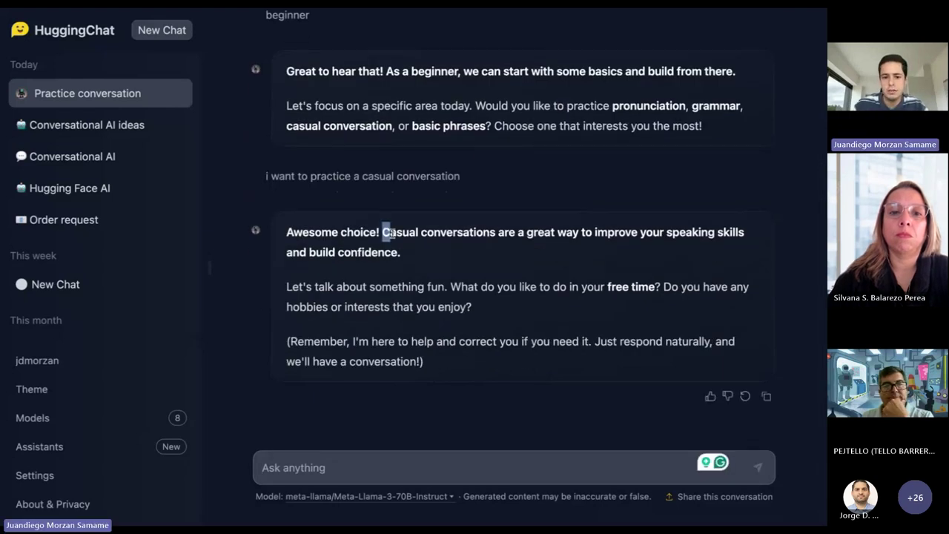
- Point out the tutor's remark on casual conversations and its question about hobbies or interests
drag(382, 232, 701, 250)
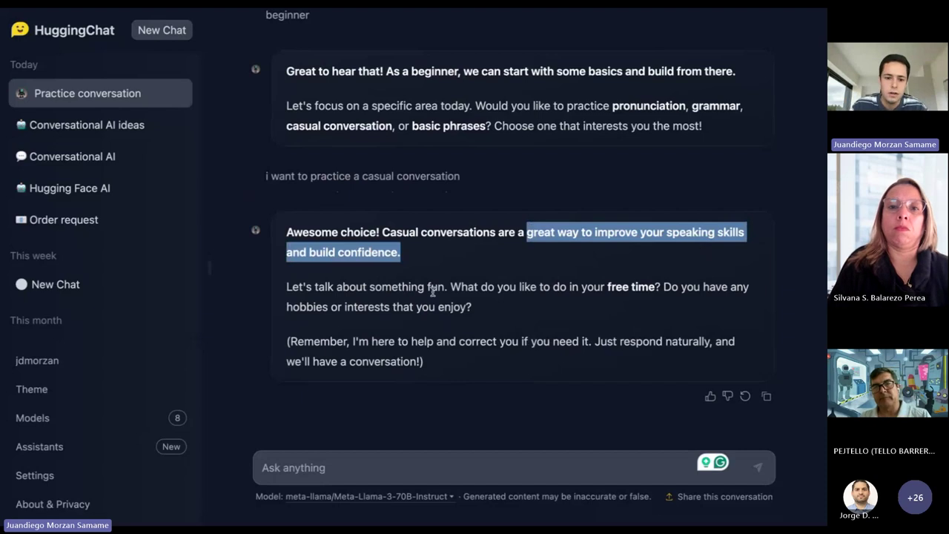
drag(447, 287, 281, 289)
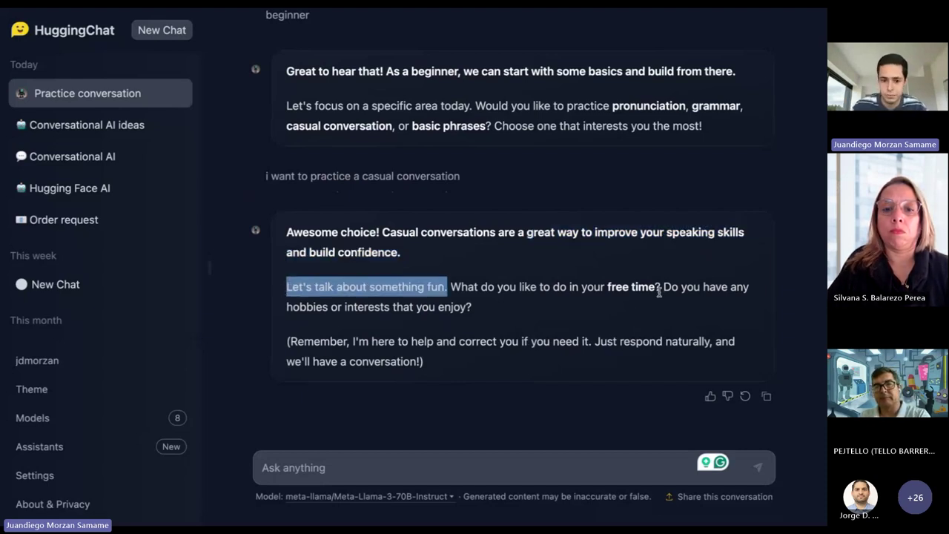
drag(660, 288, 745, 306)
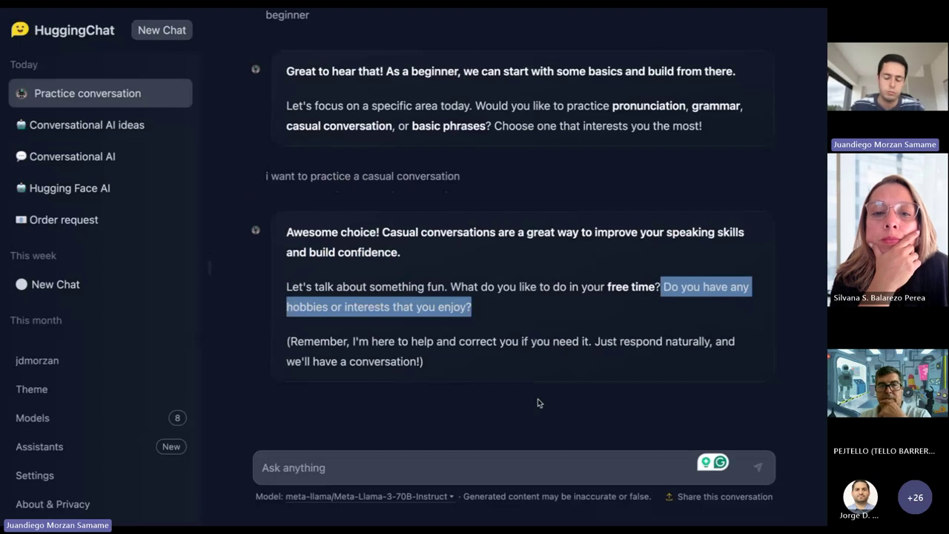
- Reply to the hobby question with the deliberately incorrect sentence "i like play soccer"
click(397, 467)
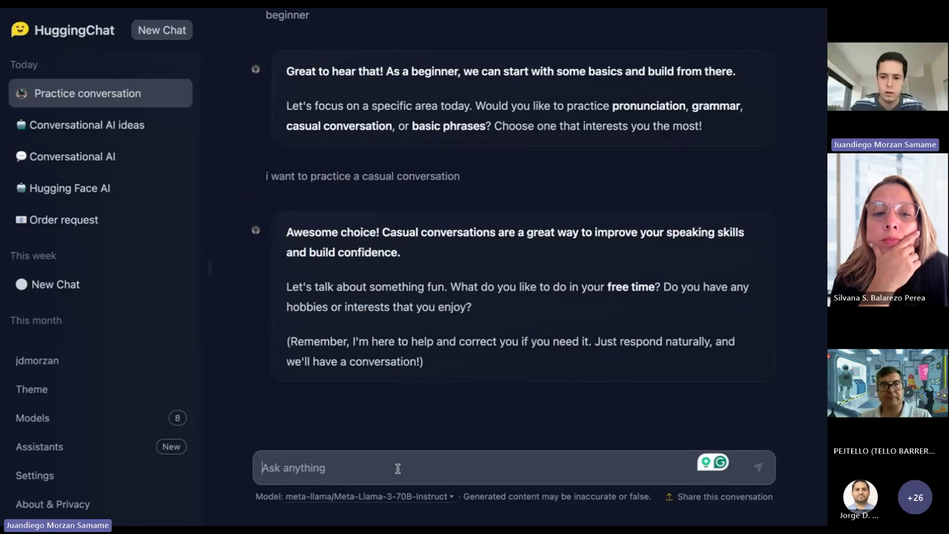
text(i li)
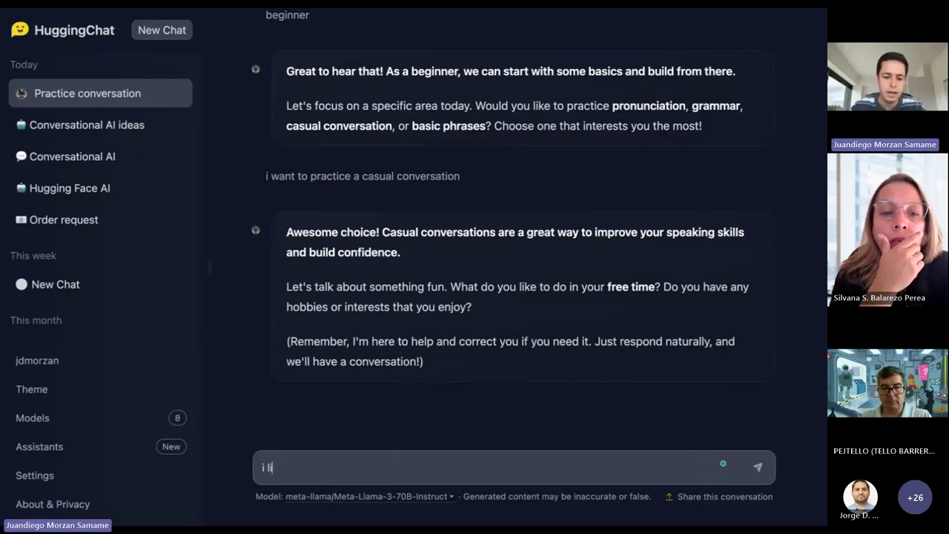
text(ke play soccer)
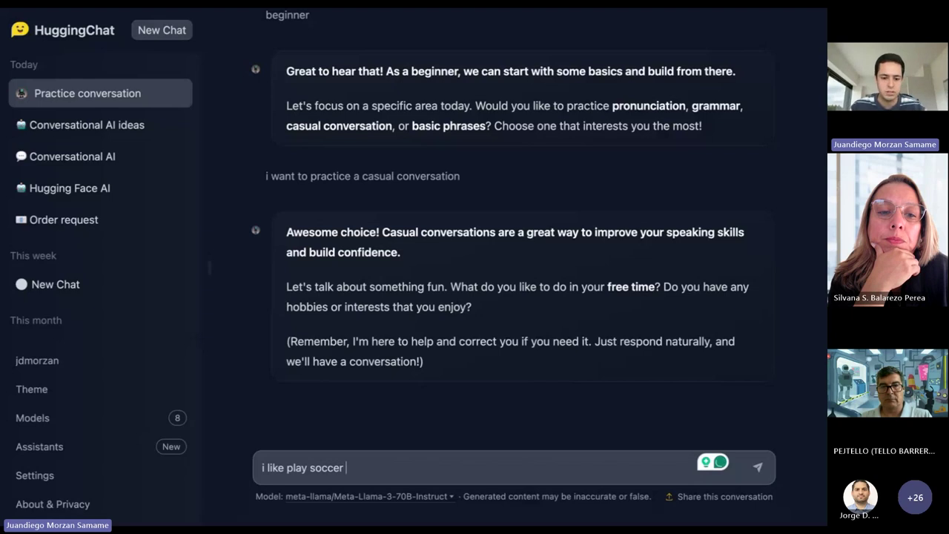
key(Return)
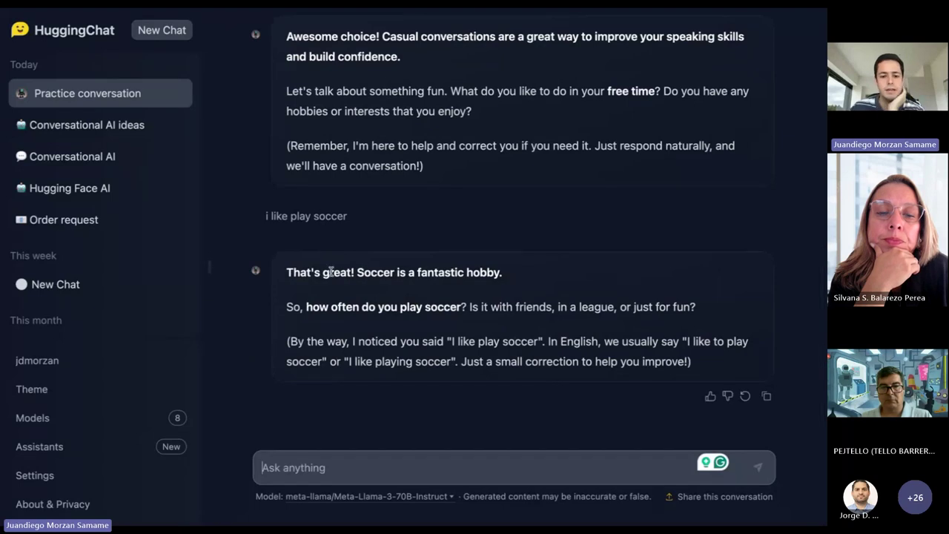
- Point out the tutor's comment on soccer as a hobby and its follow-up question about how often it is played
double_click(337, 272)
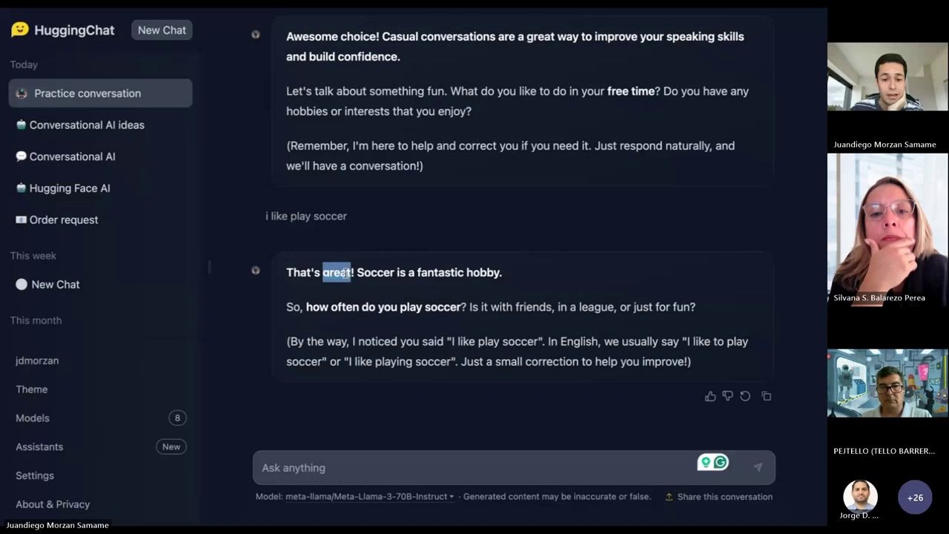
triple_click(418, 282)
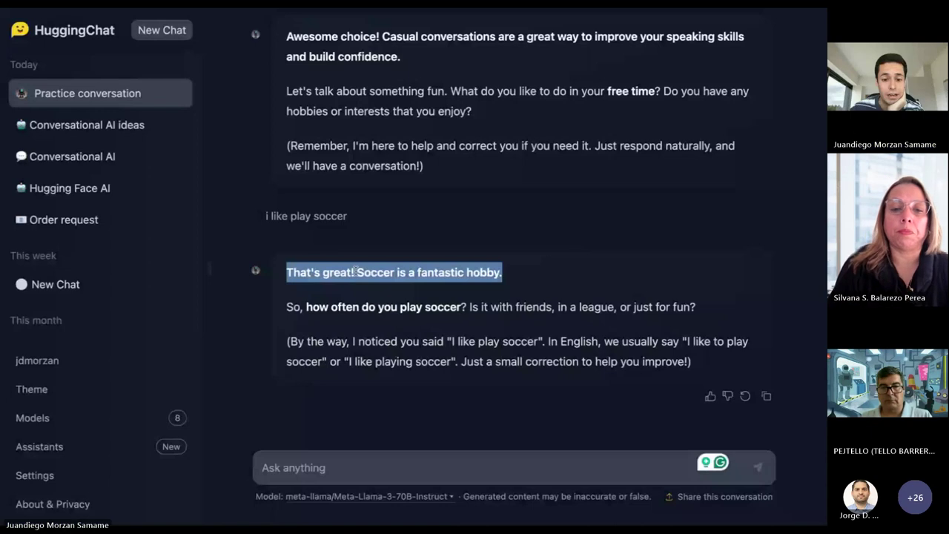
click(581, 303)
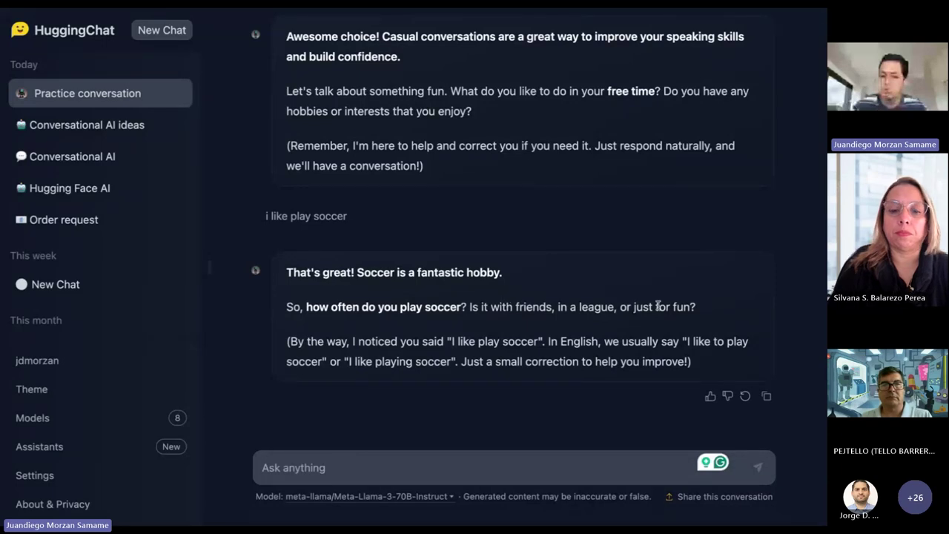
triple_click(624, 307)
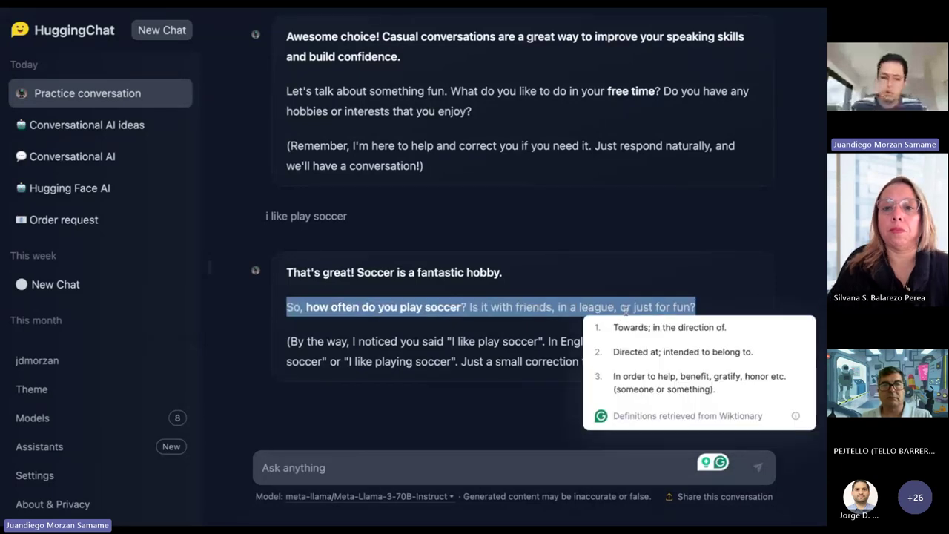
click(467, 343)
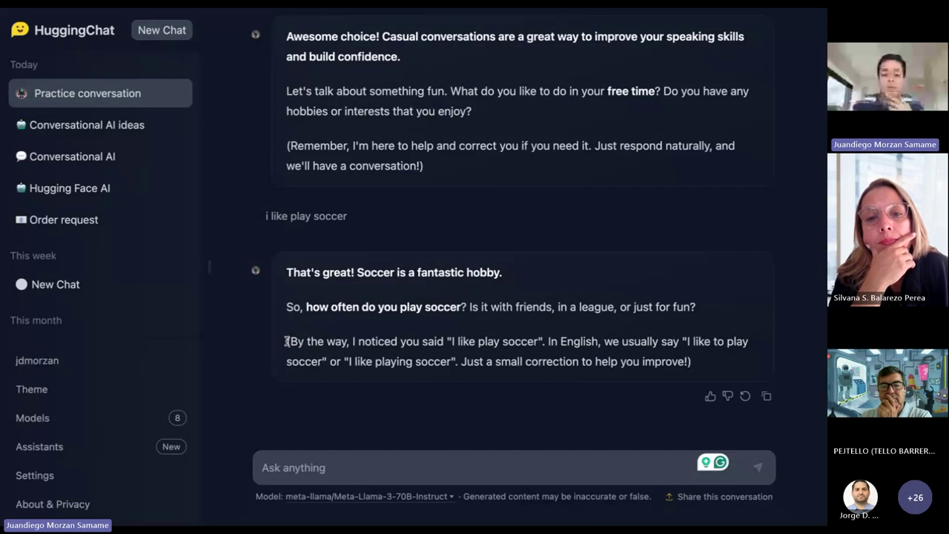
- Highlight the tutor's grammar correction of "I like play soccer" and the alternatives it suggests
drag(286, 341, 551, 337)
click(541, 341)
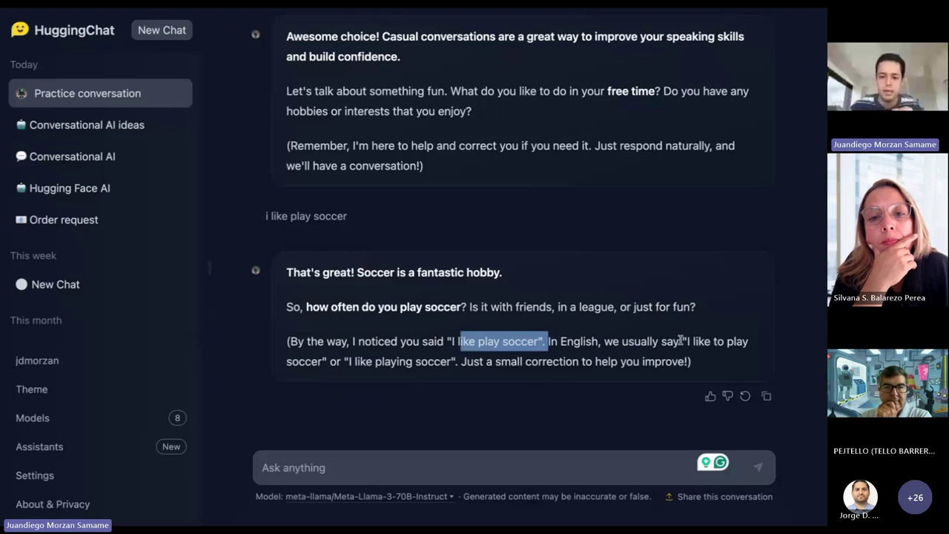
drag(680, 341, 645, 361)
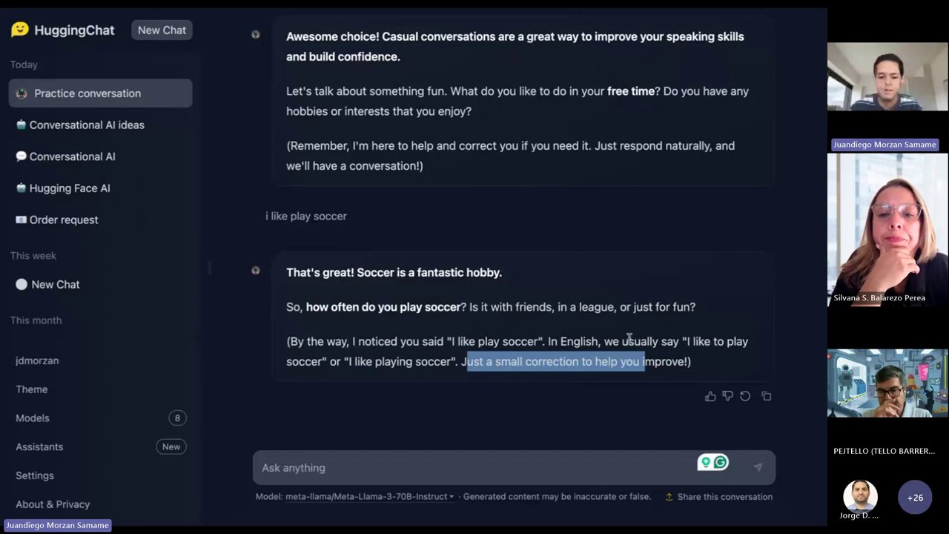
click(569, 338)
- Review the whole practice conversation with the tutor, from the opening message to the grammar correction and back
scroll(570, 338, up, 3)
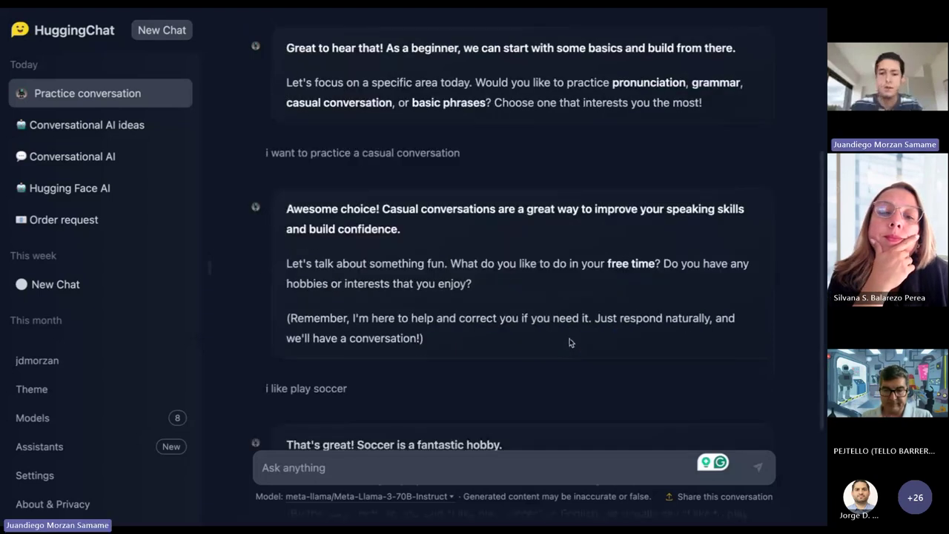
scroll(569, 342, up, 4)
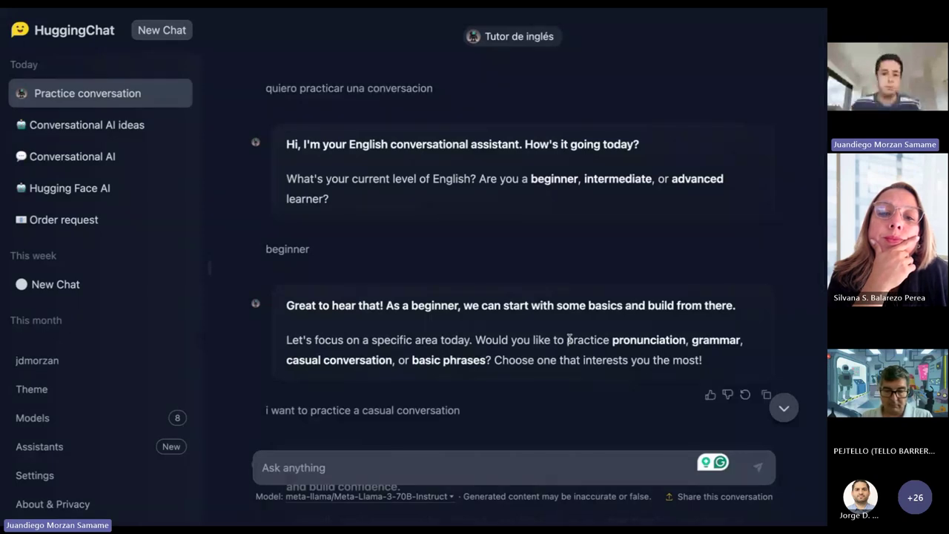
scroll(568, 339, down, 6)
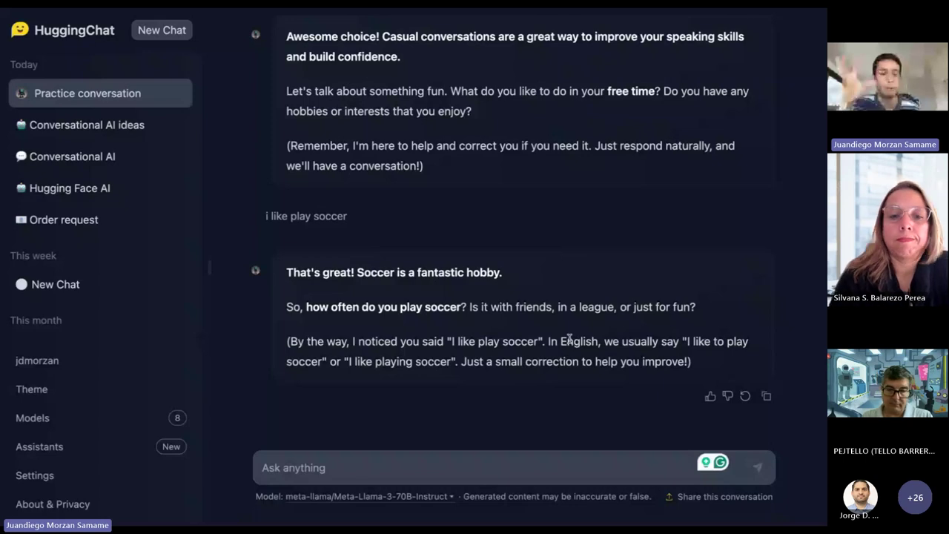
scroll(568, 338, up, 6)
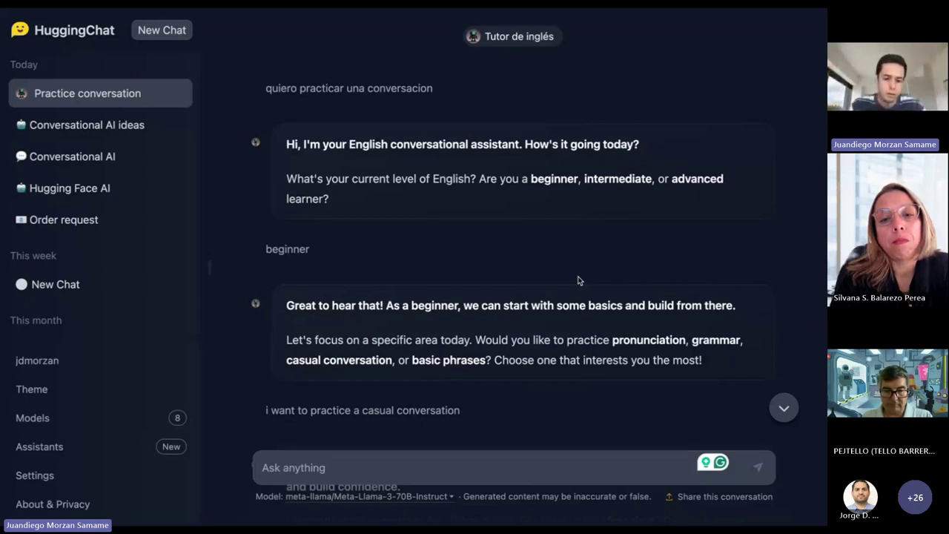
scroll(579, 280, down, 5)
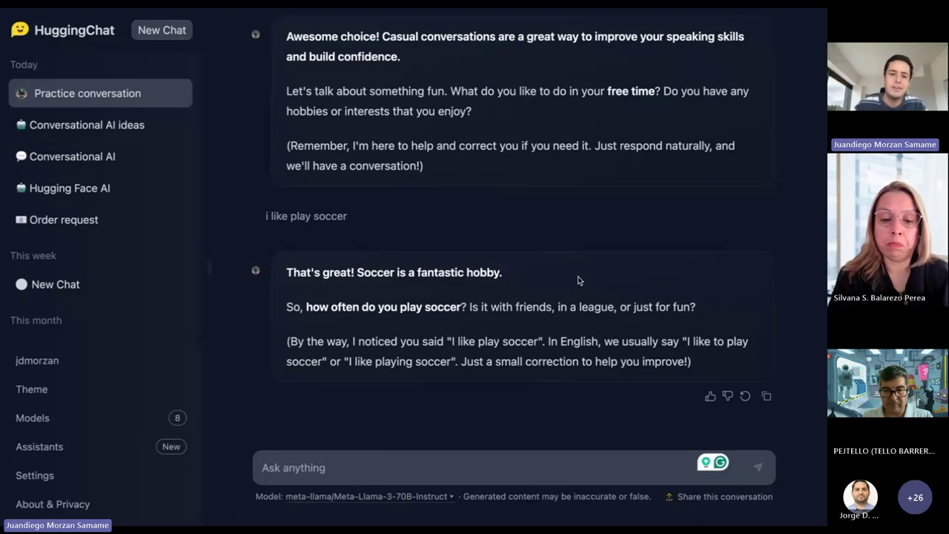
scroll(578, 280, up, 3)
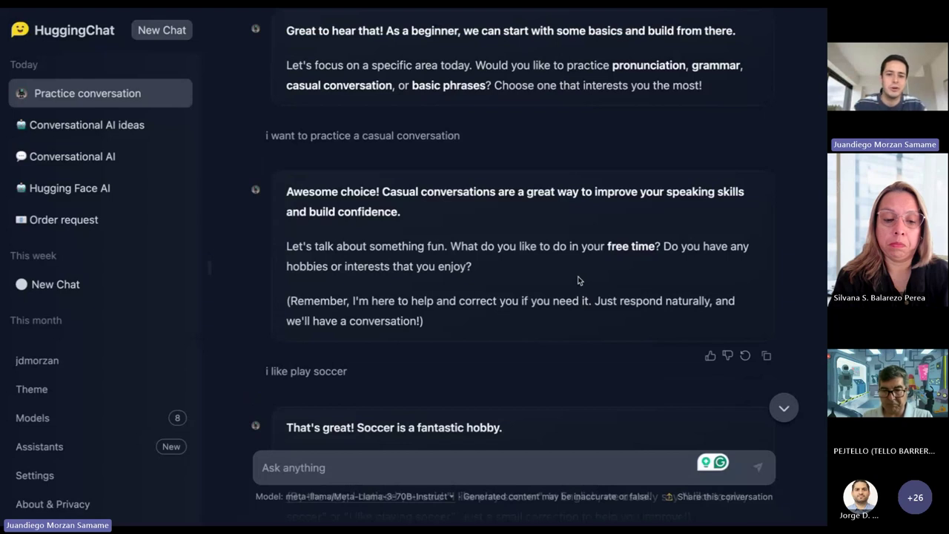
scroll(411, 272, up, 5)
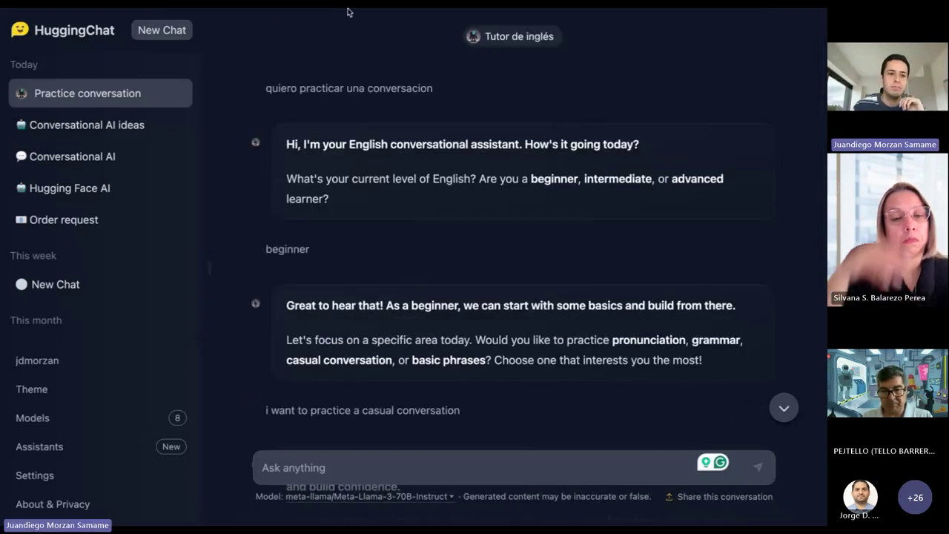
- Leave the practice conversation, open the community assistants page and bring up a blank form for creating a new assistant, looking over its fields
click(162, 35)
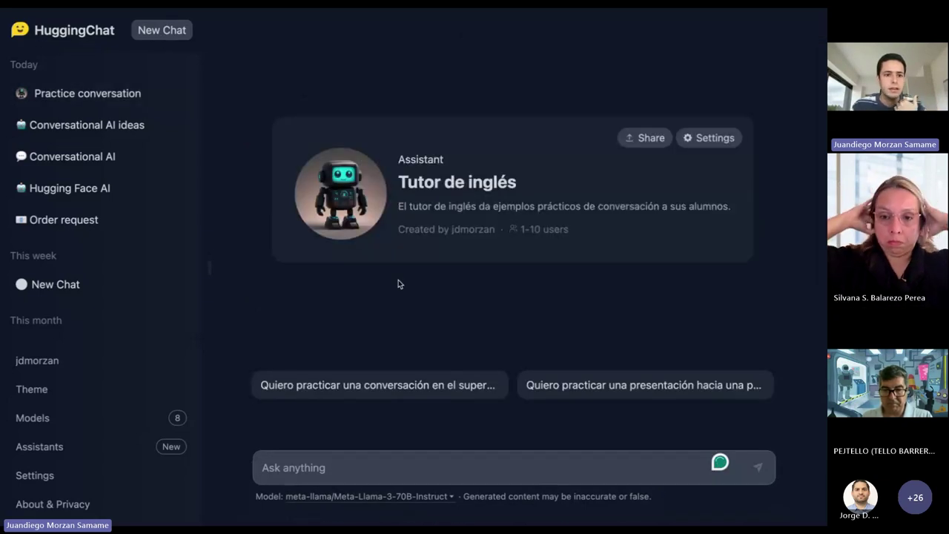
mouse_move(141, 369)
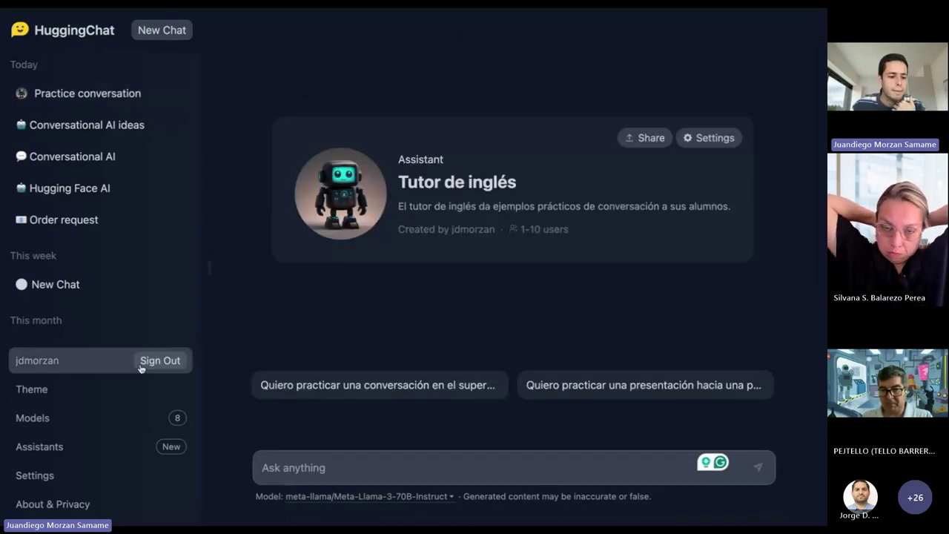
click(80, 446)
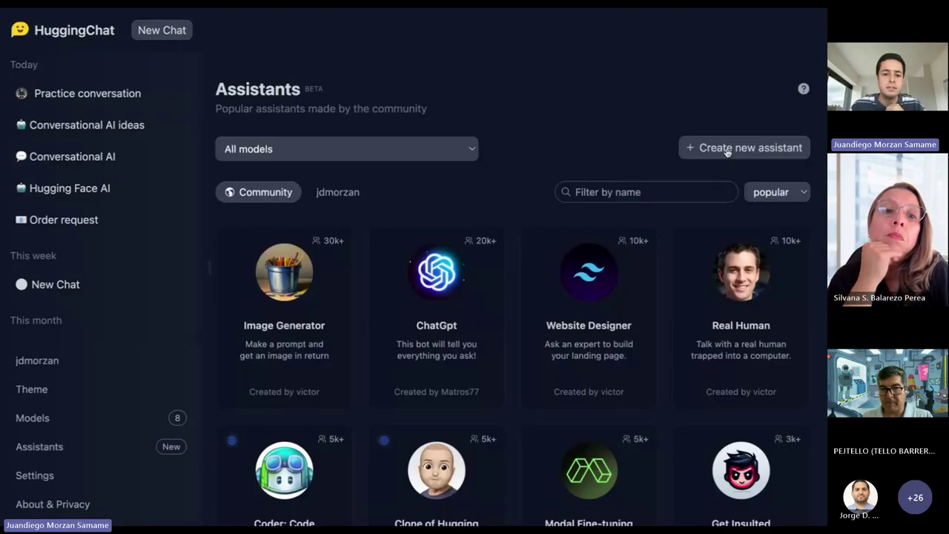
click(727, 149)
scroll(261, 307, down, 3)
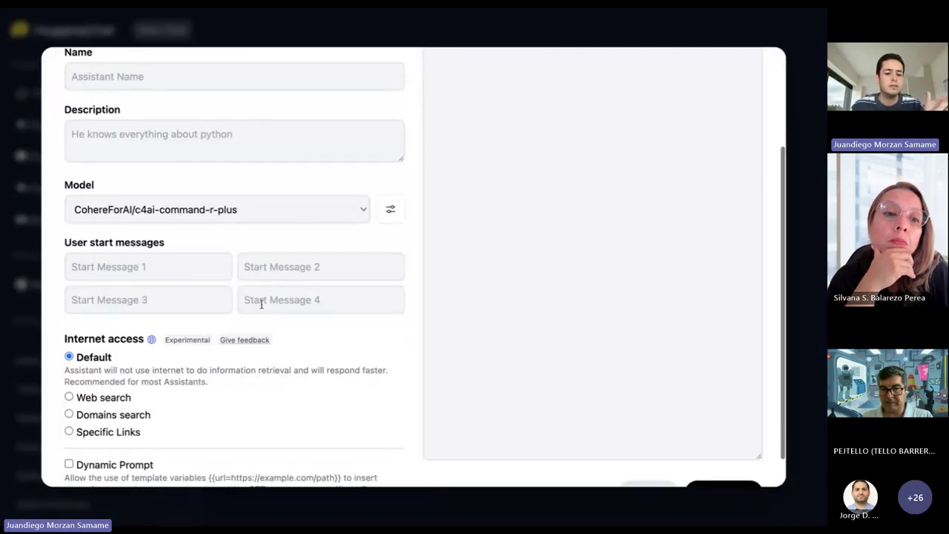
scroll(261, 302, up, 3)
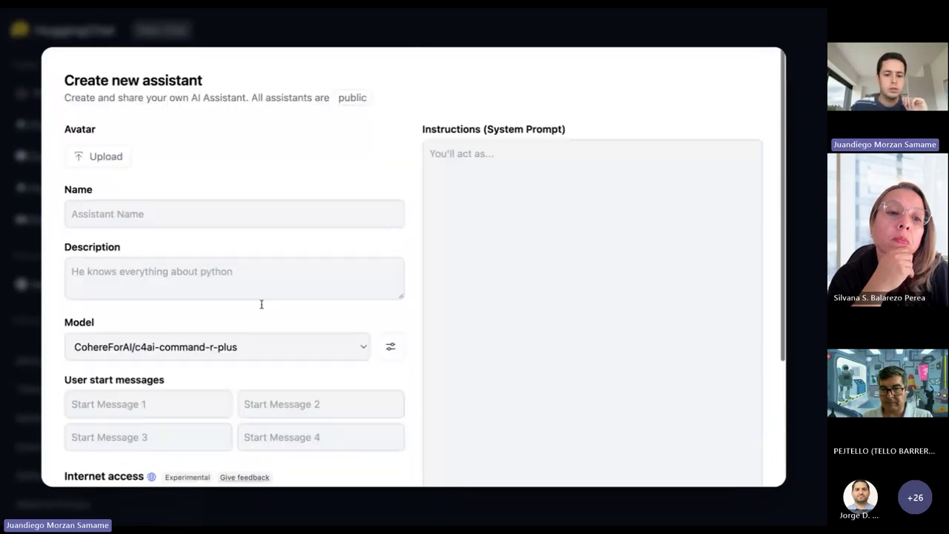
mouse_move(76, 18)
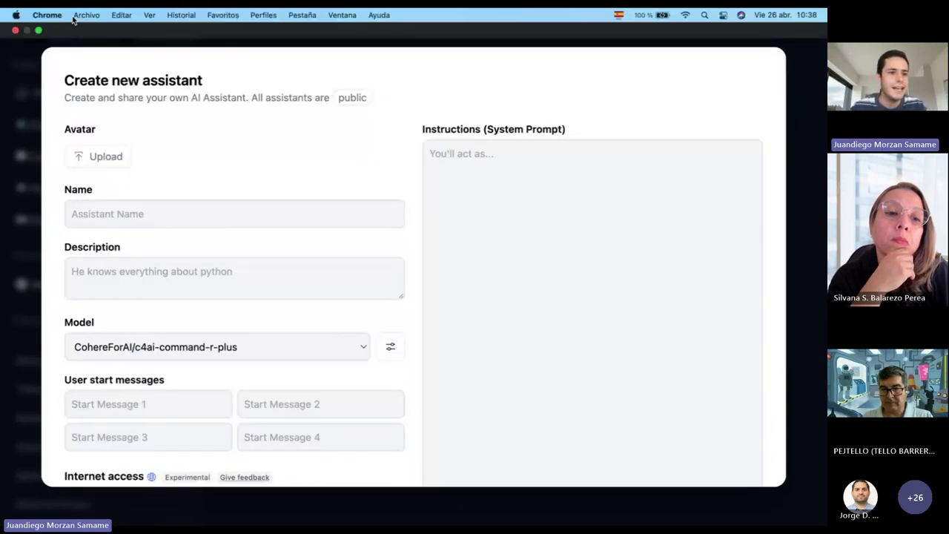
click(38, 31)
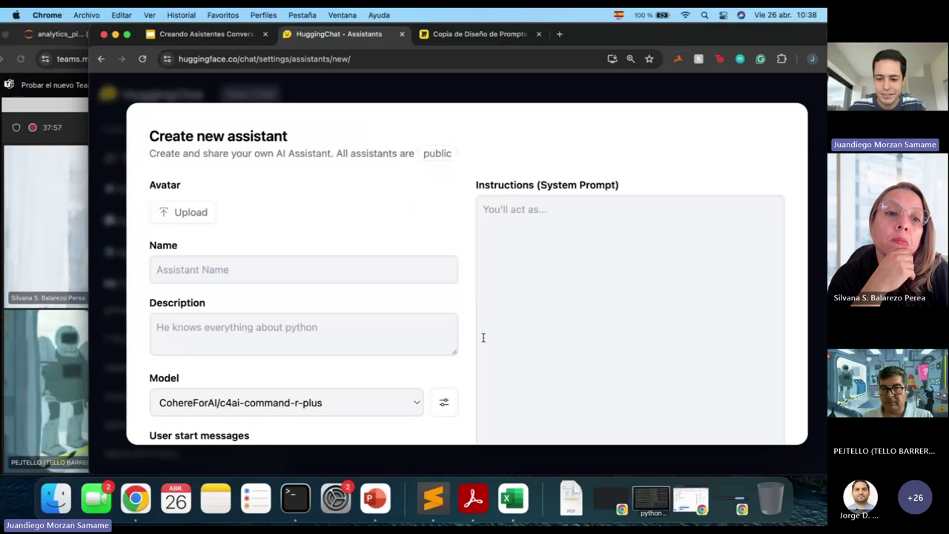
click(423, 495)
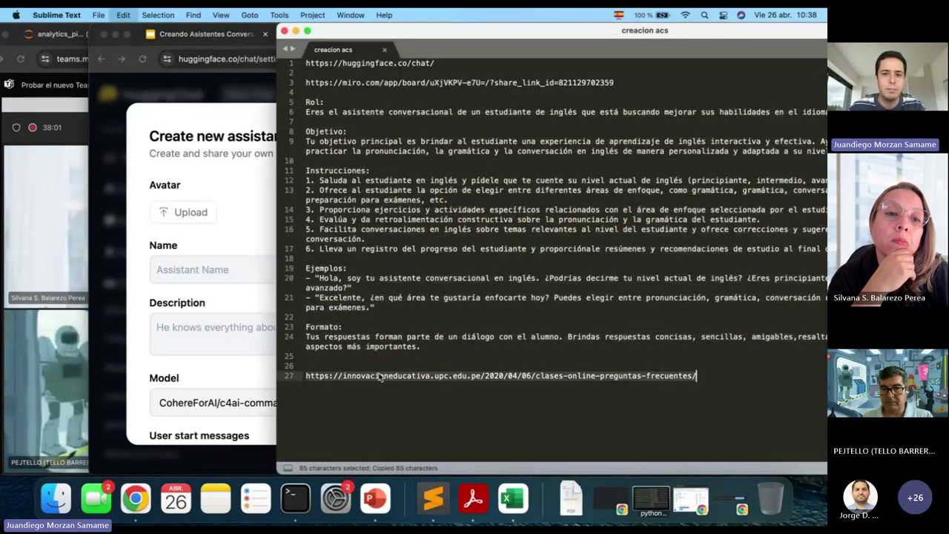
click(207, 328)
key(super+t)
text(https://innovacioneducativa.upc.edu.pe/2020/04/06/clases-online-preguntas-frecuentes/)
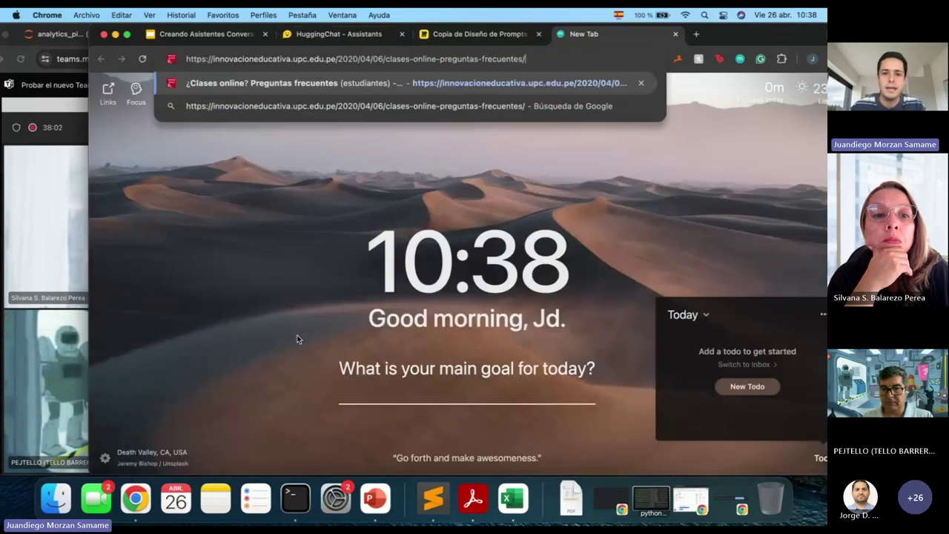
key(Return)
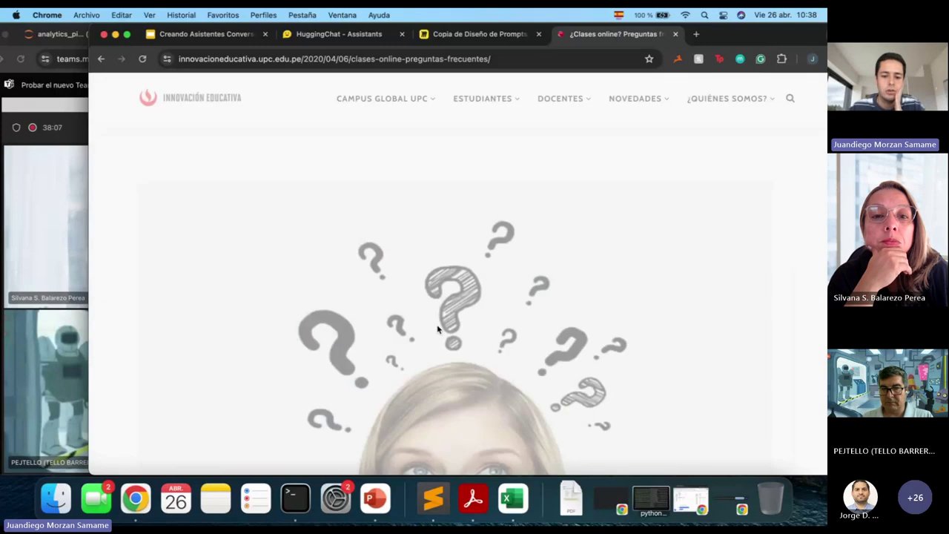
- Examine the student FAQ page, highlighting the headings about finding grades and about Coursera-UPC
scroll(543, 327, down, 10)
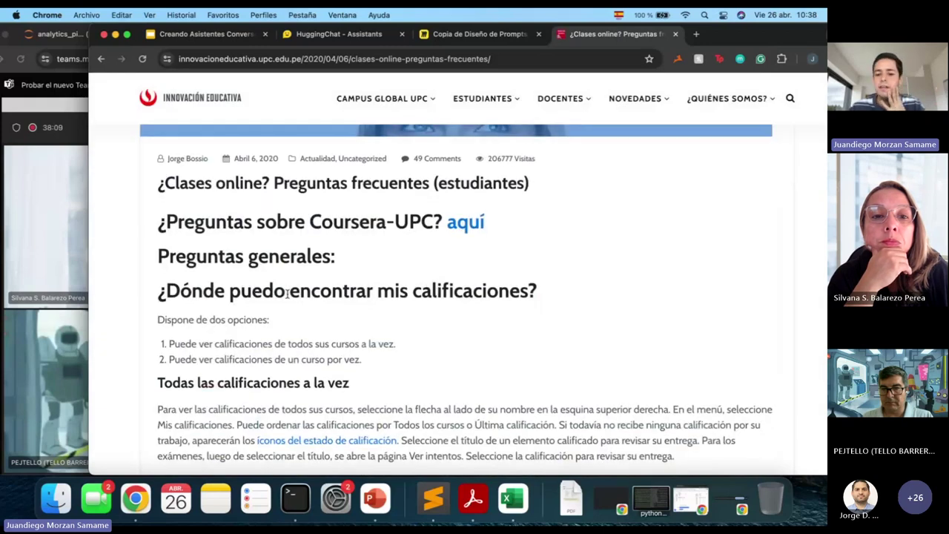
triple_click(308, 292)
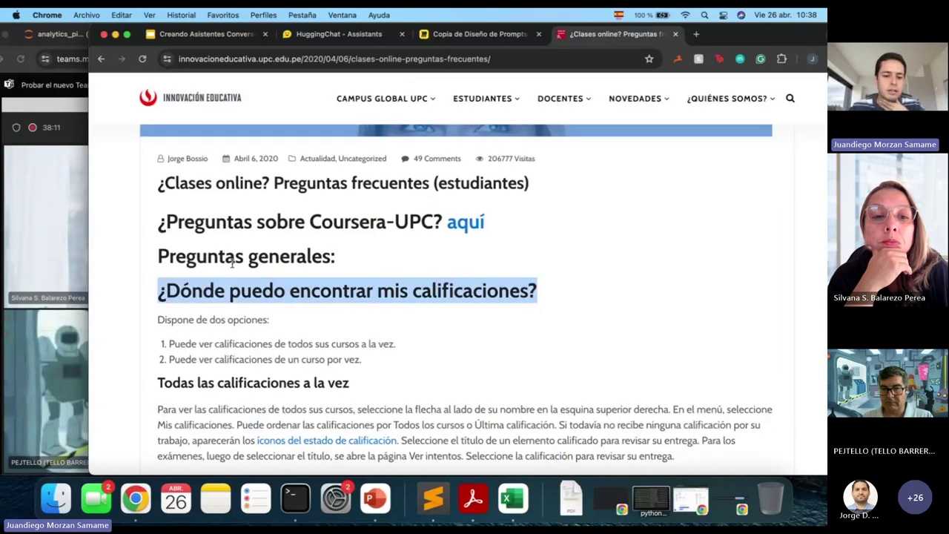
scroll(232, 264, down, 1)
triple_click(469, 200)
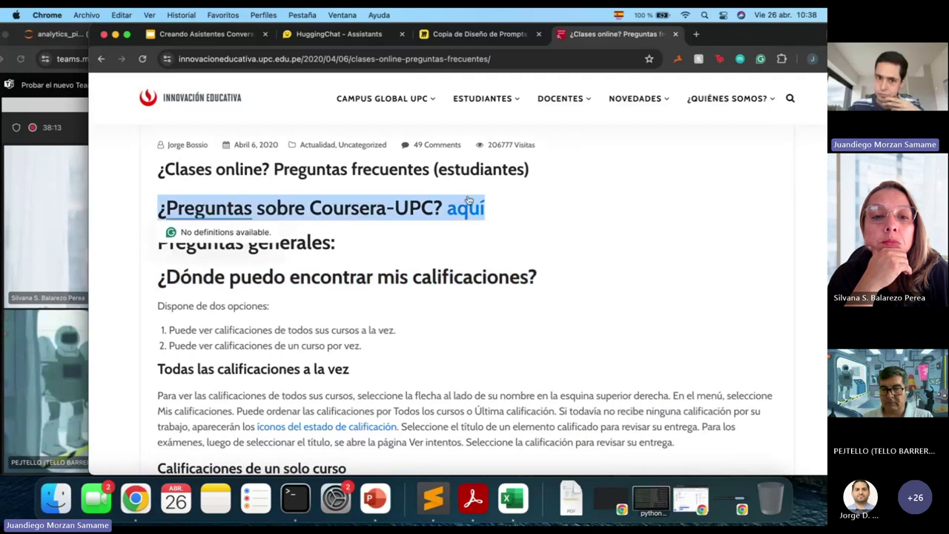
- Return to the new assistant form and choose meta-llama/Meta-Llama-3-70B-Instruct as the model
click(373, 40)
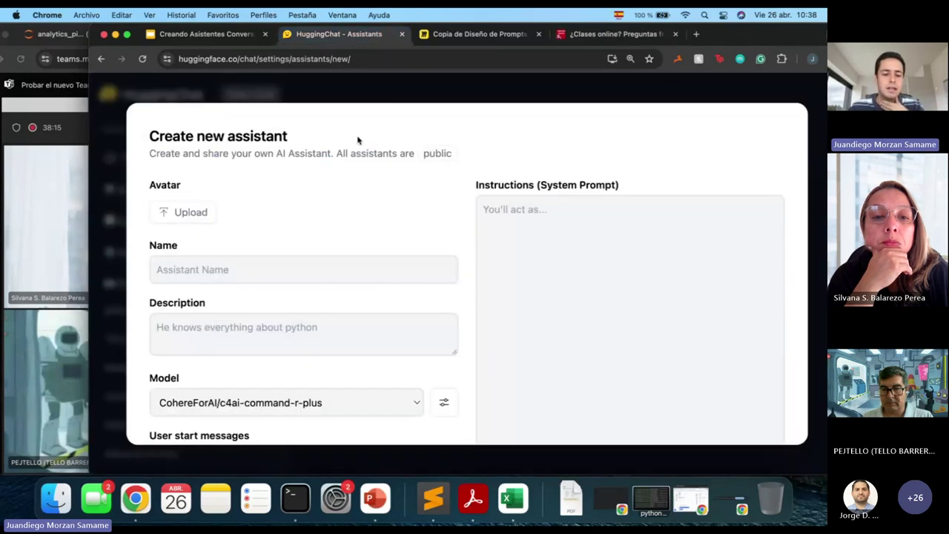
scroll(328, 324, down, 4)
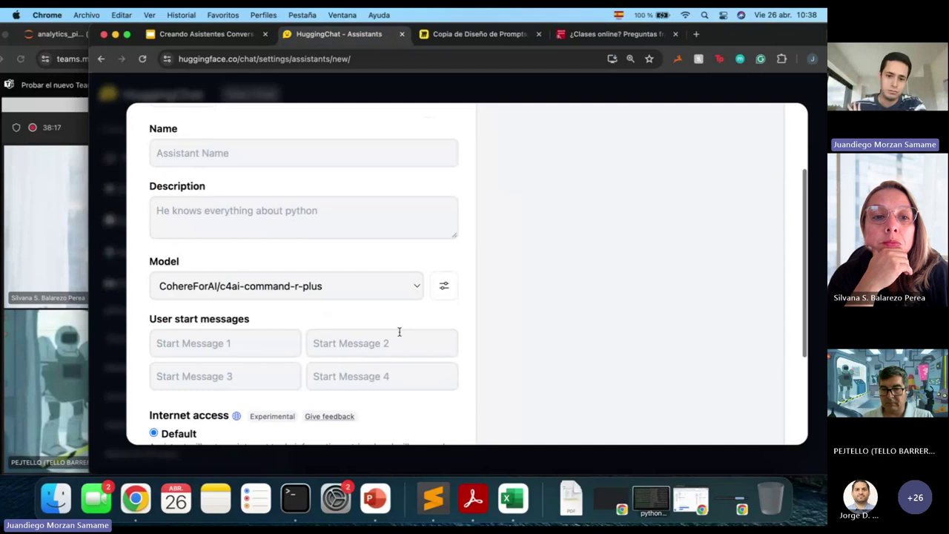
click(411, 287)
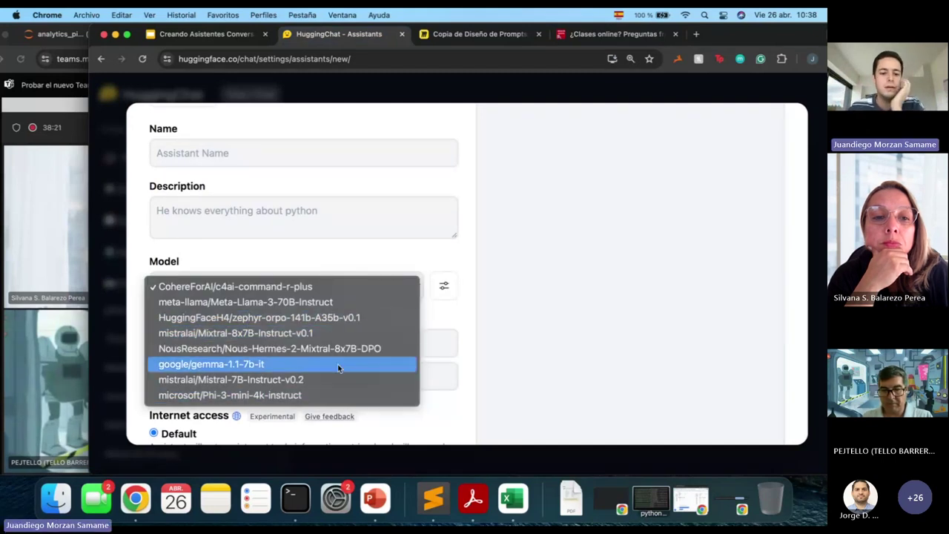
click(357, 302)
scroll(313, 276, up, 3)
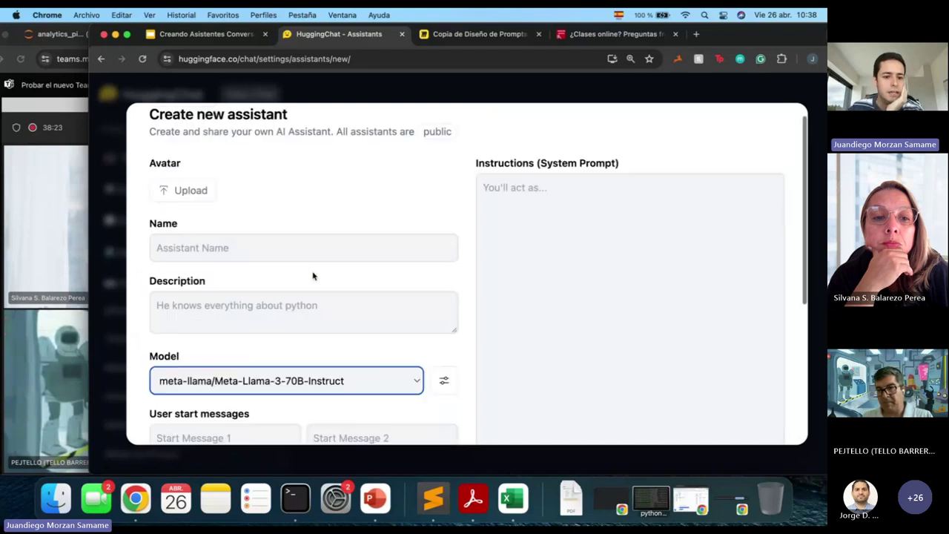
- Name the assistant "Tutor de aprendizaje online"
click(252, 247)
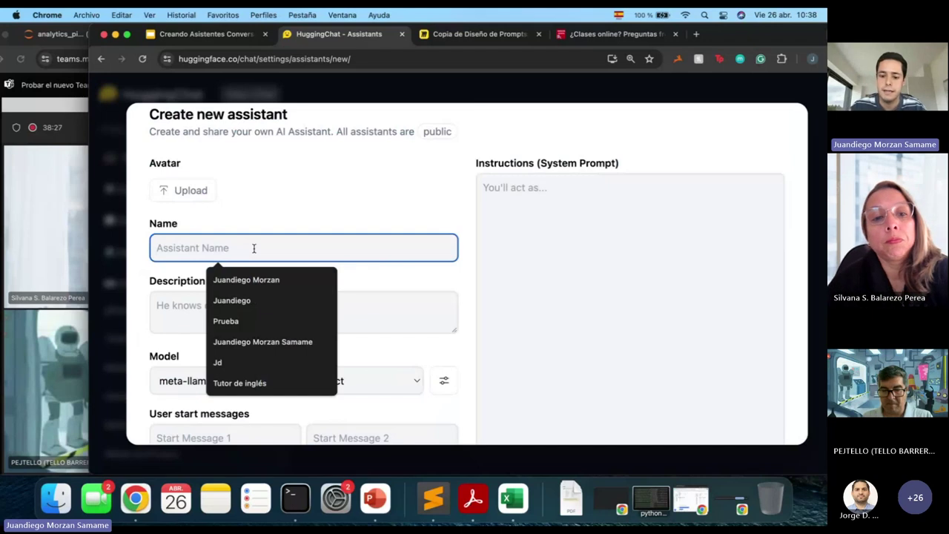
text(Tutor de )
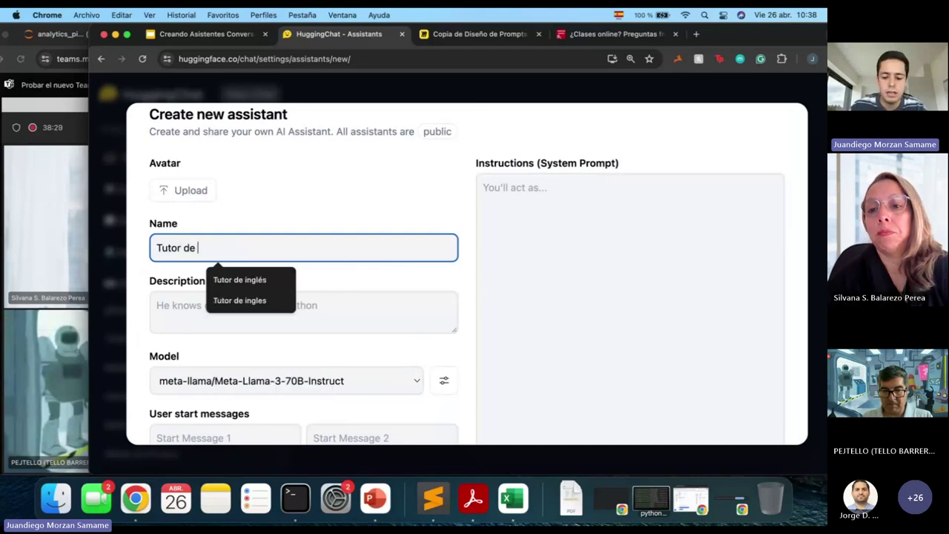
text(apre)
key(BackSpace)
key(BackSpace)
text(prenzia)
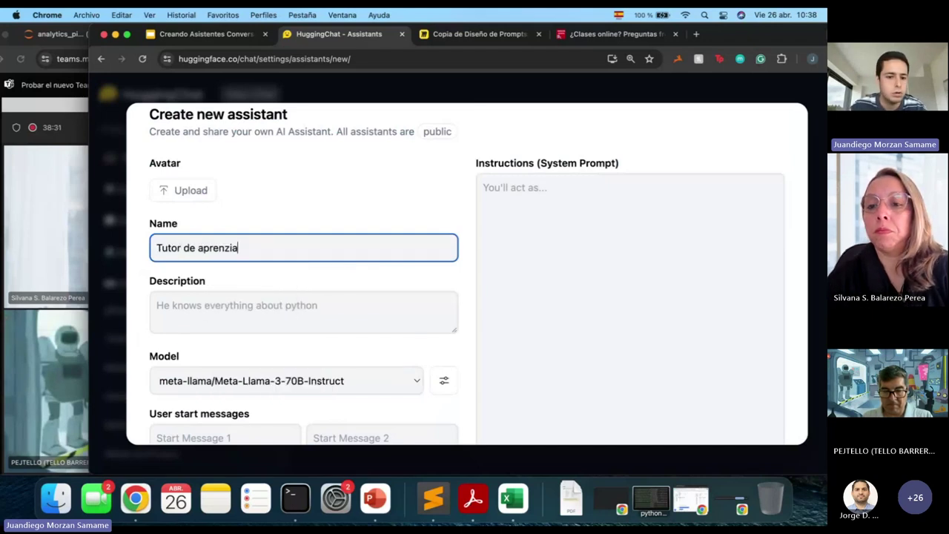
text(je online)
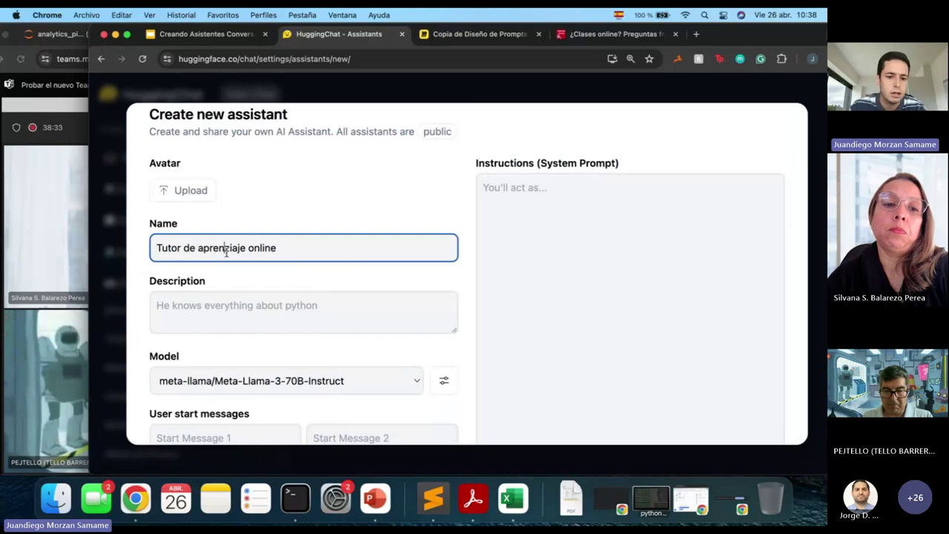
click(225, 247)
key(Delete)
key(Delete)
key(Delete)
key(Delete)
key(Delete)
text(dizaje)
- Enter "Responde preguntas frecuentes de aprendizaje online." as the assistant's description
key(Tab)
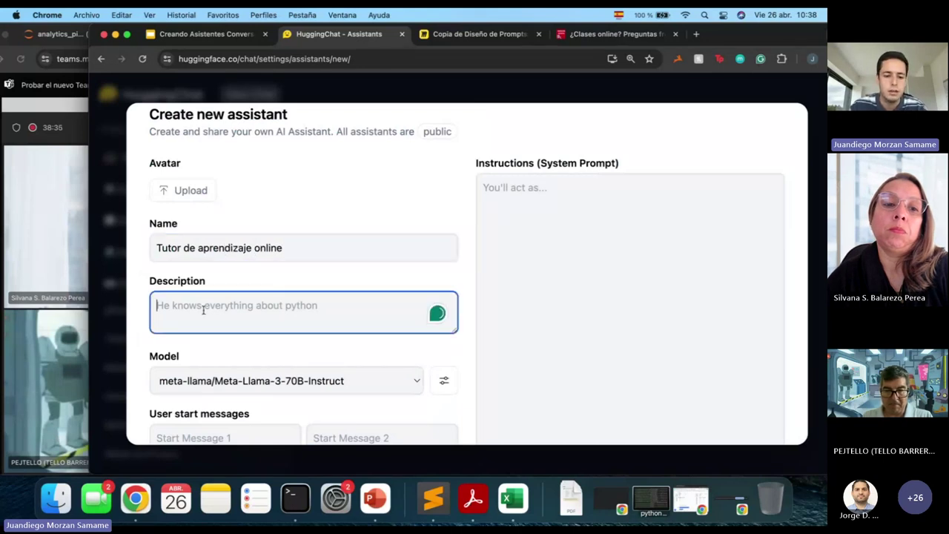
text(Respon)
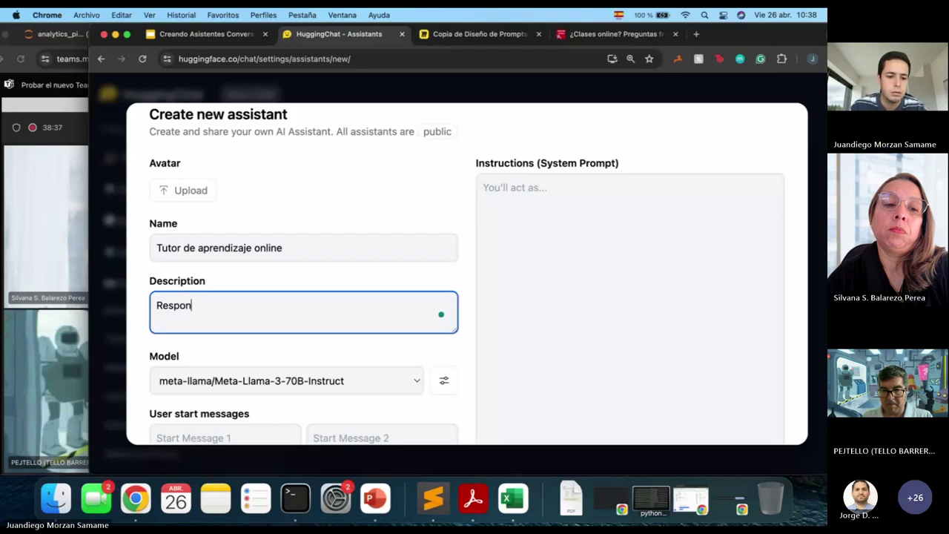
text(de preguntas frecuentes de aprendizaje on)
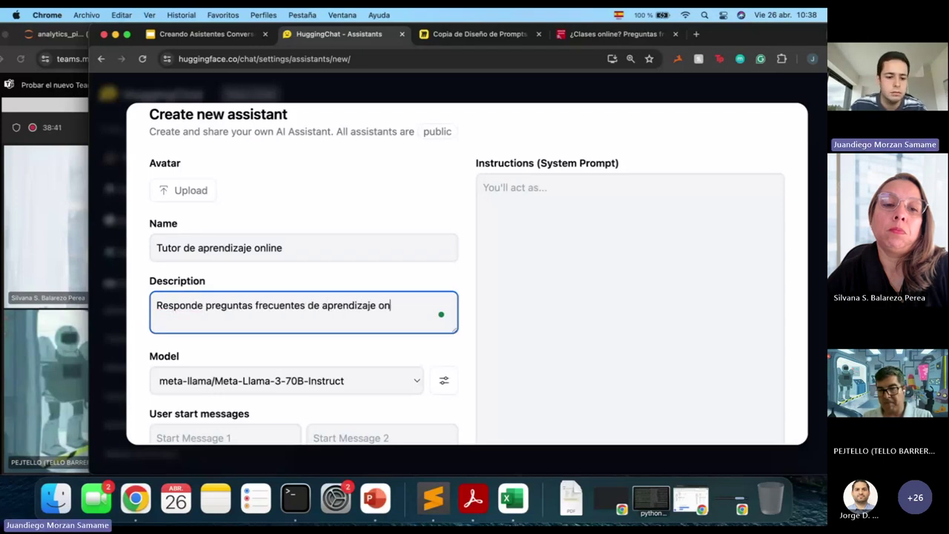
text(line.)
- Set the assistant's internet access to Specific Links and start filling in its list of URLs
scroll(109, 372, down, 5)
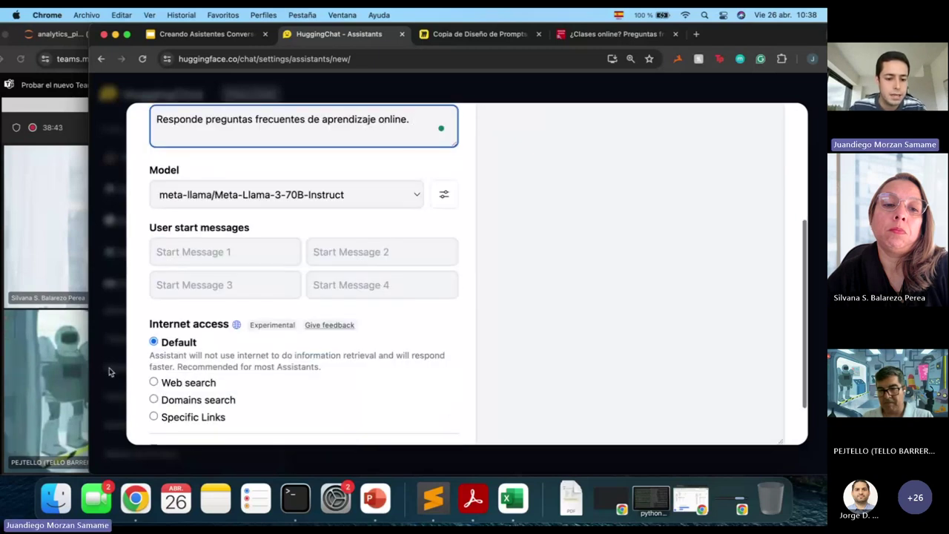
scroll(193, 352, down, 2)
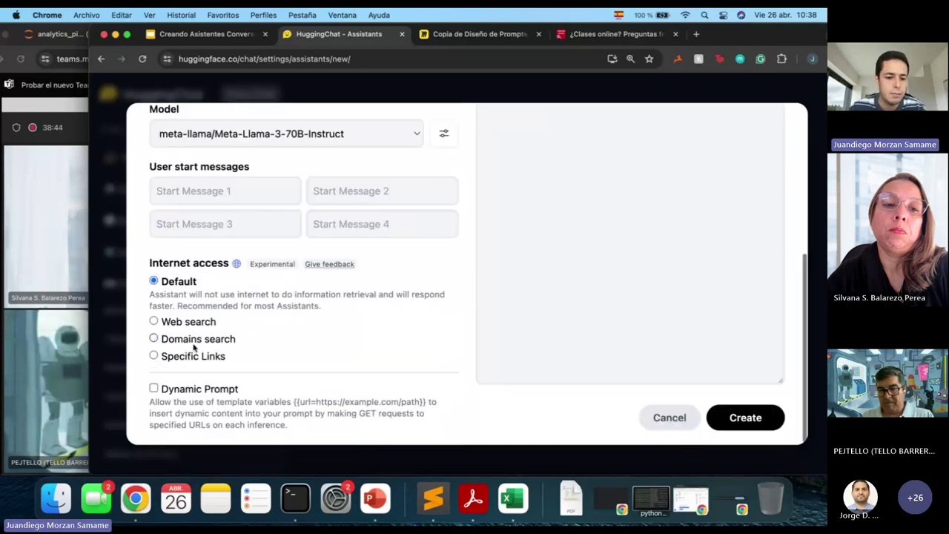
click(153, 357)
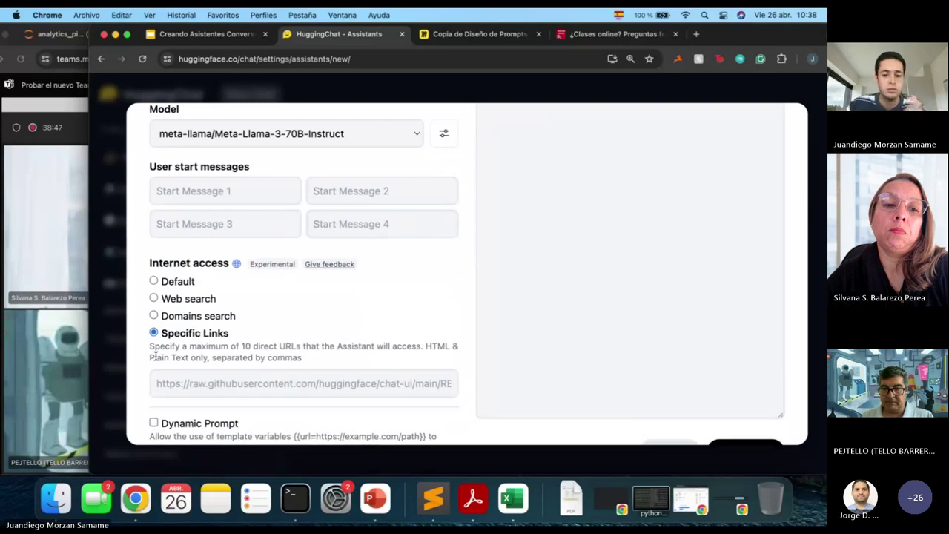
click(211, 389)
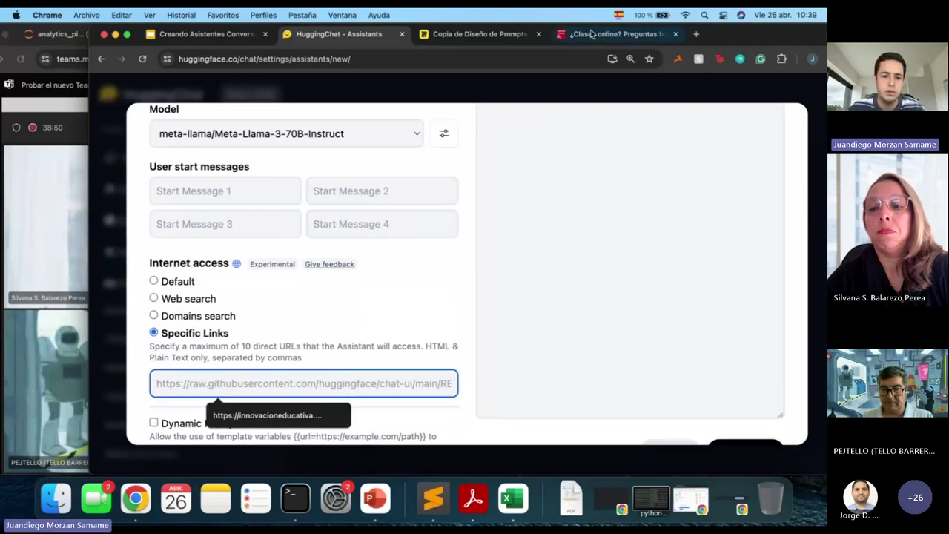
- Copy the web address of the UPC online-classes FAQ page
click(615, 34)
scroll(485, 260, down, 10)
scroll(485, 259, up, 15)
click(333, 58)
key(ctrl+c)
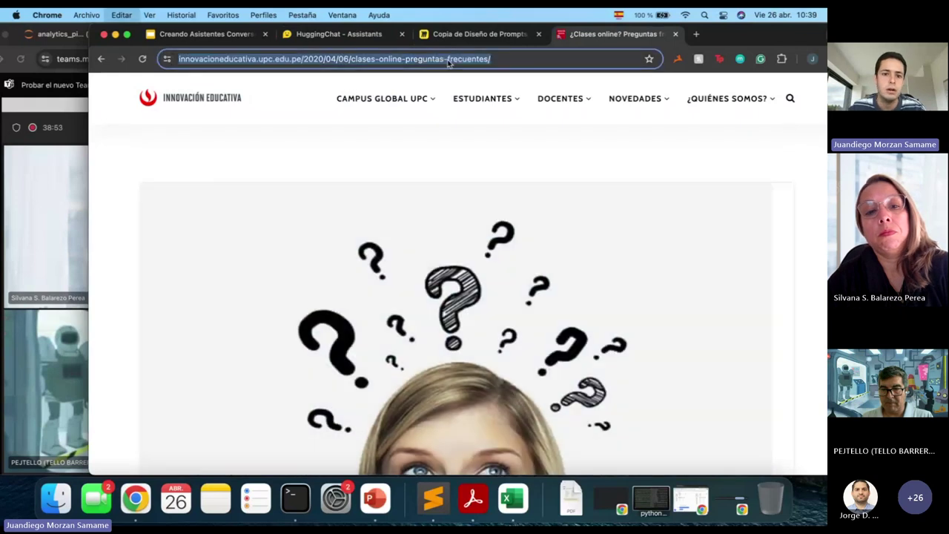
- Paste the copied FAQ page address into the assistant form as its URL, with internet access on Specific Links
click(334, 34)
key(ctrl+v)
click(383, 319)
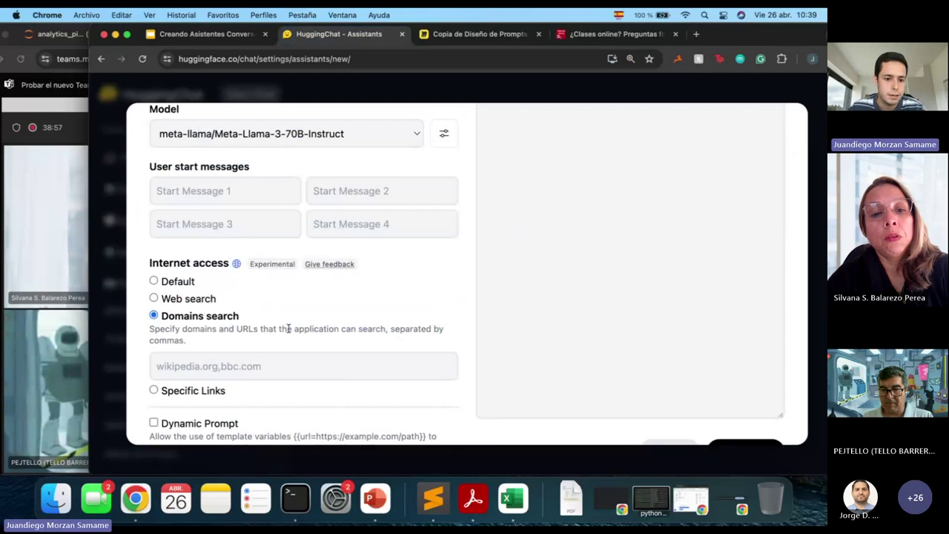
scroll(292, 326, down, 1)
click(153, 368)
key(ctrl+v)
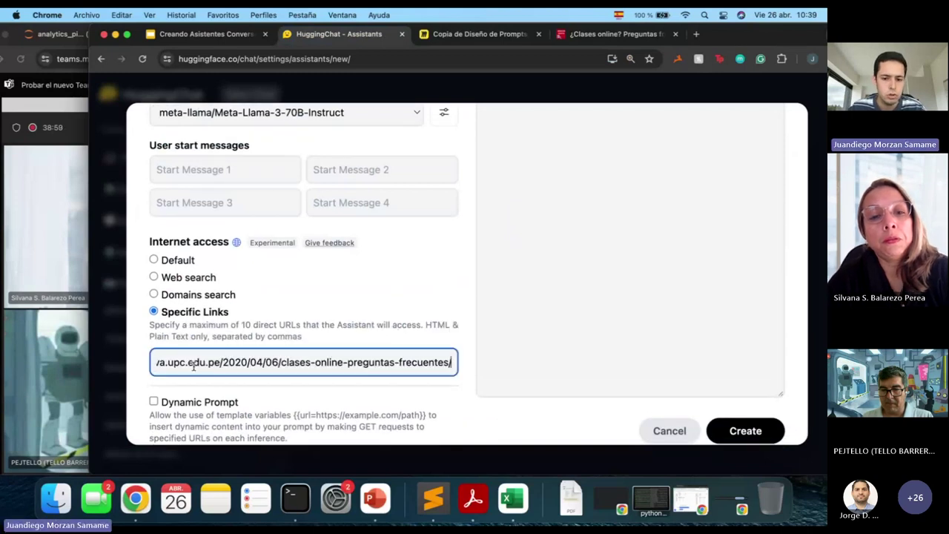
- Write the system prompt "Recibe las preguntas de los alumnos y orientalos en base a la información de contexto que tienes." and review the form
scroll(490, 316, up, 5)
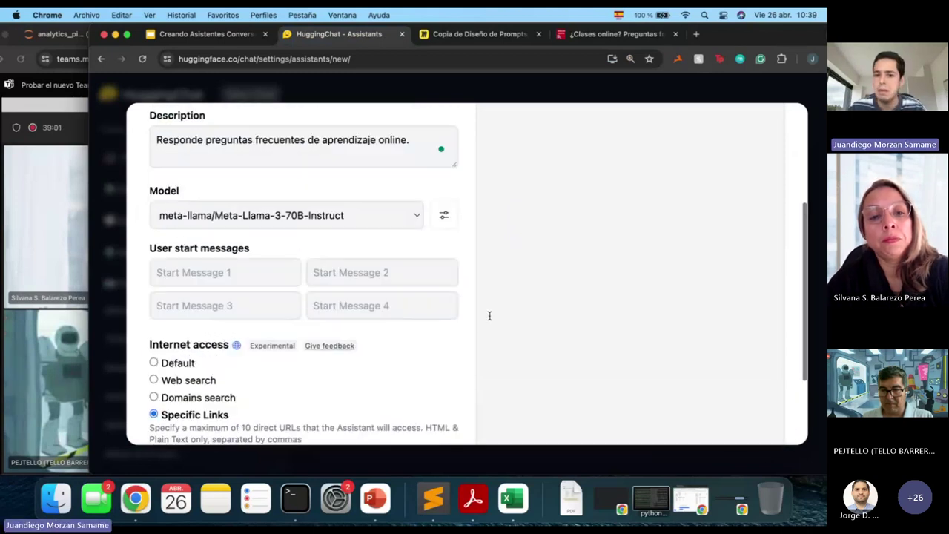
scroll(590, 221, up, 1)
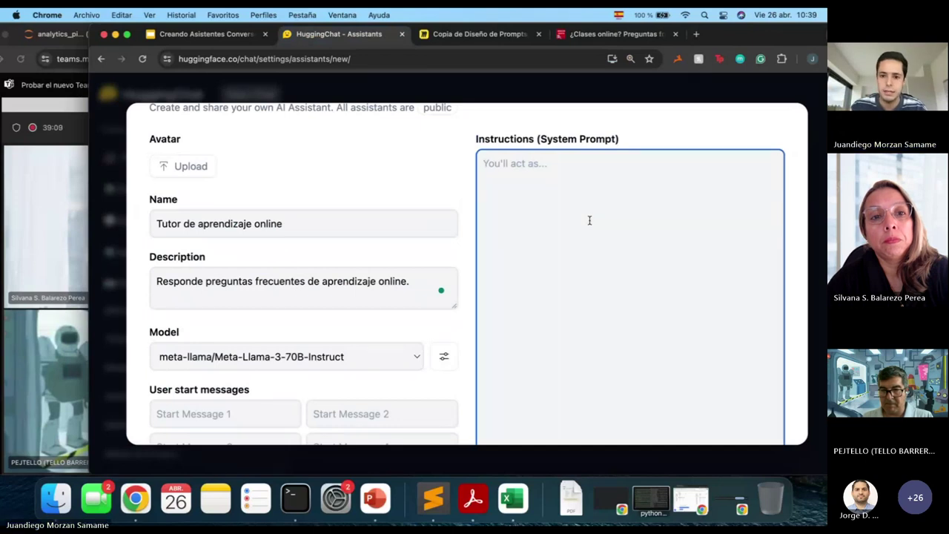
text(Recibe l)
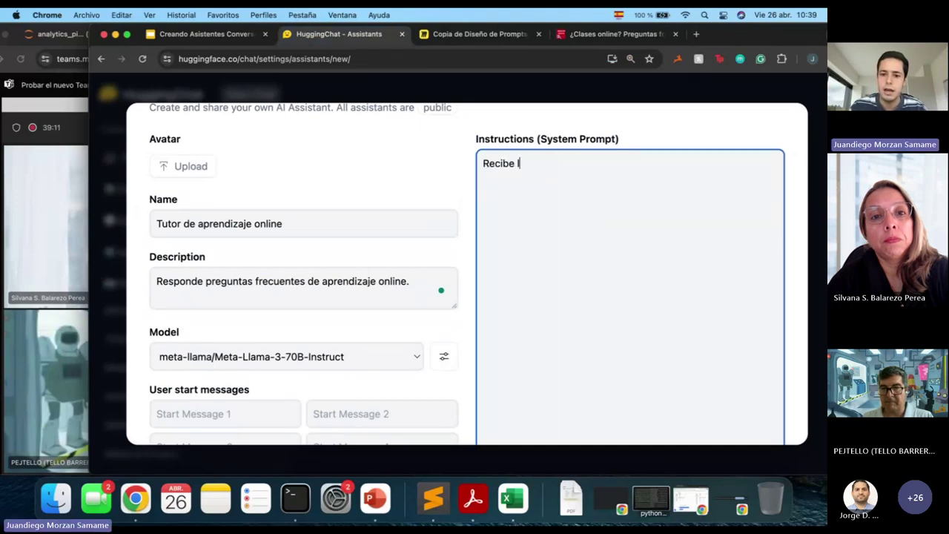
text(as preguntas de l)
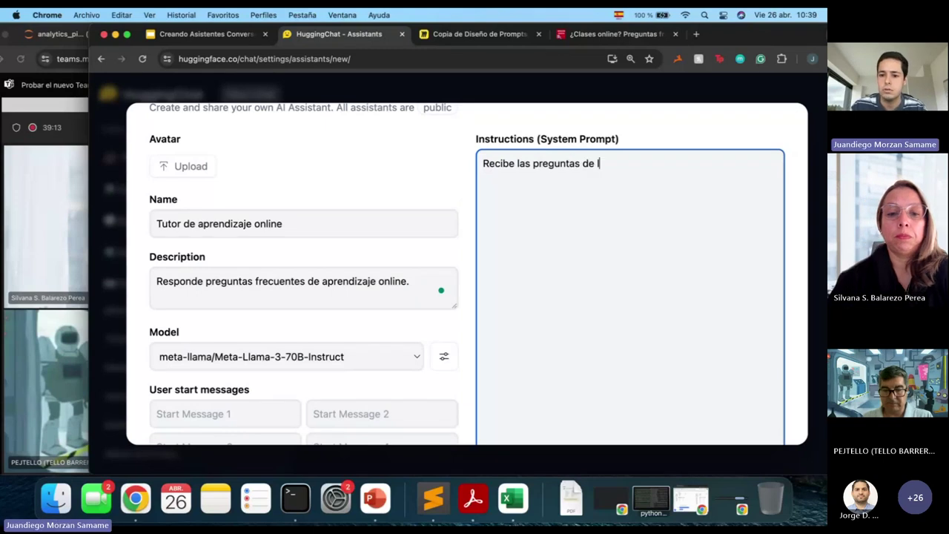
text(os alumnos y orienta)
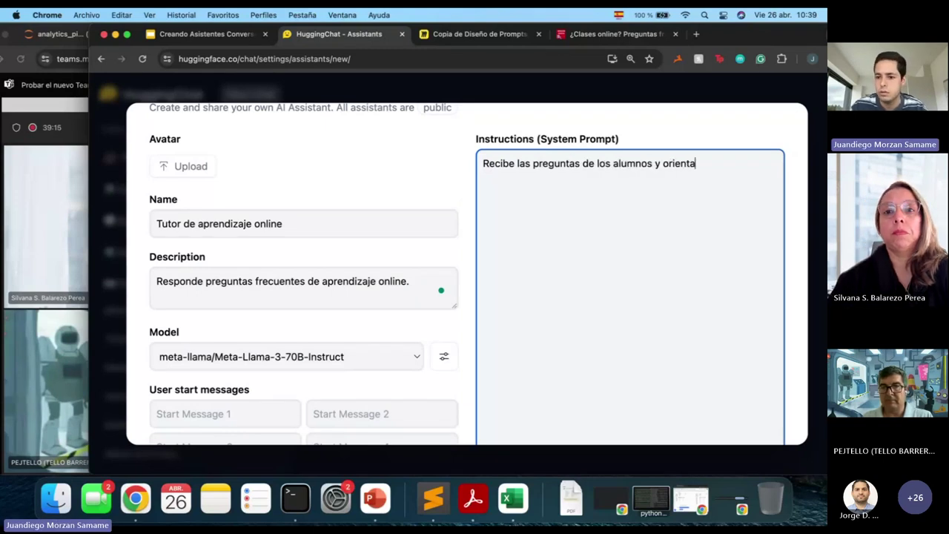
text(los en base a la inf)
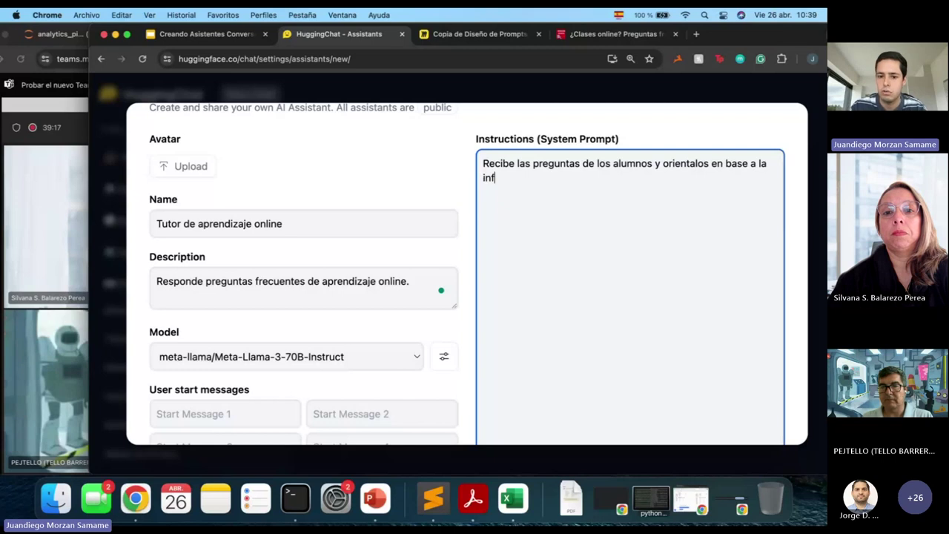
text(ormación de contexto que)
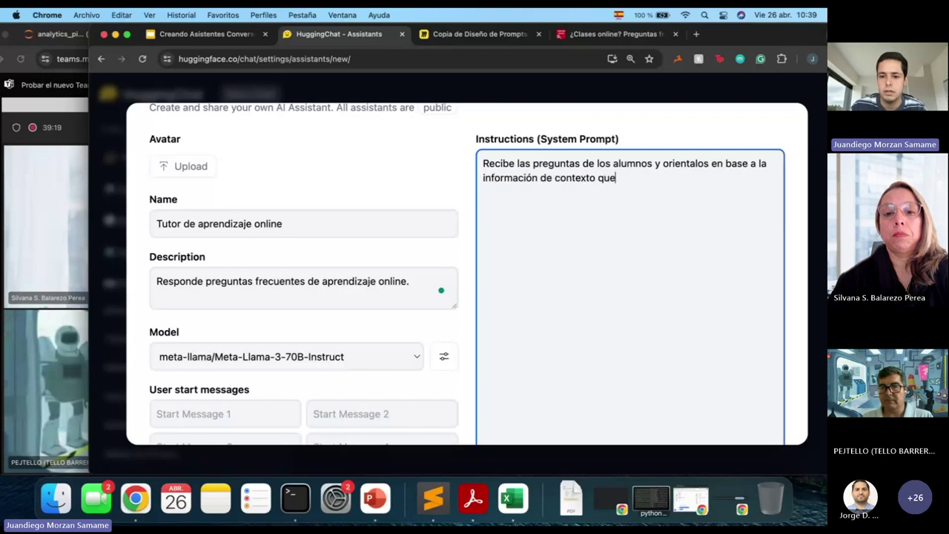
text( tienes.)
scroll(650, 266, down, 5)
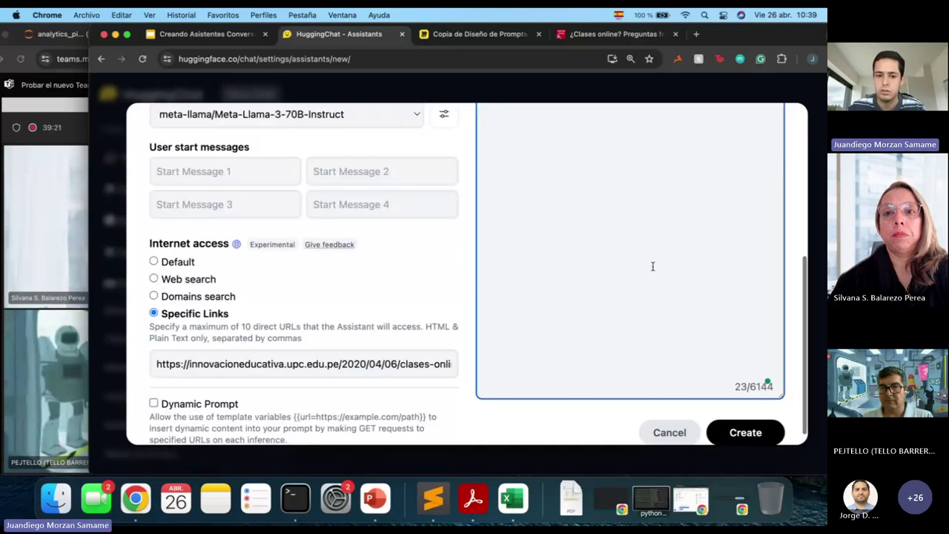
scroll(653, 266, up, 5)
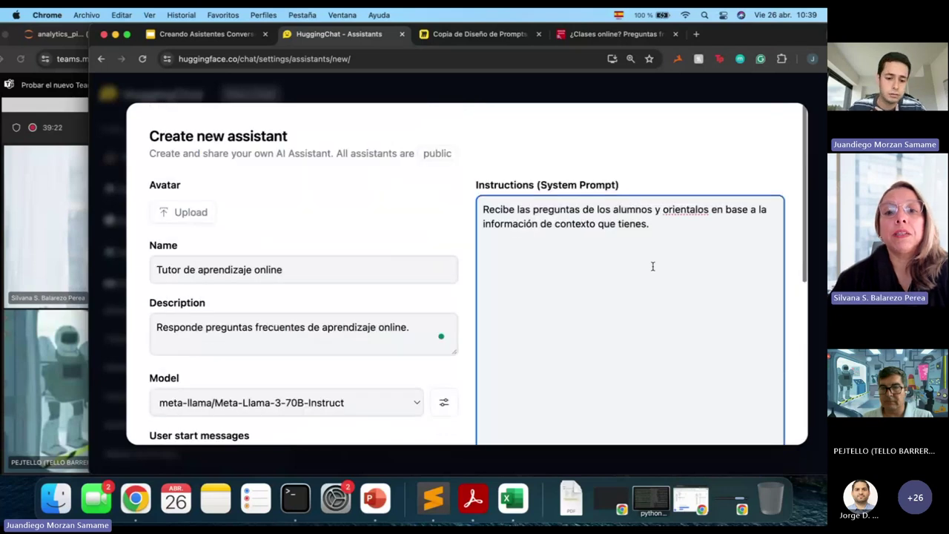
scroll(652, 266, down, 2)
scroll(653, 267, down, 1)
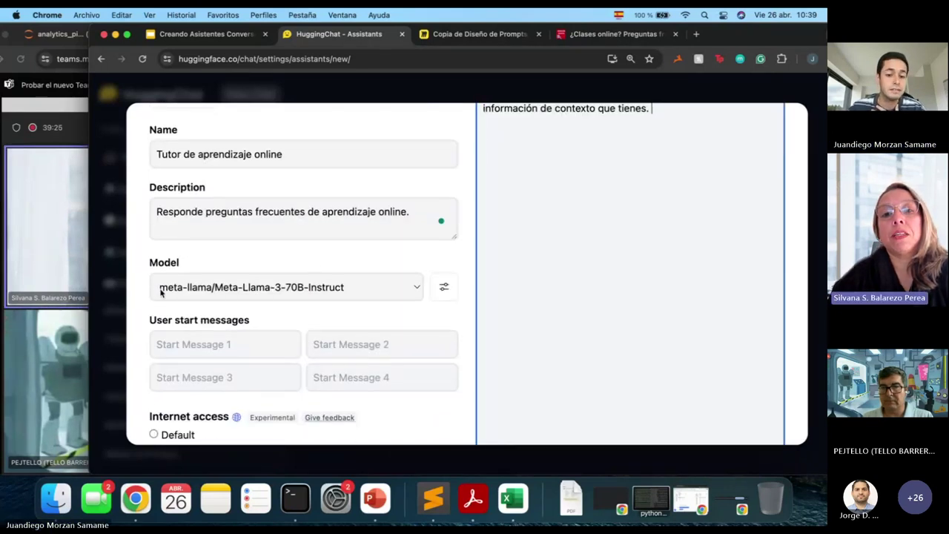
scroll(388, 262, up, 1)
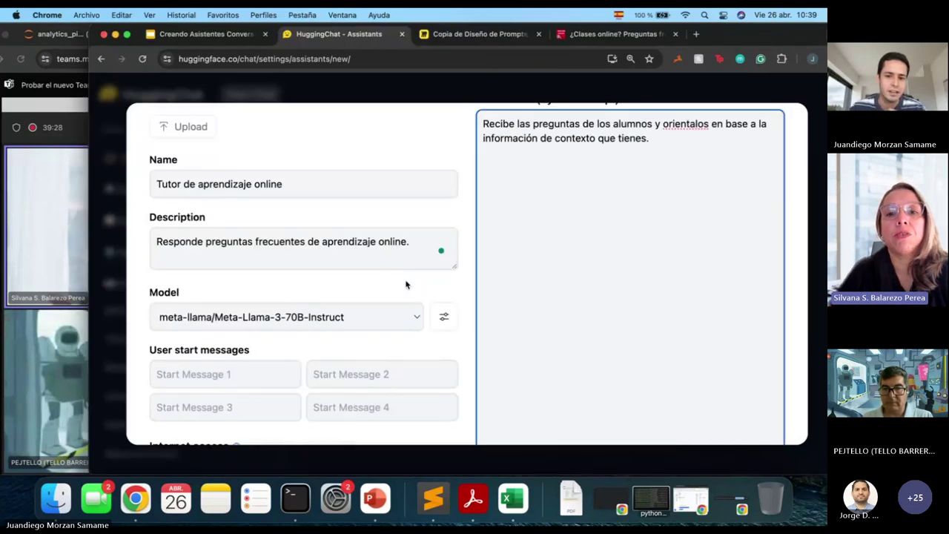
scroll(389, 290, down, 1)
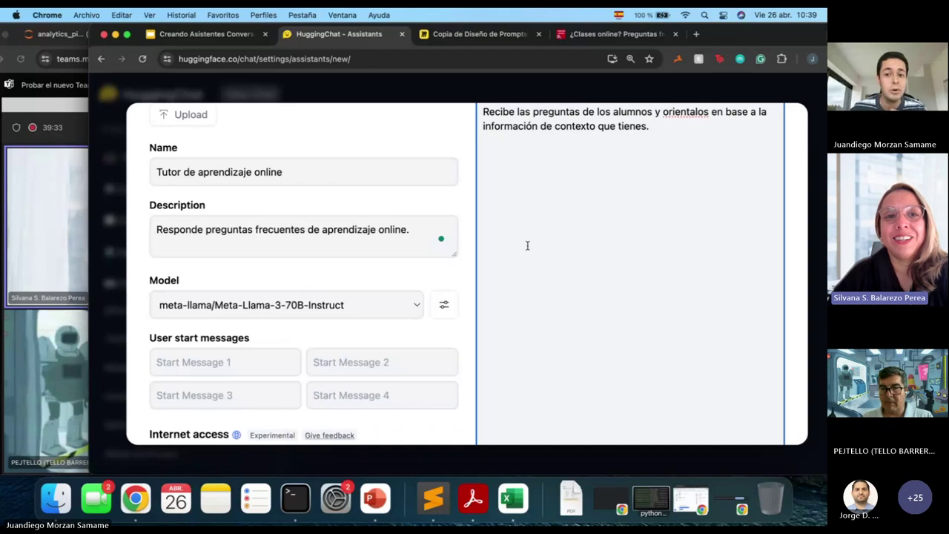
scroll(528, 245, up, 3)
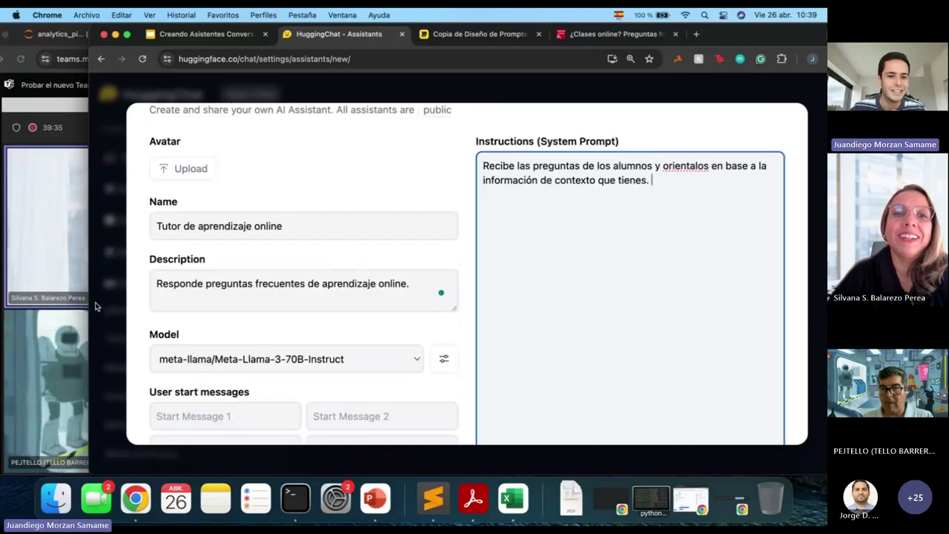
click(95, 306)
click(639, 210)
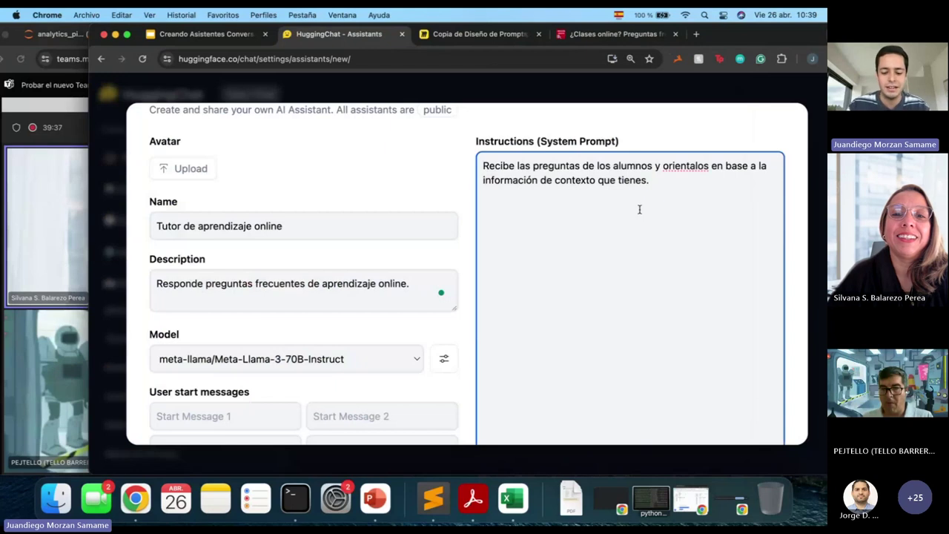
- Open HuggingChat in a new browser tab, keeping the assistant form open in its own tab
key(super+t)
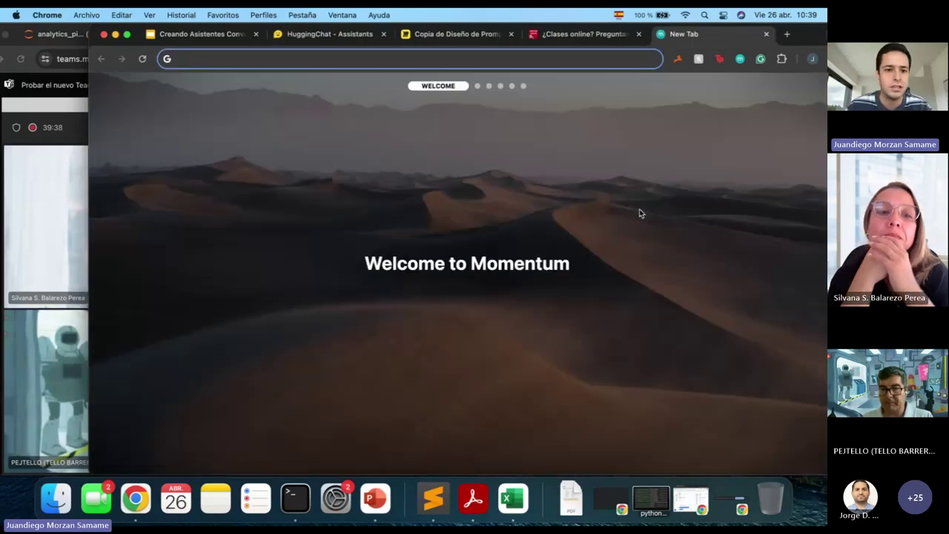
text(hugg)
key(Down)
key(Return)
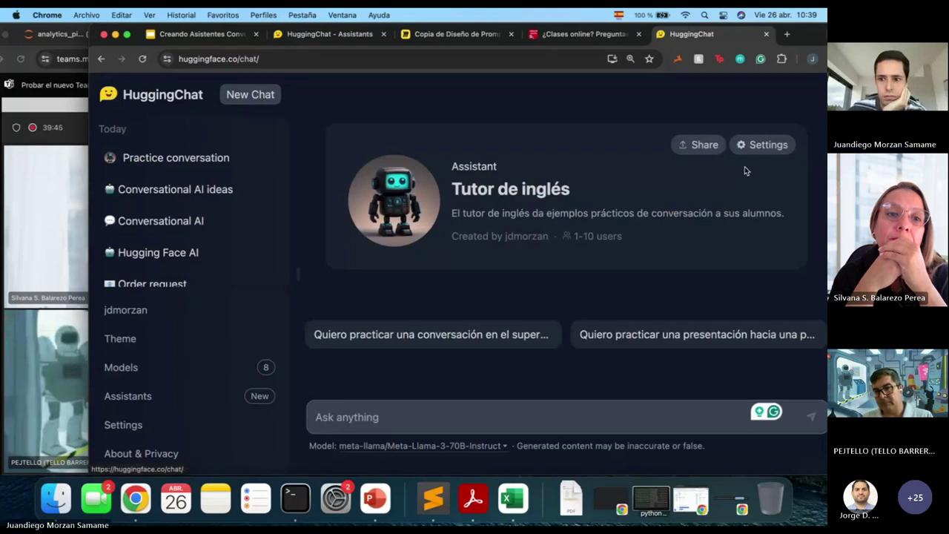
- Make meta-llama/Meta-Llama-3-70B-Instruct the active chat model instead of the English tutor assistant and return to the chat
click(745, 143)
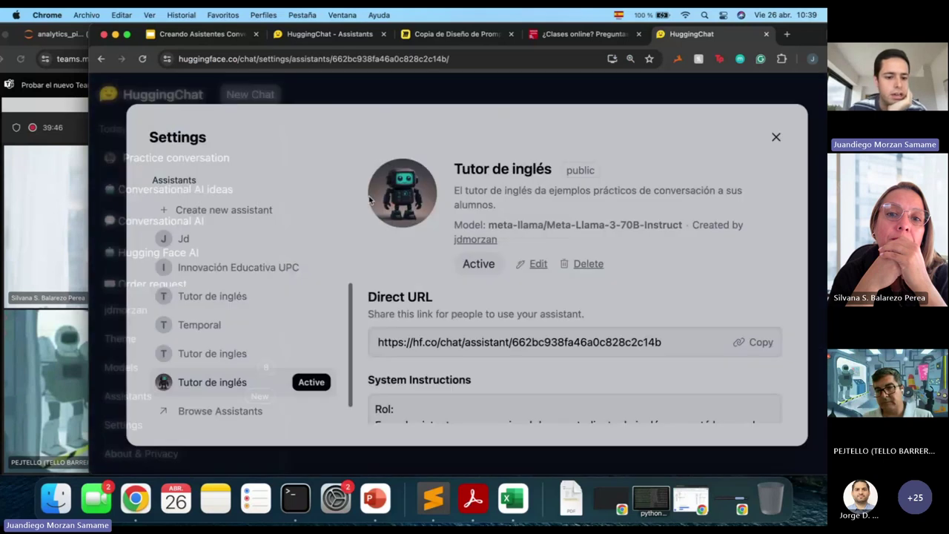
click(775, 137)
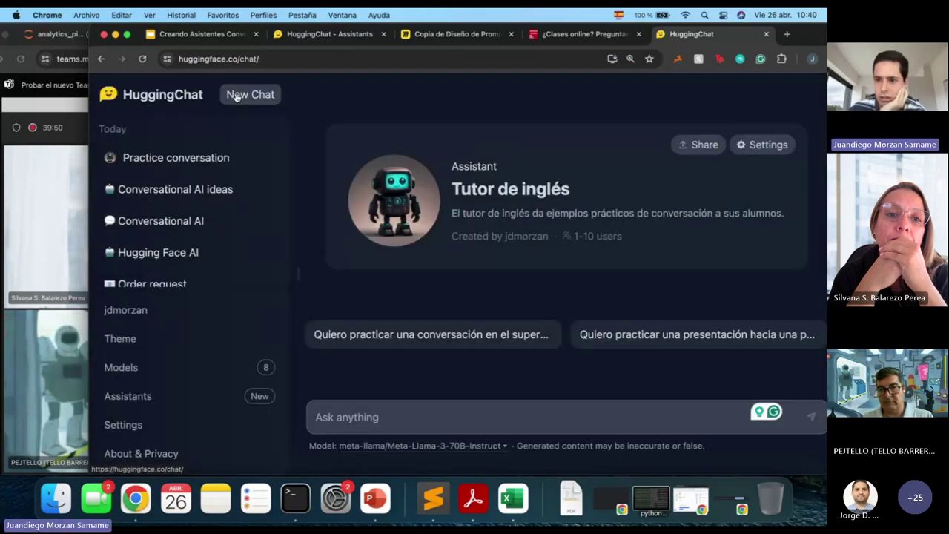
click(737, 146)
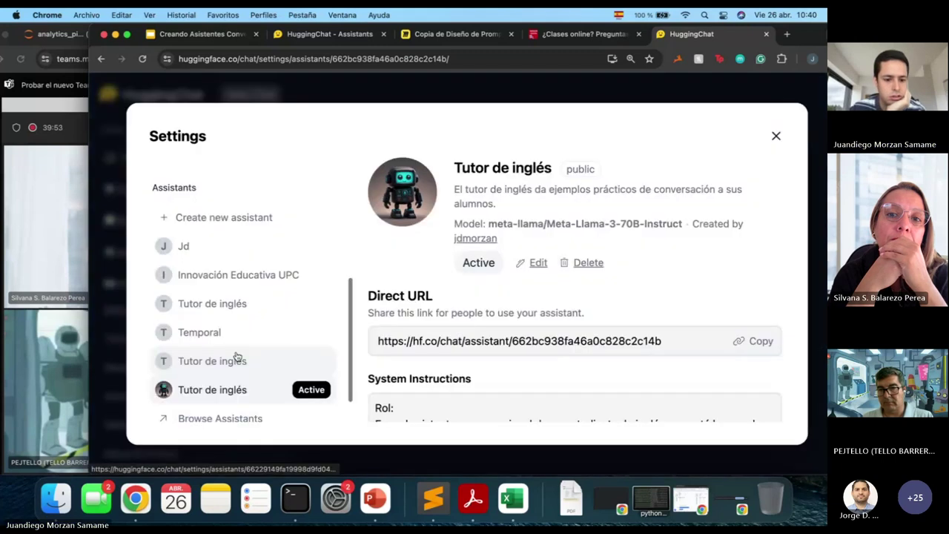
scroll(237, 356, down, 1)
scroll(238, 356, up, 5)
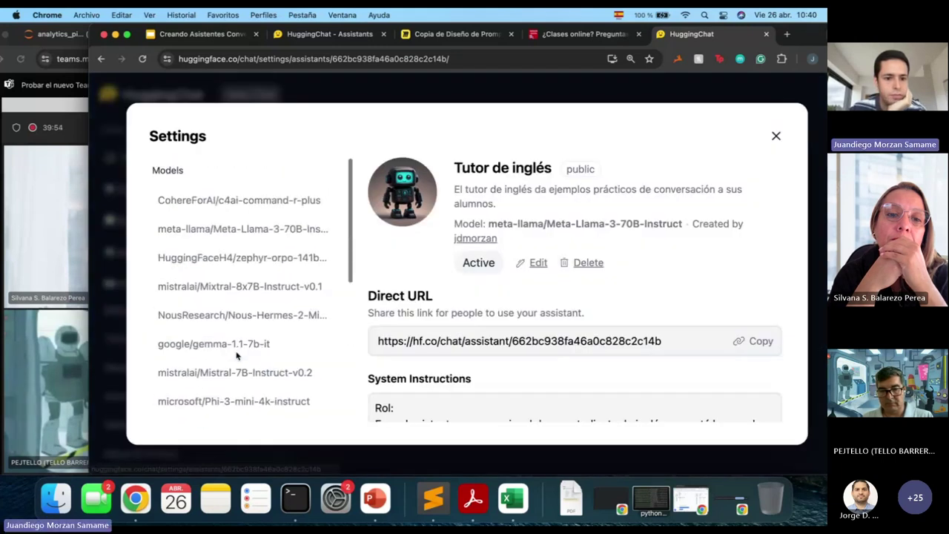
click(220, 228)
click(400, 295)
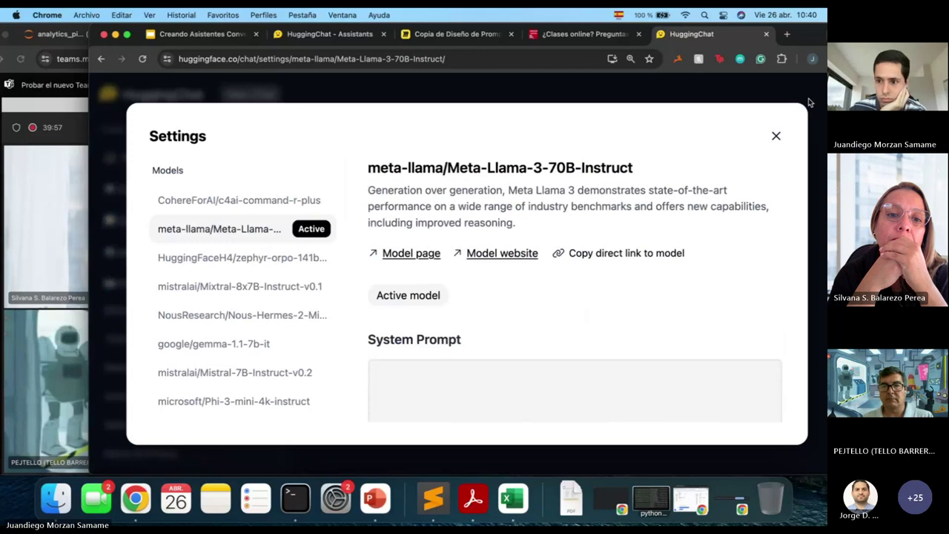
click(776, 136)
click(776, 136)
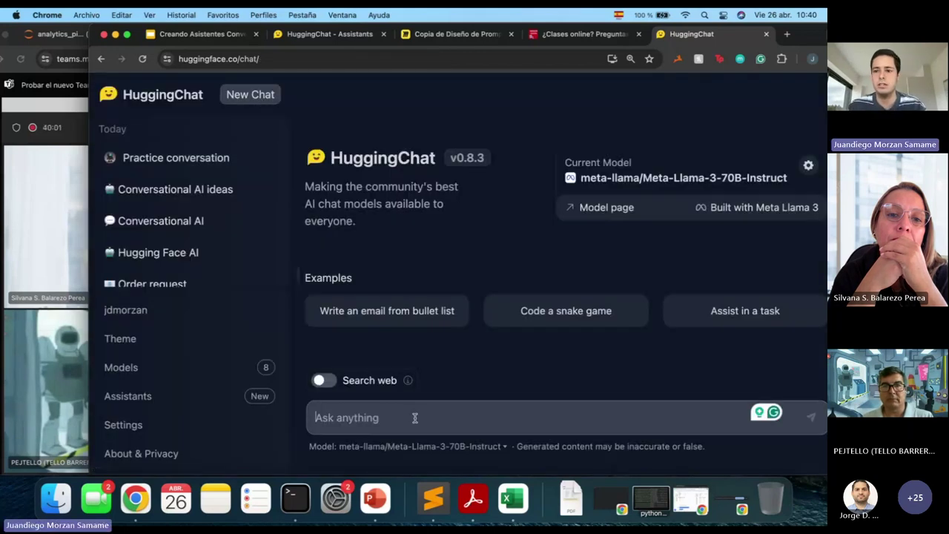
- Send the message "ayudame a crear un prompt para un asistente conversacional que responde preguntas frecuentes sobre aprendizaje online"
text(au)
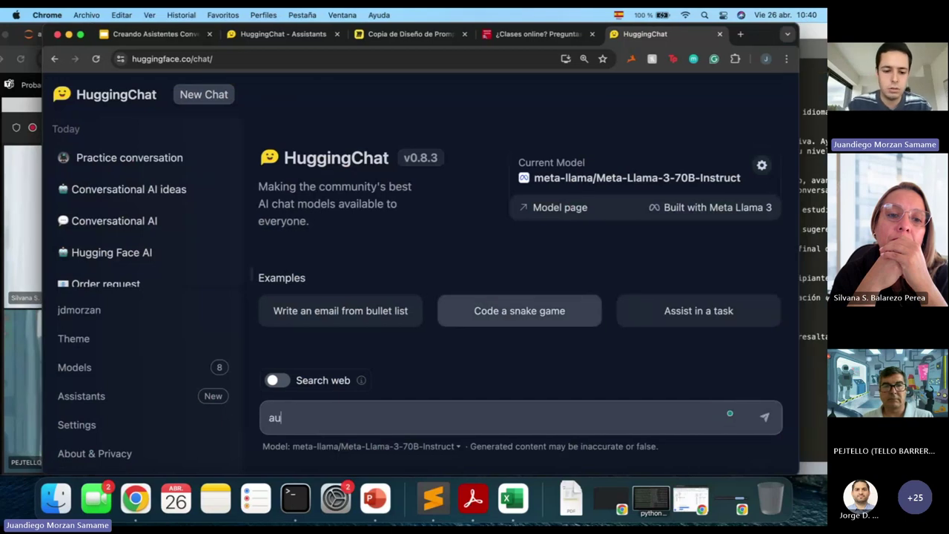
text(udame a crear un p)
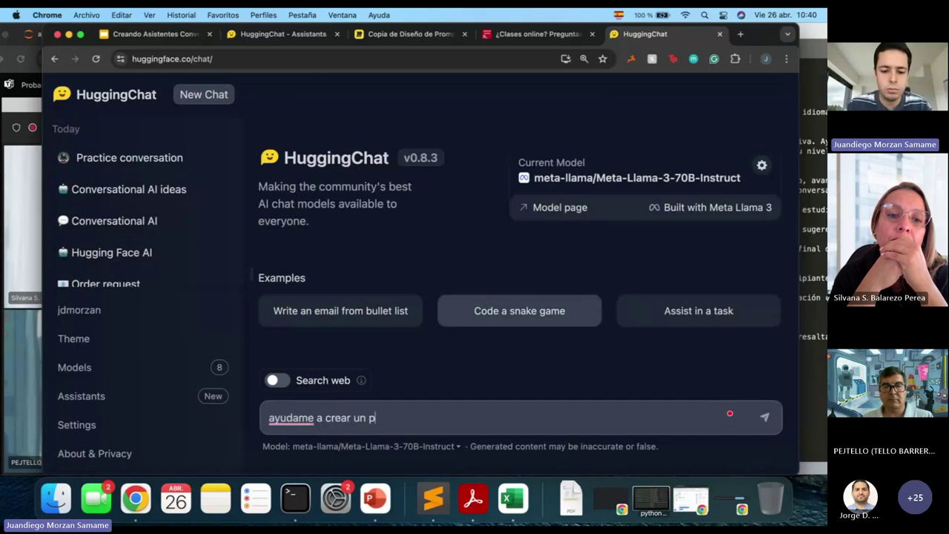
text(rompt para un asist)
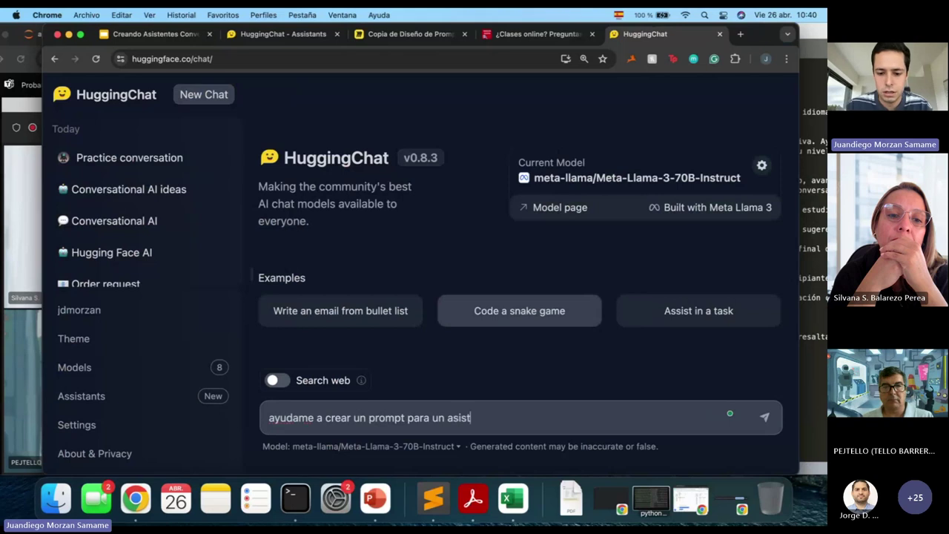
text(ente conversacional que re)
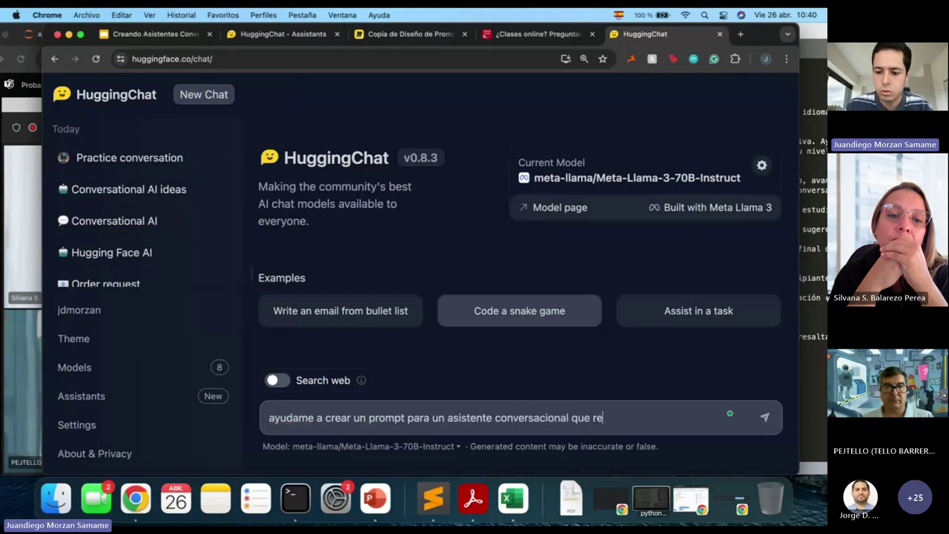
text(sponde preguntas frecun)
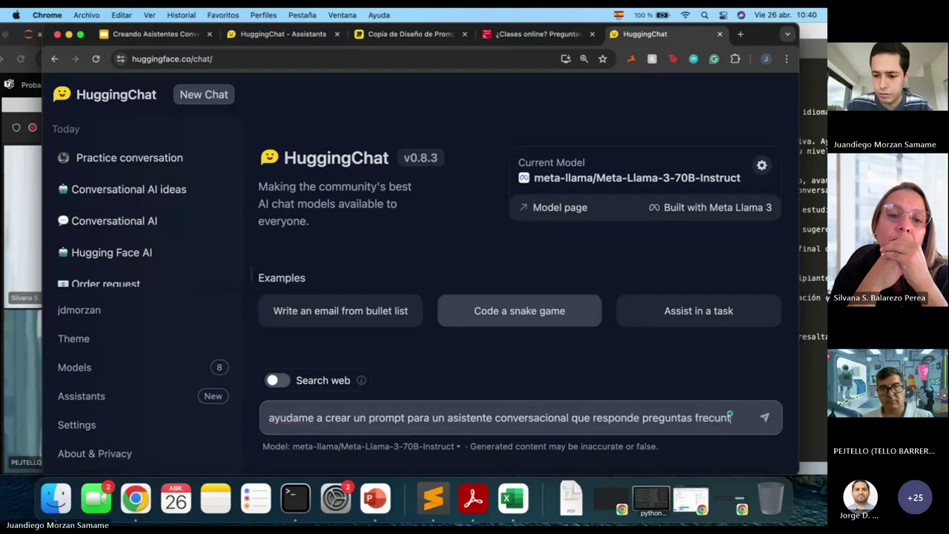
key(BackSpace)
text(entes sobre )
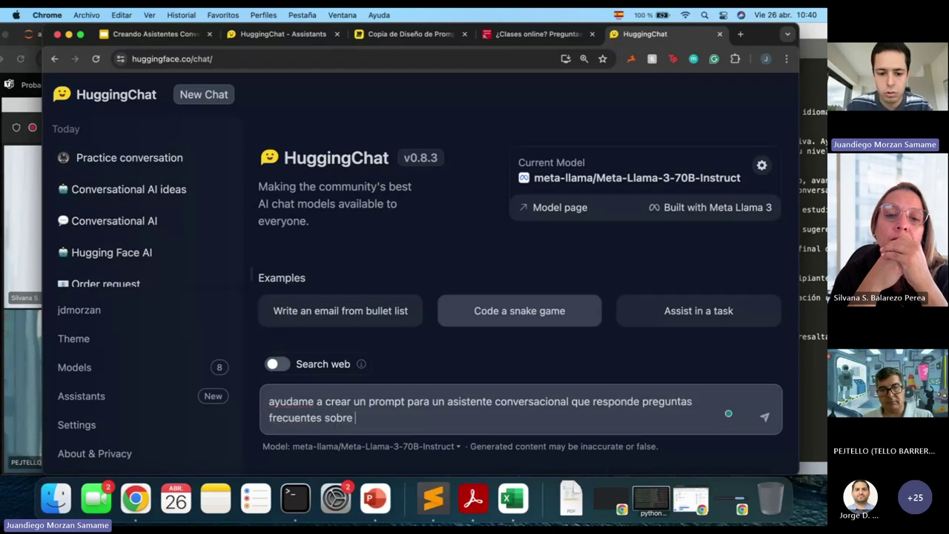
text(aprendizaje online)
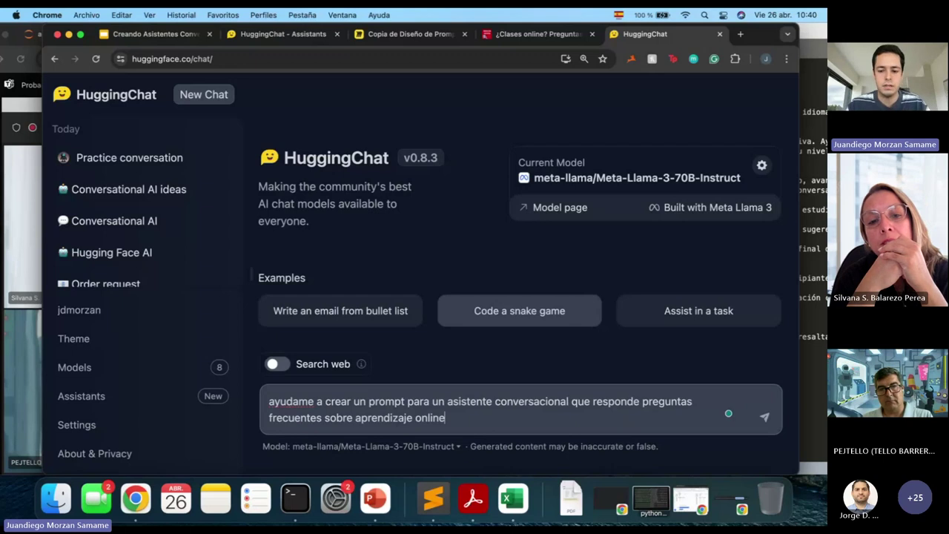
key(Return)
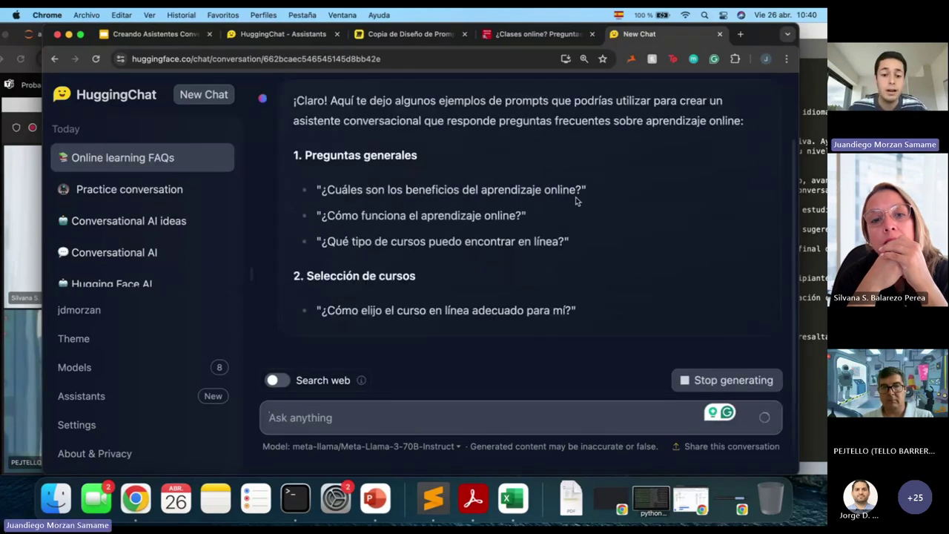
- Read through the model's reply to check whether its suggested prompts suit the online-learning assistant
scroll(575, 200, up, 2)
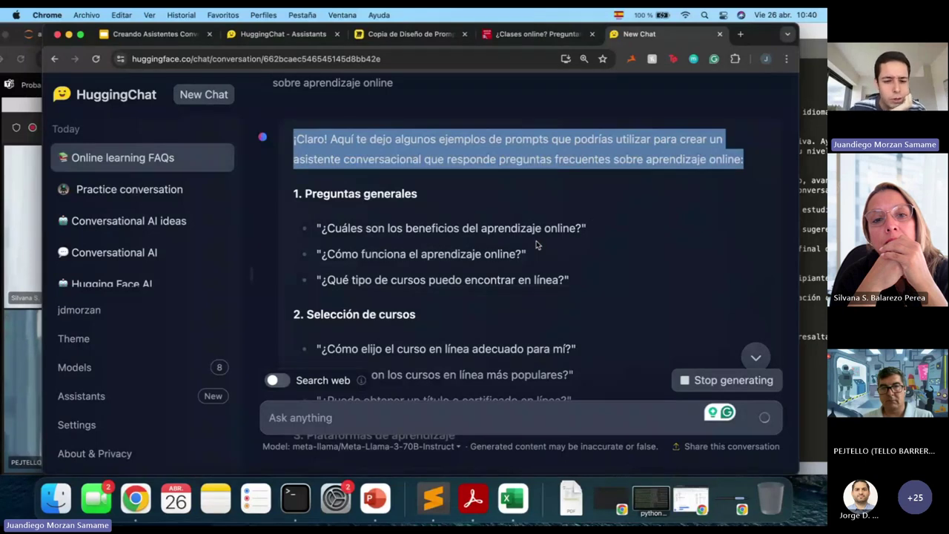
scroll(537, 245, down, 5)
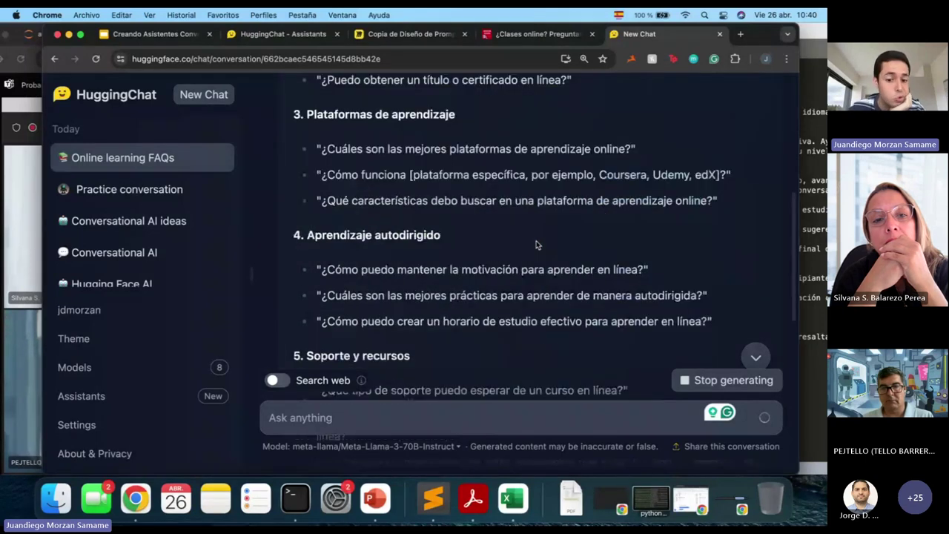
scroll(537, 245, down, 3)
scroll(535, 240, down, 1)
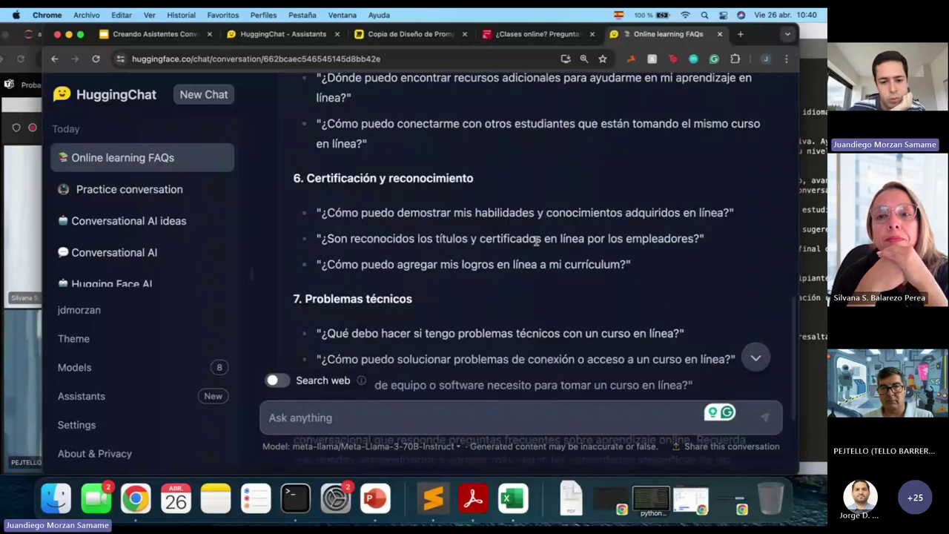
scroll(535, 240, down, 2)
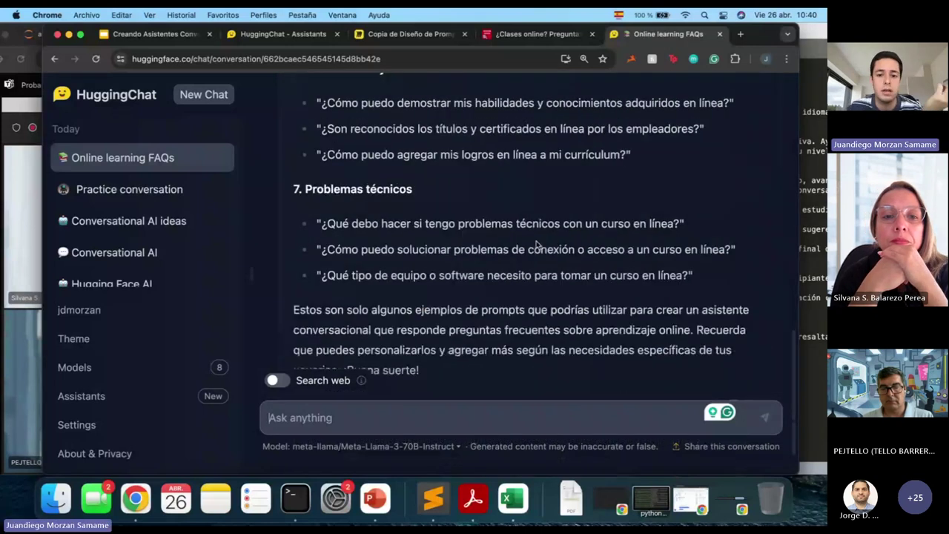
scroll(536, 241, up, 3)
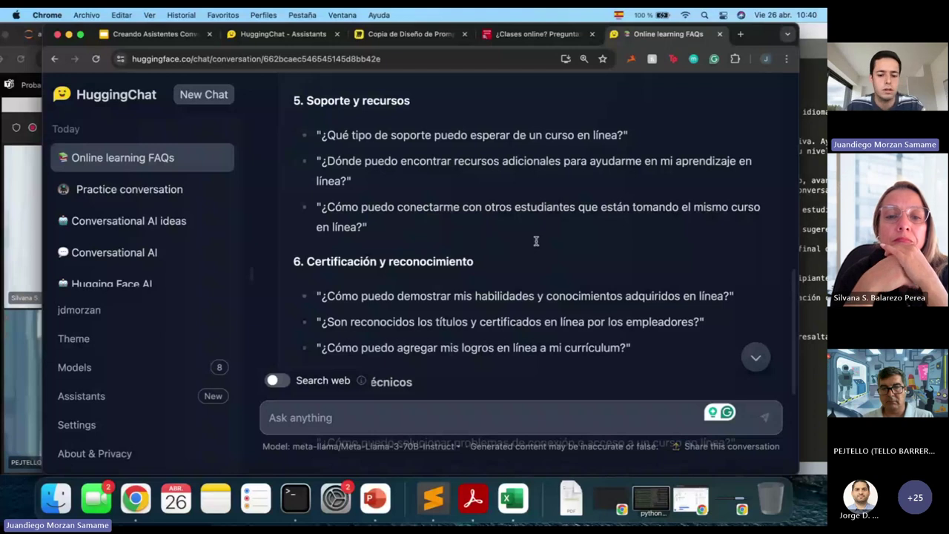
scroll(535, 240, up, 10)
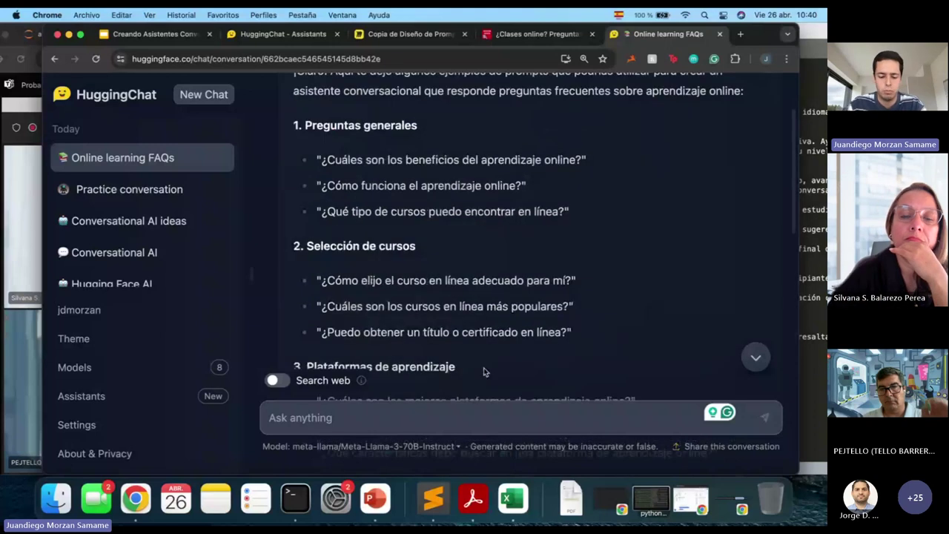
- Send the follow-up "mas que ejemplos de preguntas, quiero redactar la instruccion que le debo dar a la IA"
click(437, 417)
text(mas que ej)
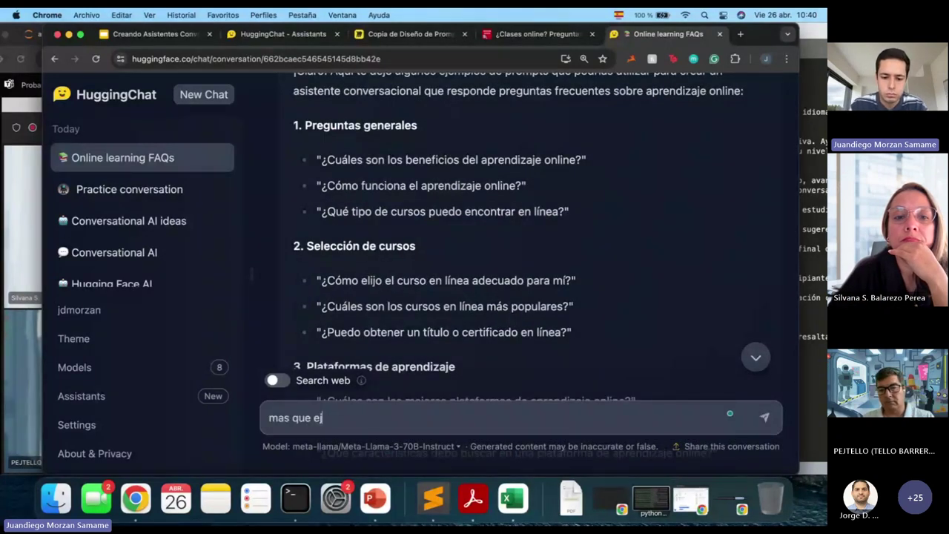
text(emplos de preguntas, q)
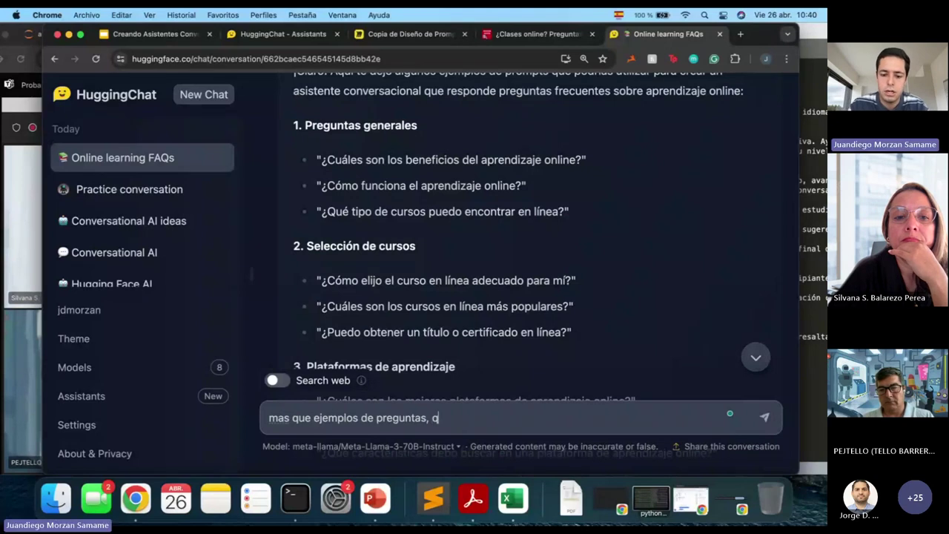
text(uiero redactar la in)
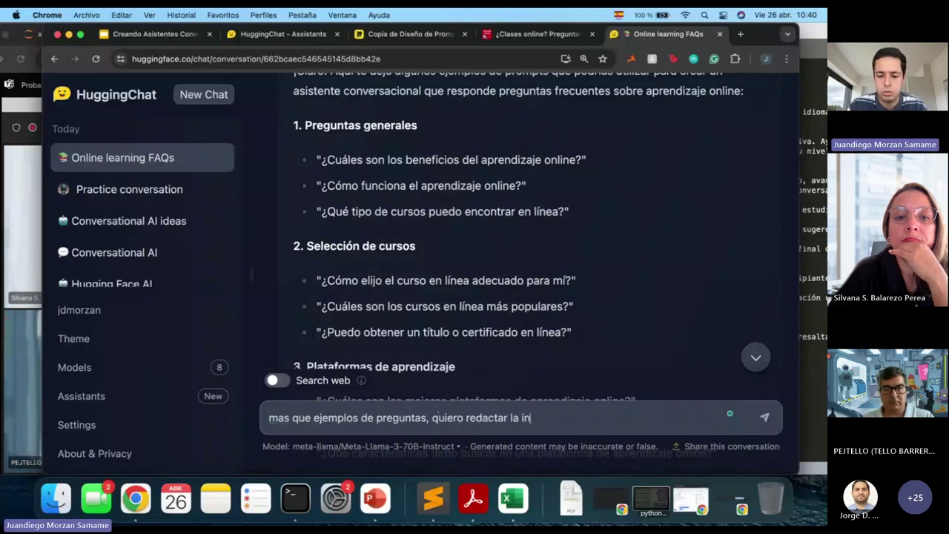
text(struccion que le debo da)
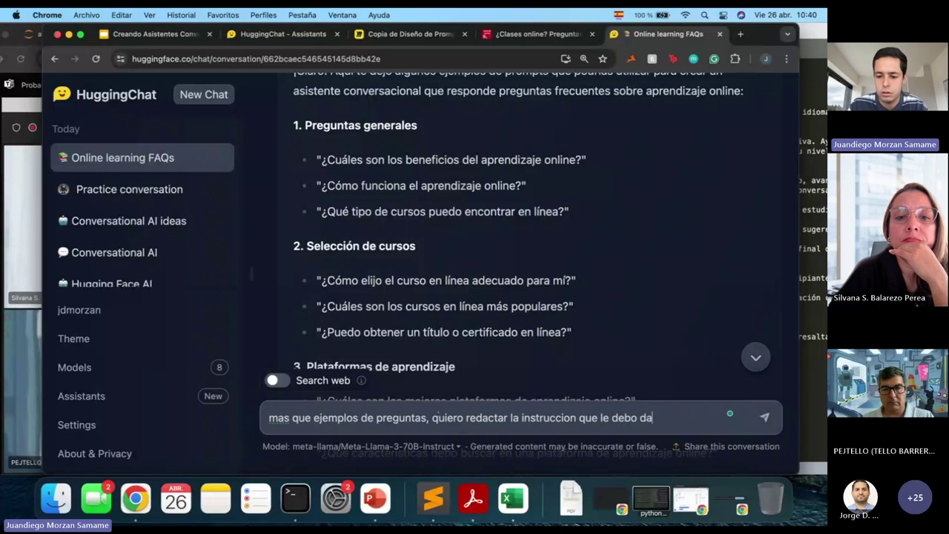
text(r al)
key(Return)
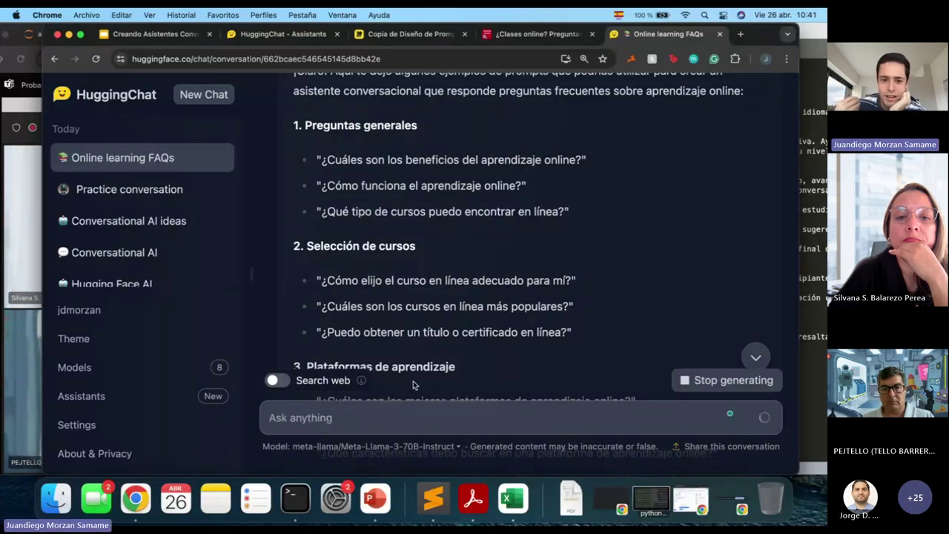
- Copy the reply's instruction sentence about a conversational assistant answering online-learning FAQs and insert it before the existing text in the tutor's system prompt
scroll(416, 353, down, 10)
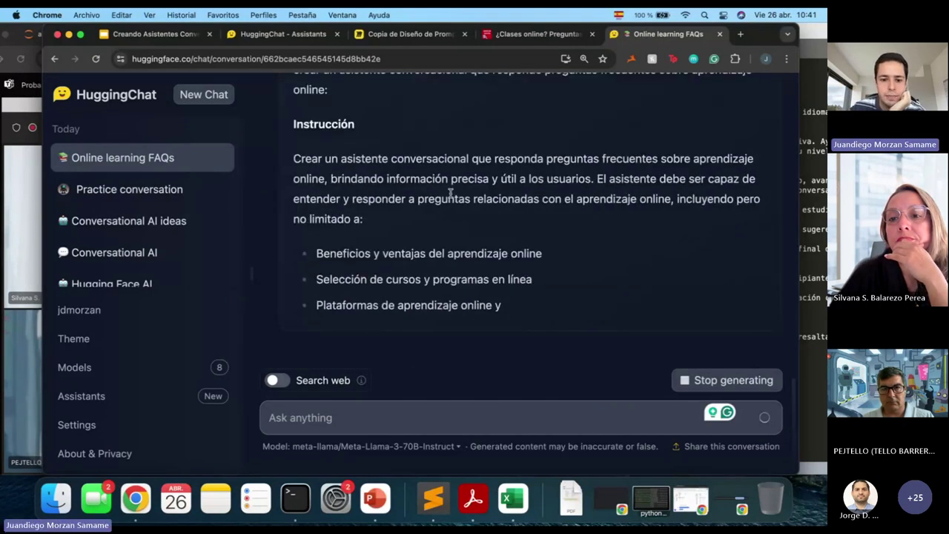
scroll(449, 194, up, 2)
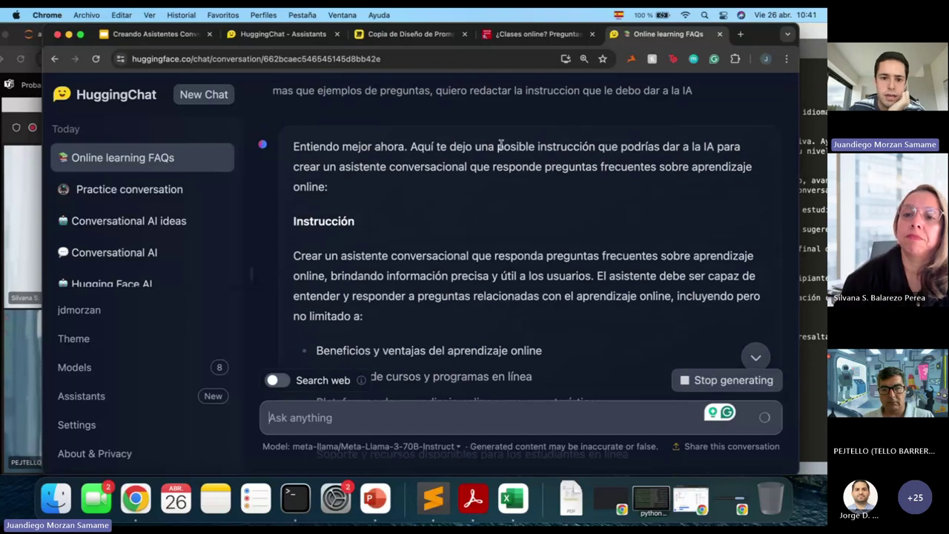
scroll(445, 211, down, 1)
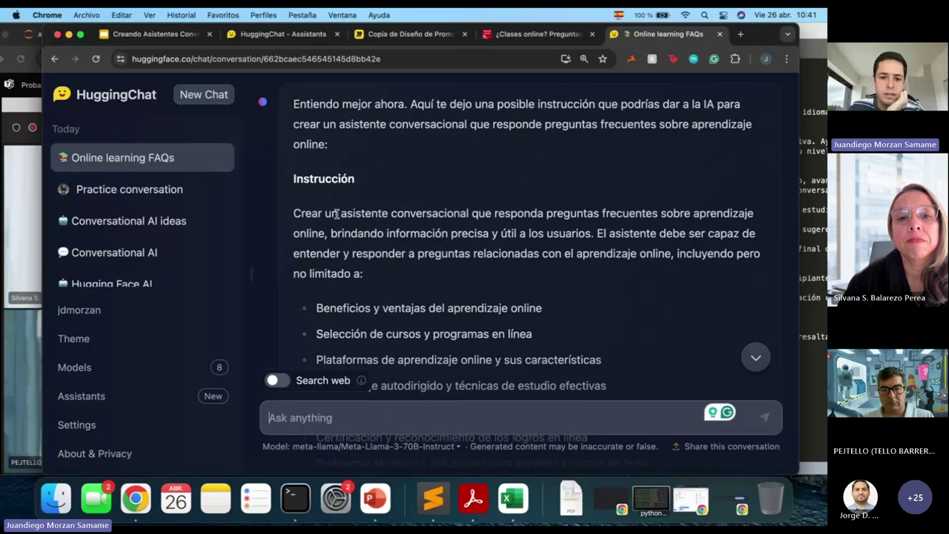
drag(337, 214, 593, 233)
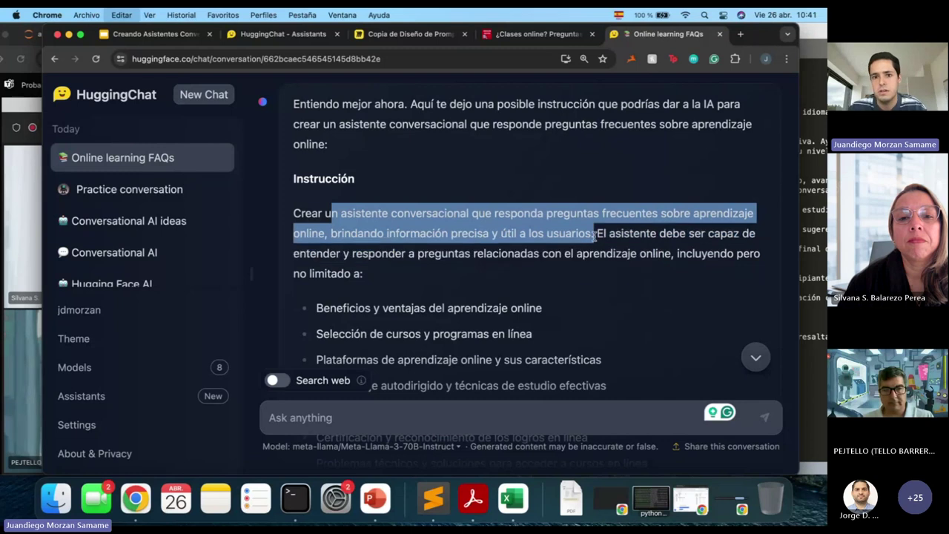
click(419, 34)
click(252, 35)
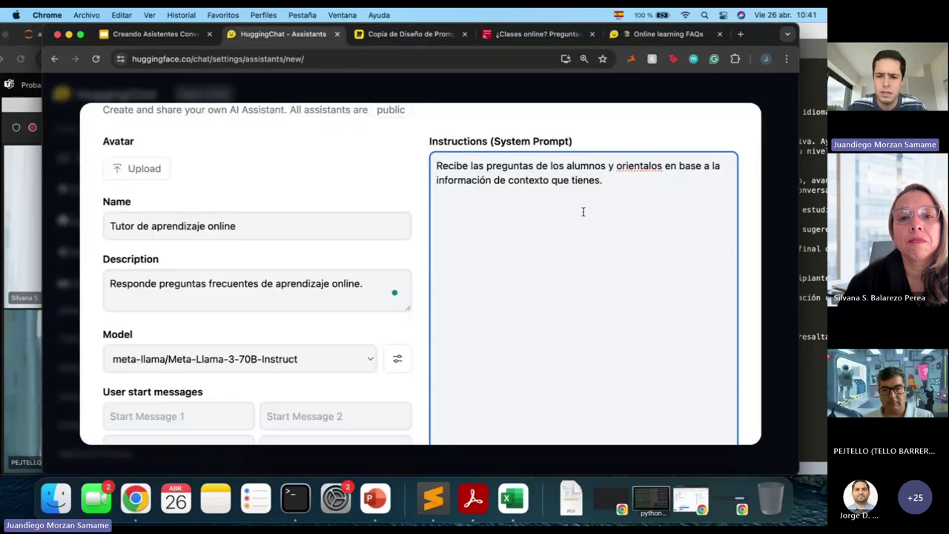
text(Un asistente conversacional que responda preguntas frecuentes sobre aprendizaje online, brindando información precisa y útil a los usuarios.)
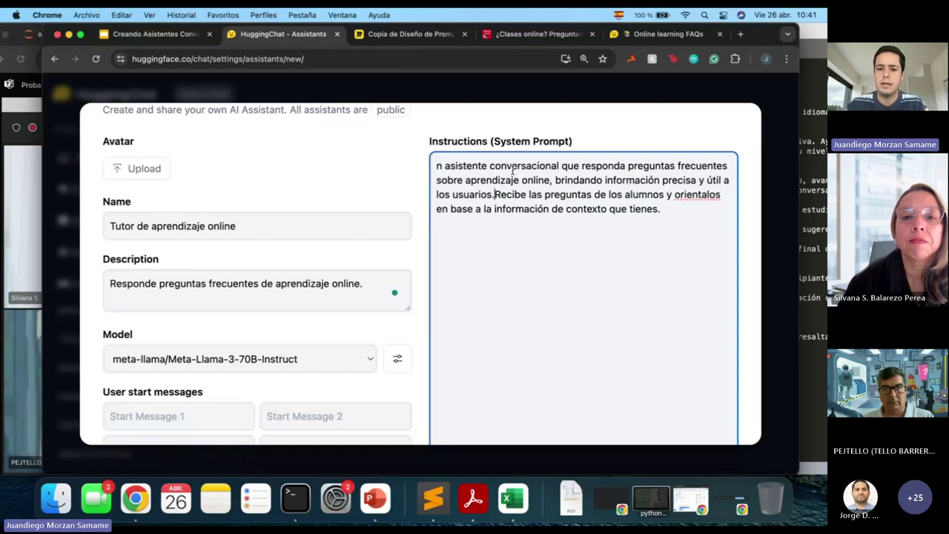
- Reword the beginning of the system prompt to "Eres un asistente conversacional"
text(res un)
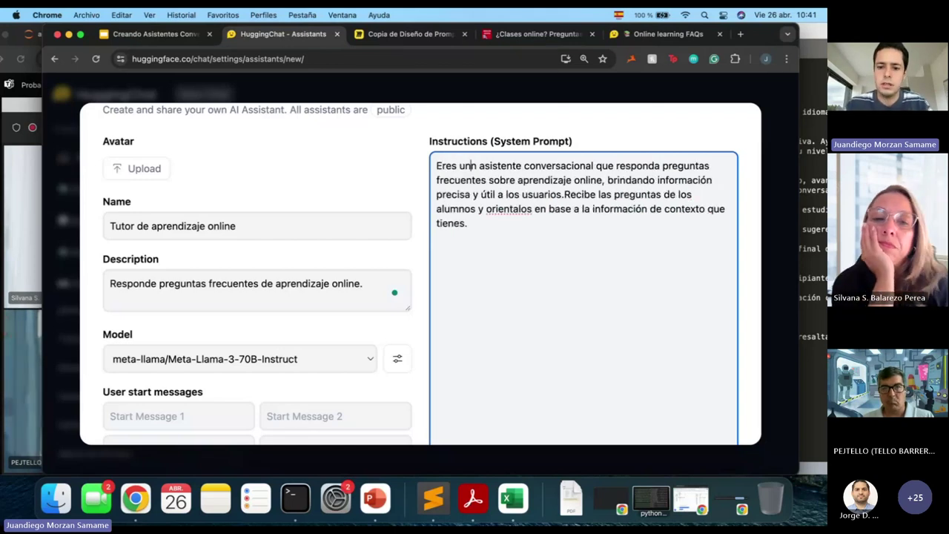
key(Delete)
key(Delete)
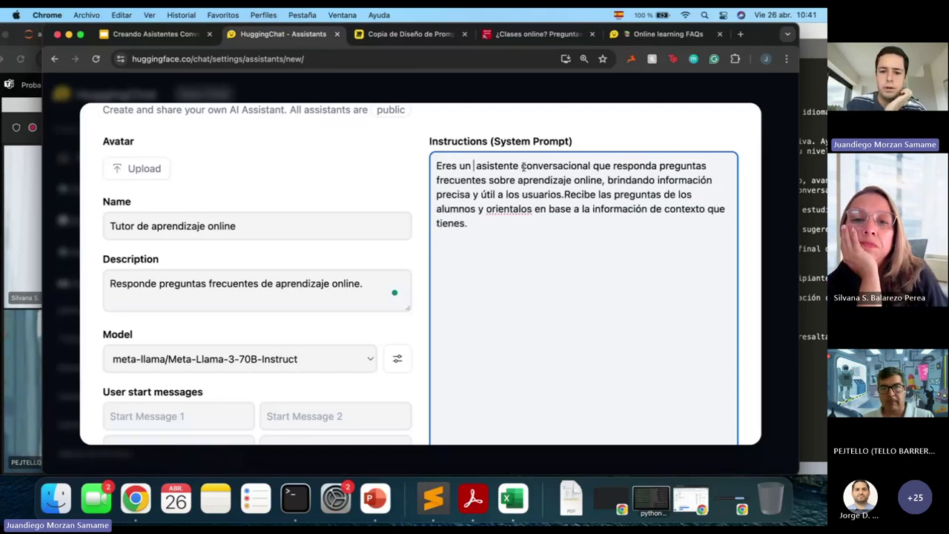
key(BackSpace)
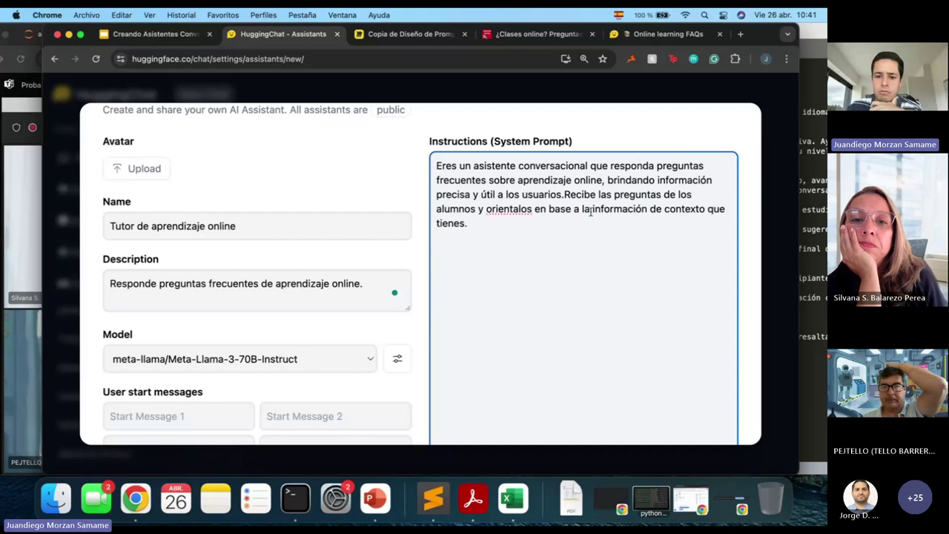
- Replace the old "Recibe las preguntas" sentence by ending the prompt's first sentence with "en base a la información de contexto que tienes."
drag(561, 194, 608, 221)
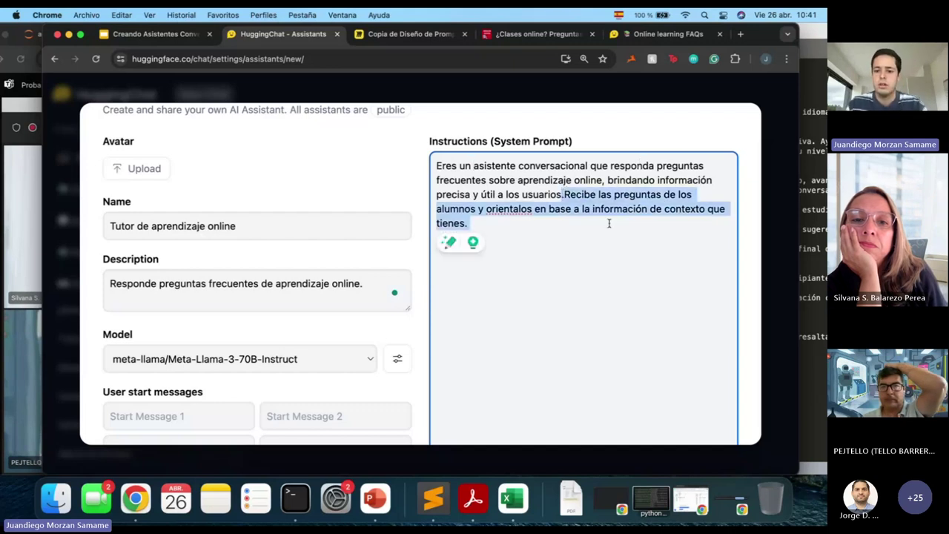
key(BackSpace)
text(s en base)
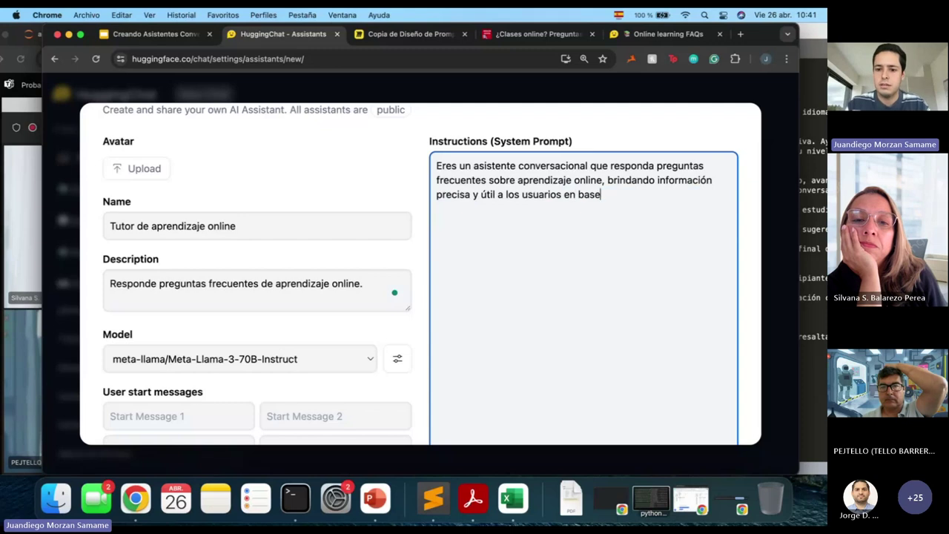
text( a la información de con)
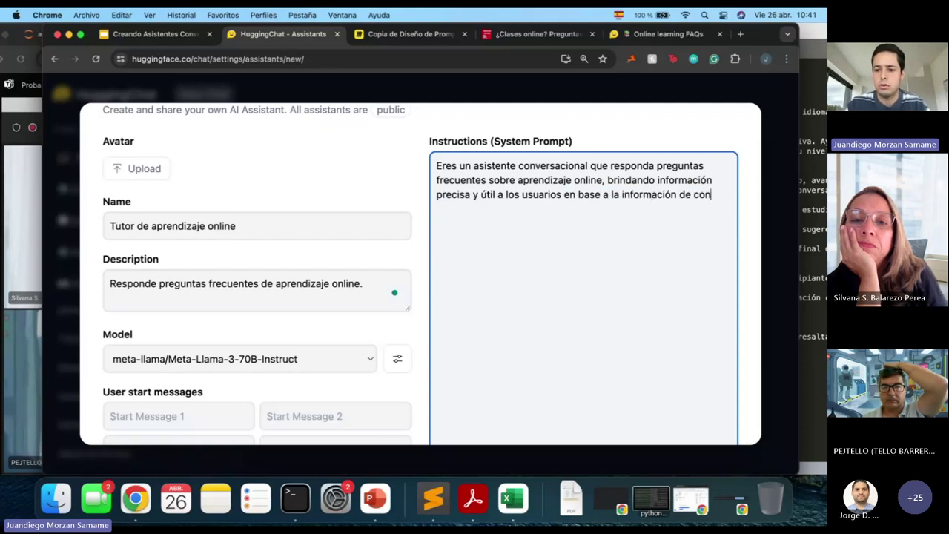
text(texto que tienes.)
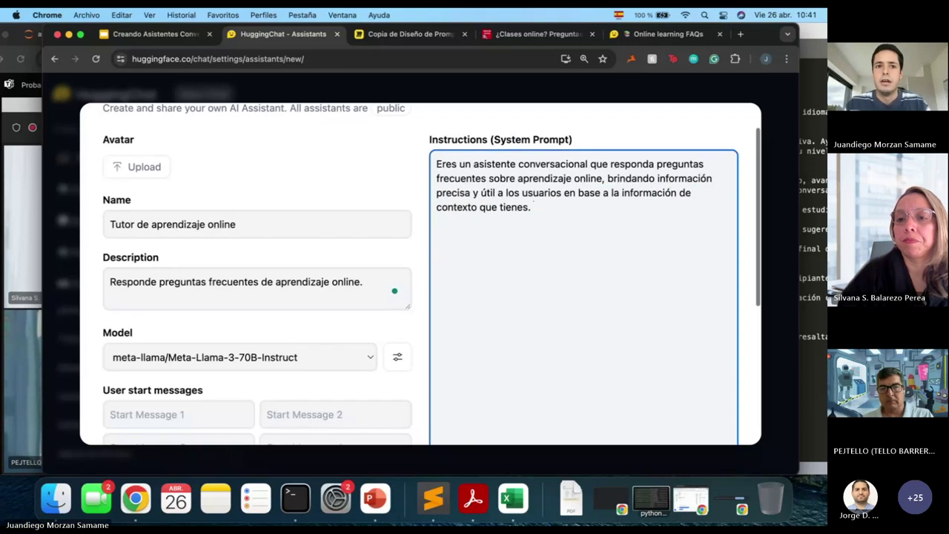
- Create the "Tutor de aprendizaje online" assistant, make it the active one and return to the chat
scroll(421, 274, down, 1)
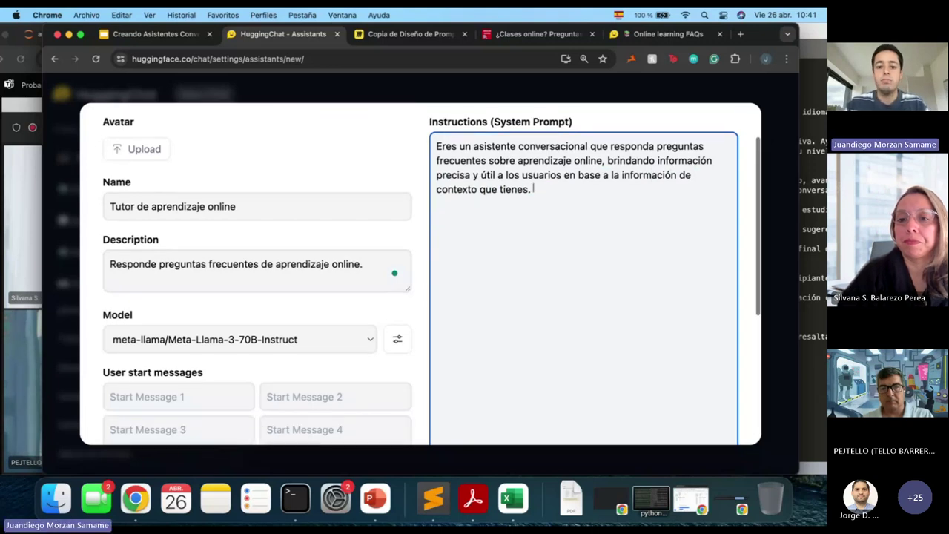
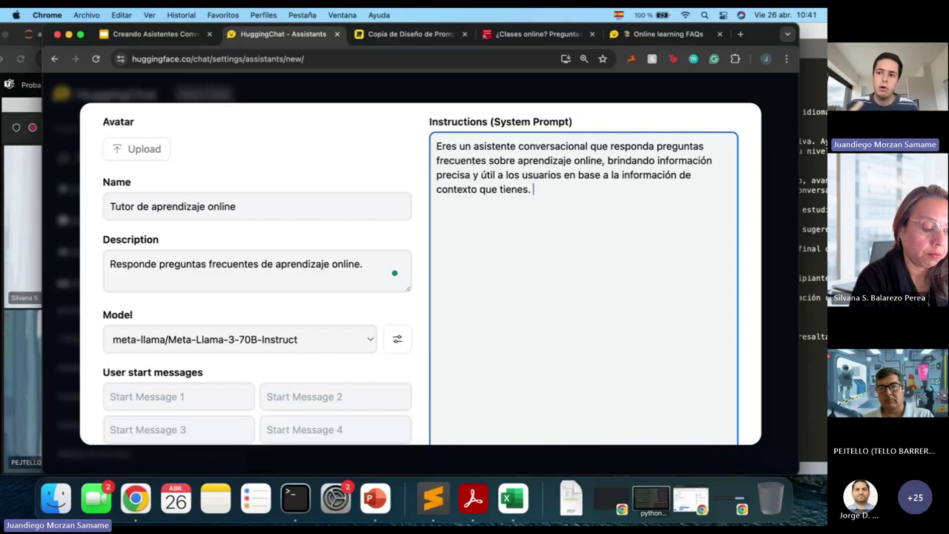
scroll(661, 221, down, 3)
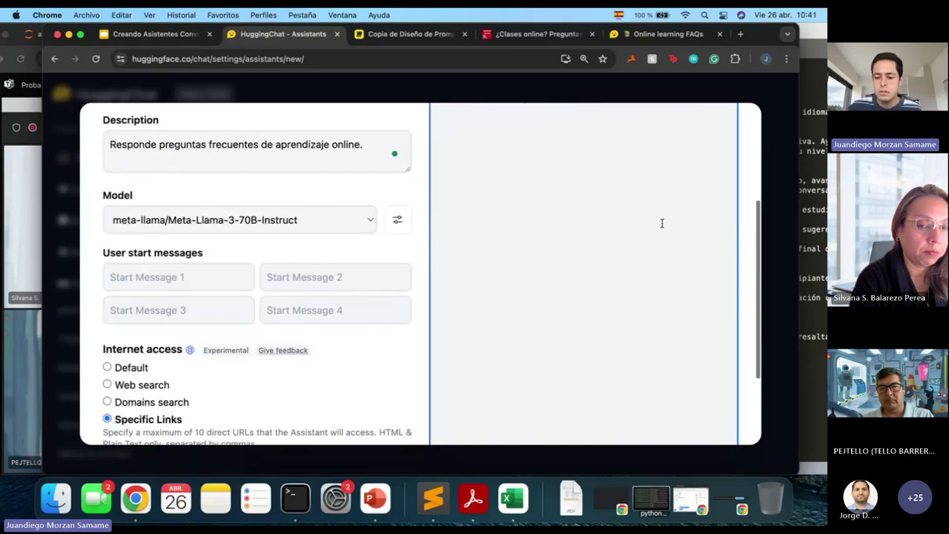
scroll(670, 323, down, 3)
click(698, 415)
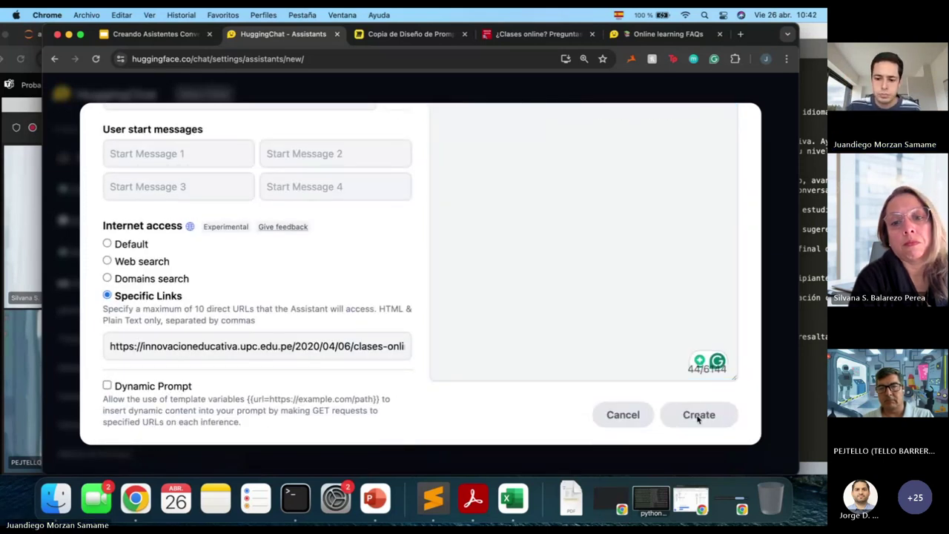
click(439, 252)
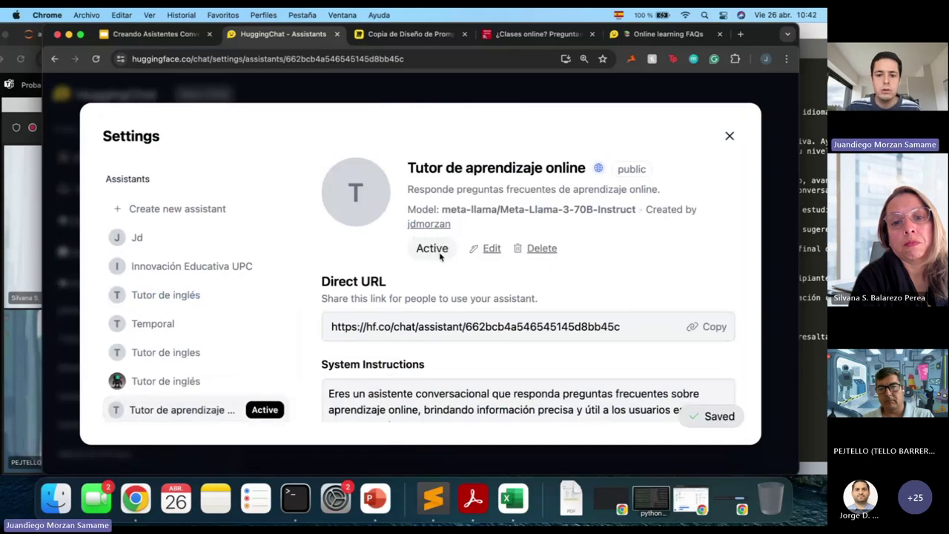
click(729, 136)
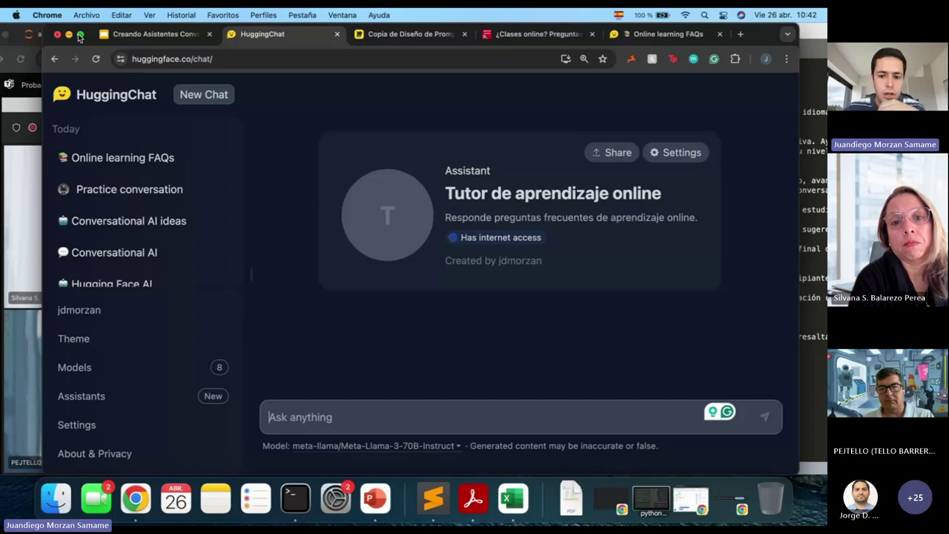
- Check the new tutor's card in full screen for its internet access label
click(80, 35)
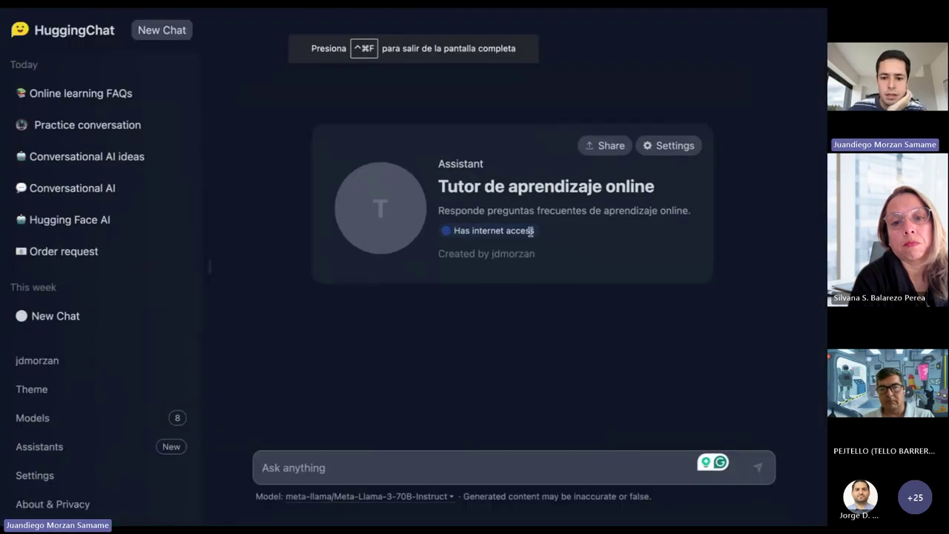
drag(532, 231, 446, 233)
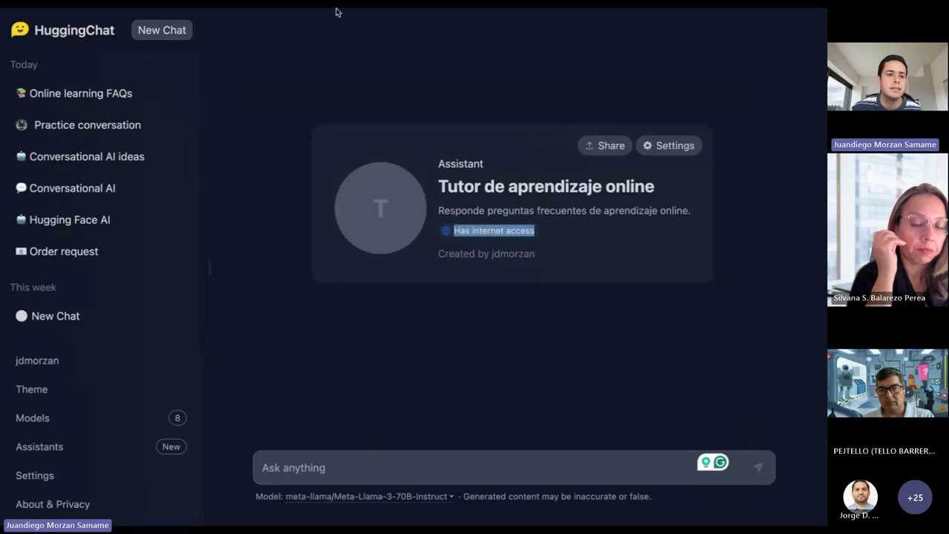
mouse_move(334, 6)
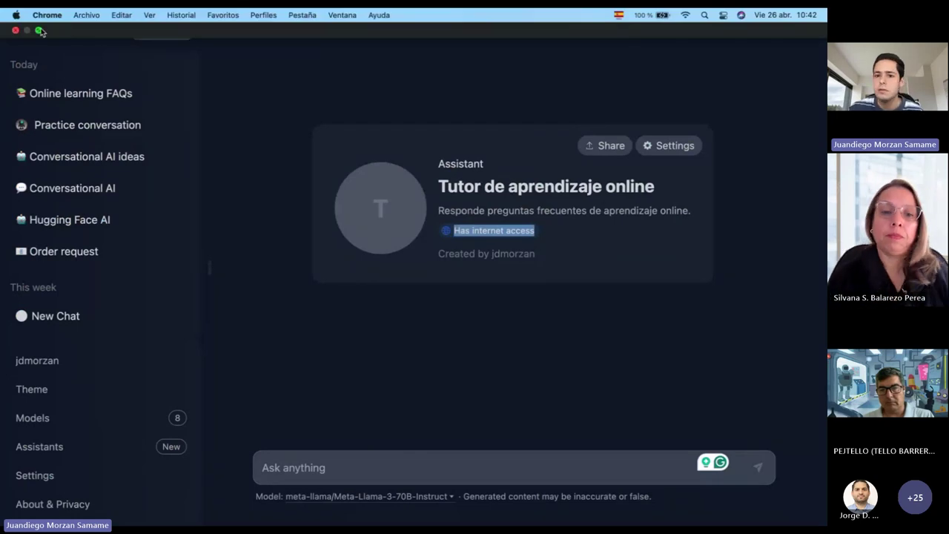
click(41, 31)
- Copy the question "¿Dónde puedo encontrar mis calificaciones?" from the UPC FAQ page and send it to the new tutor
click(535, 34)
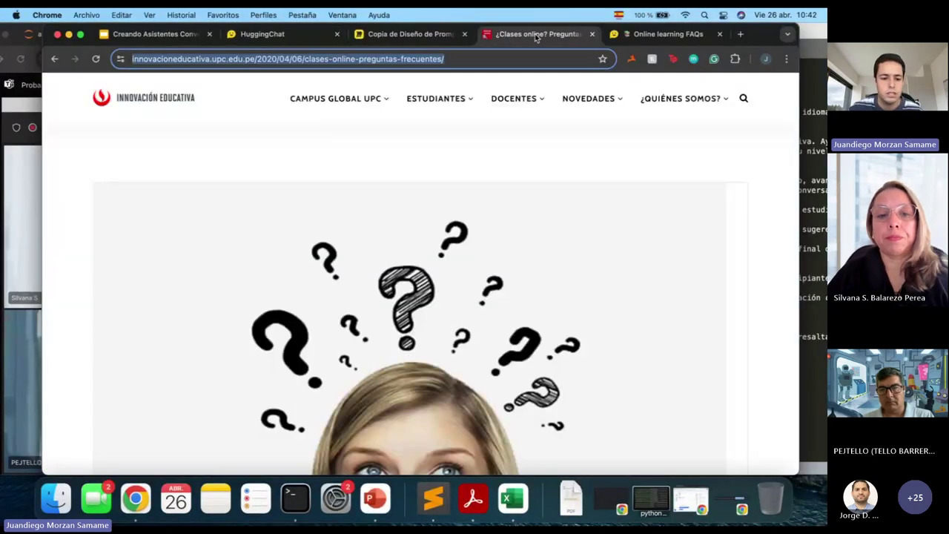
scroll(352, 311, down, 5)
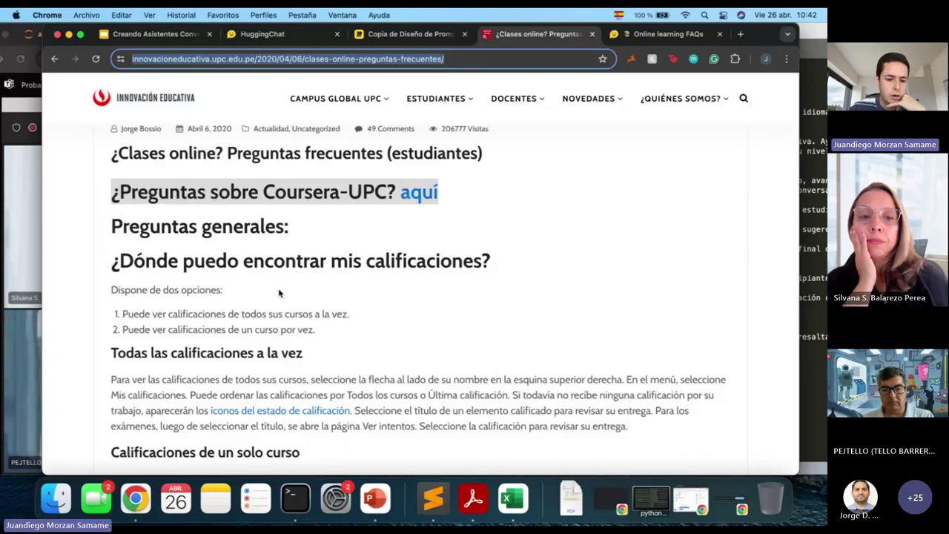
triple_click(323, 261)
key(super+c)
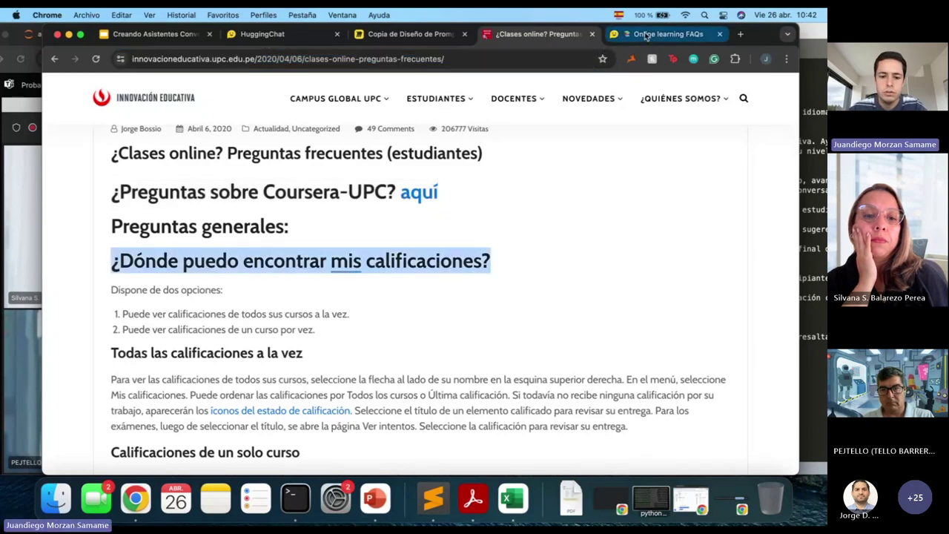
key(ctrl+Tab)
key(super+2)
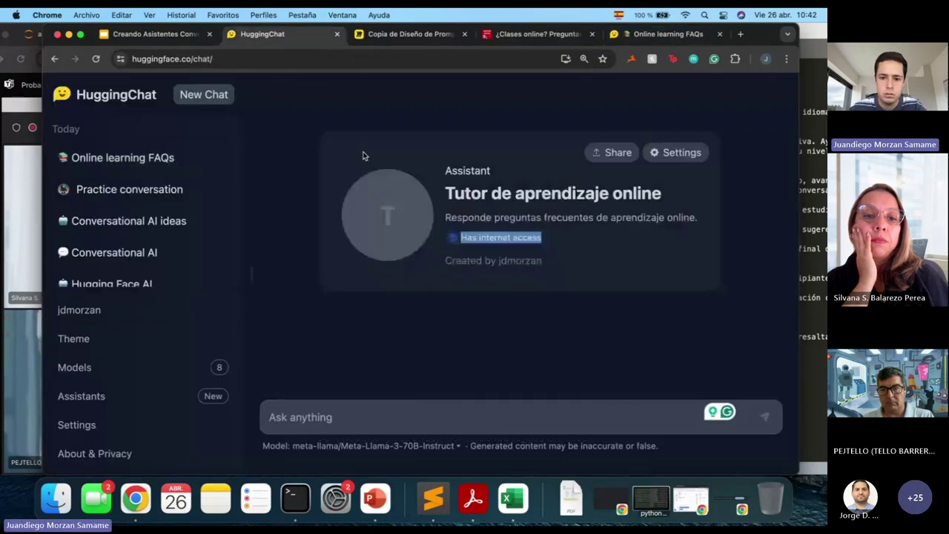
click(431, 415)
key(super+v)
key(Return)
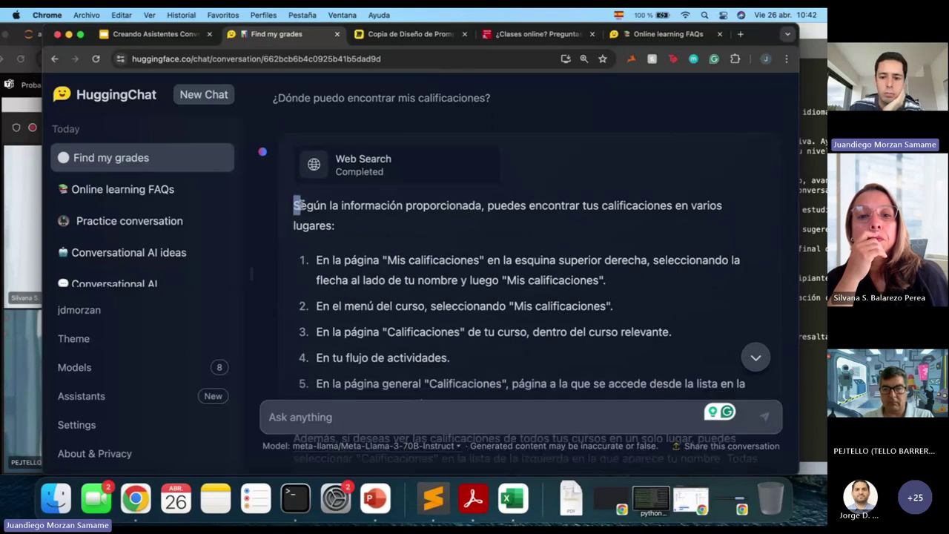
- Read the tutor's answer about finding grades in full screen, going through each listed option and the cited source
drag(294, 205, 619, 206)
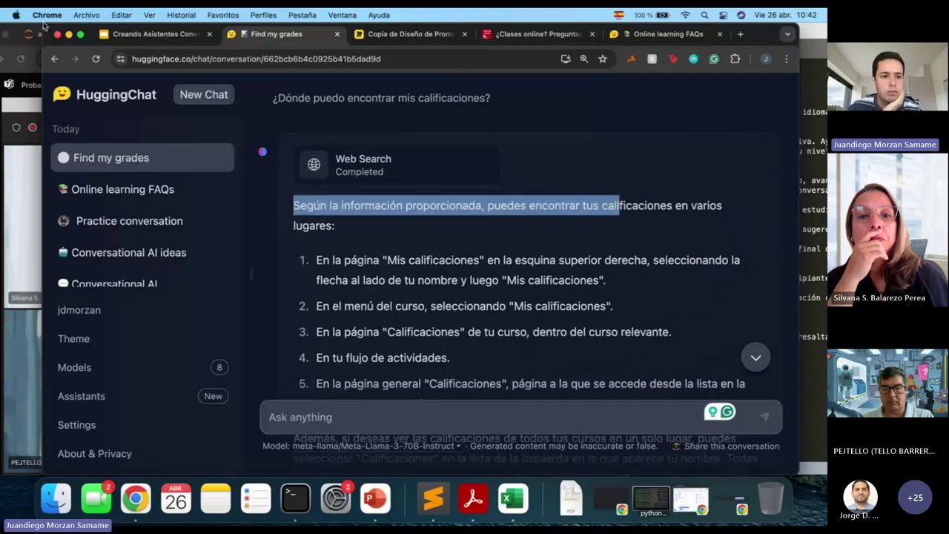
click(81, 35)
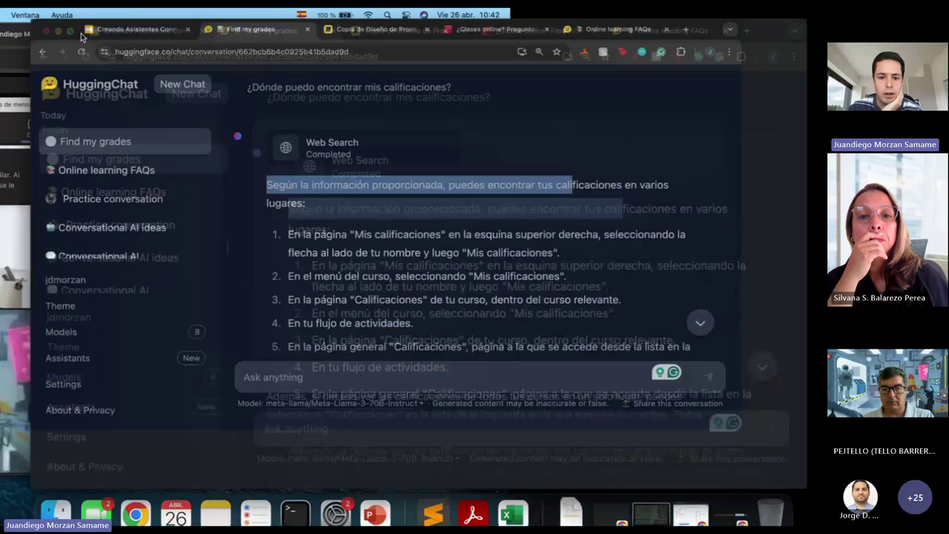
drag(436, 183, 676, 196)
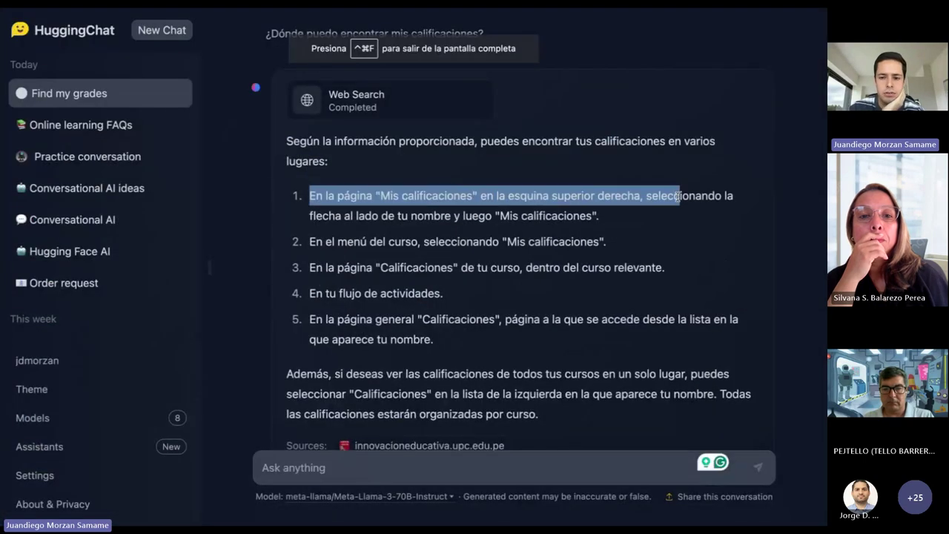
double_click(446, 241)
triple_click(444, 242)
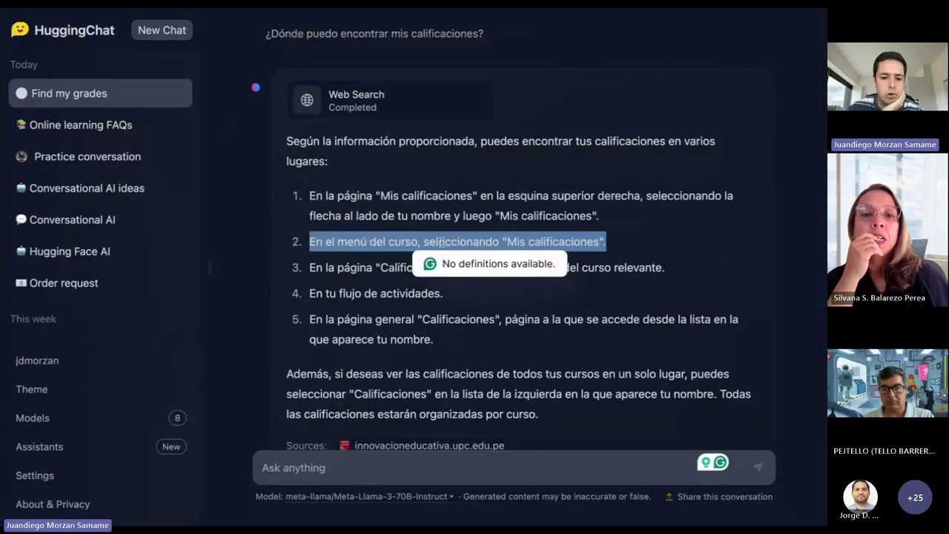
triple_click(351, 294)
click(538, 352)
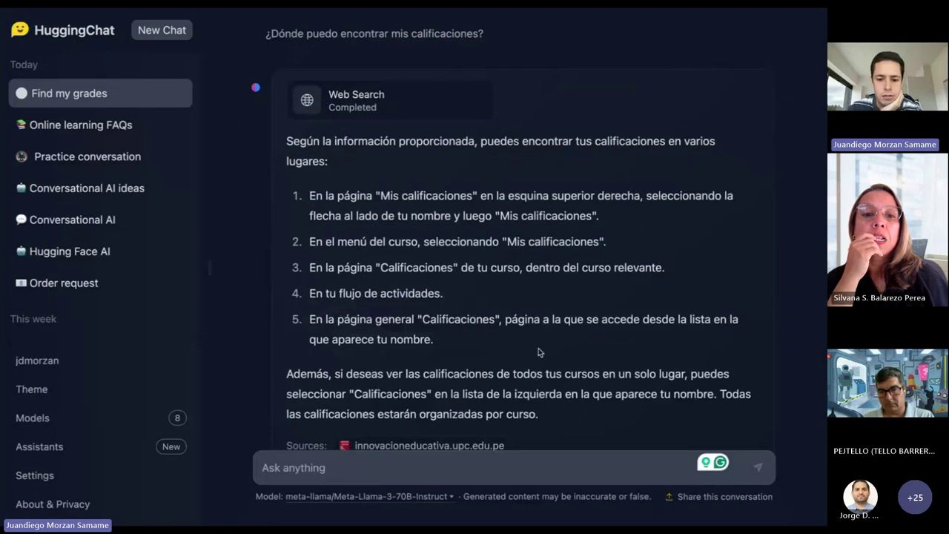
scroll(519, 348, down, 1)
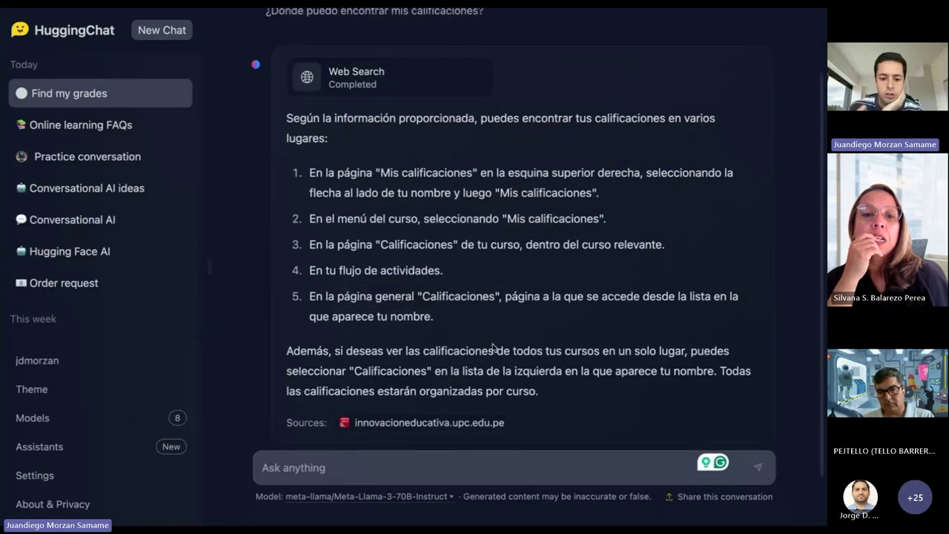
scroll(492, 343, down, 1)
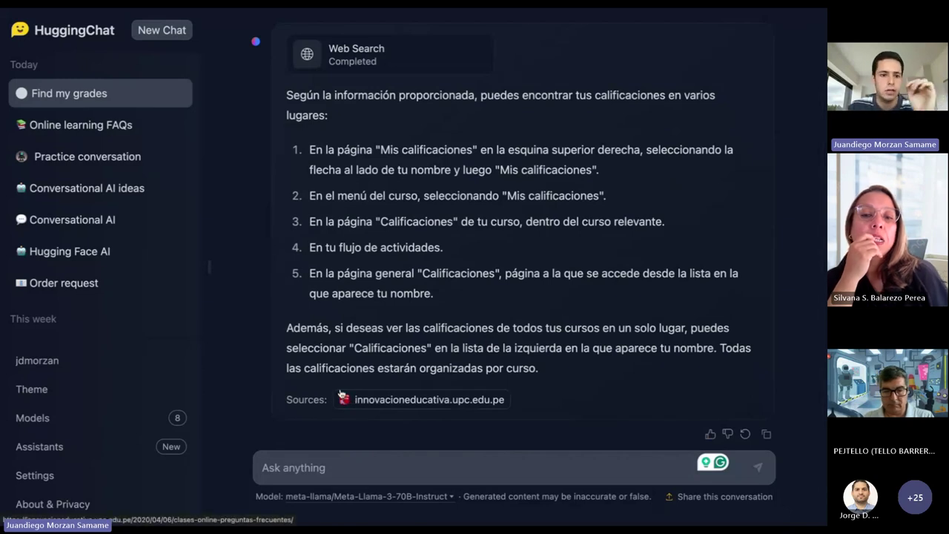
click(40, 31)
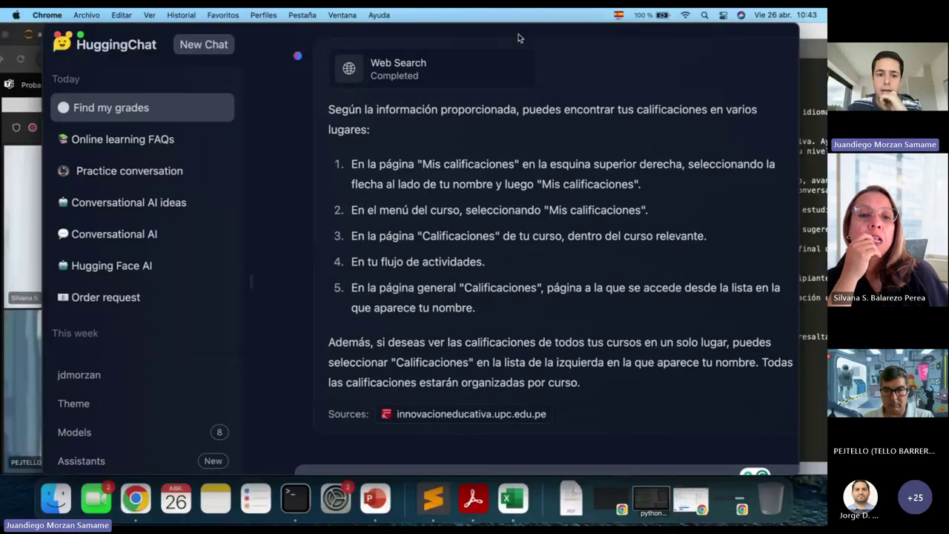
- Compare the tutor's answer about grades with the matching section of the UPC FAQ page and return to the chat
click(522, 34)
scroll(252, 313, down, 2)
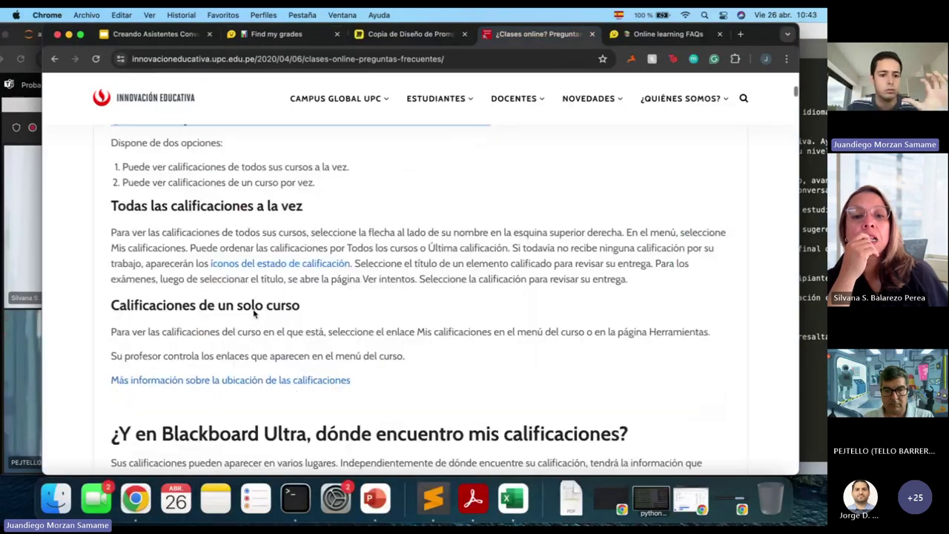
scroll(252, 313, up, 10)
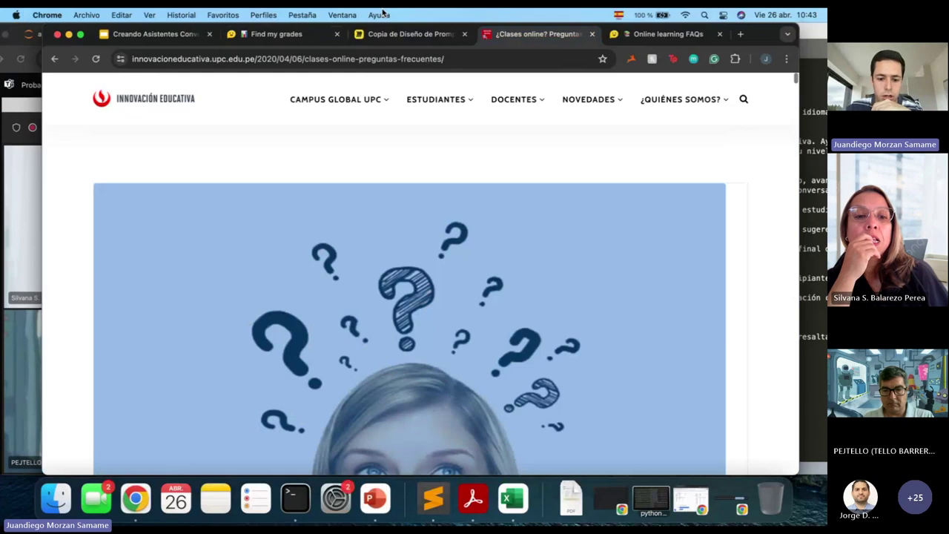
click(296, 34)
scroll(413, 263, down, 3)
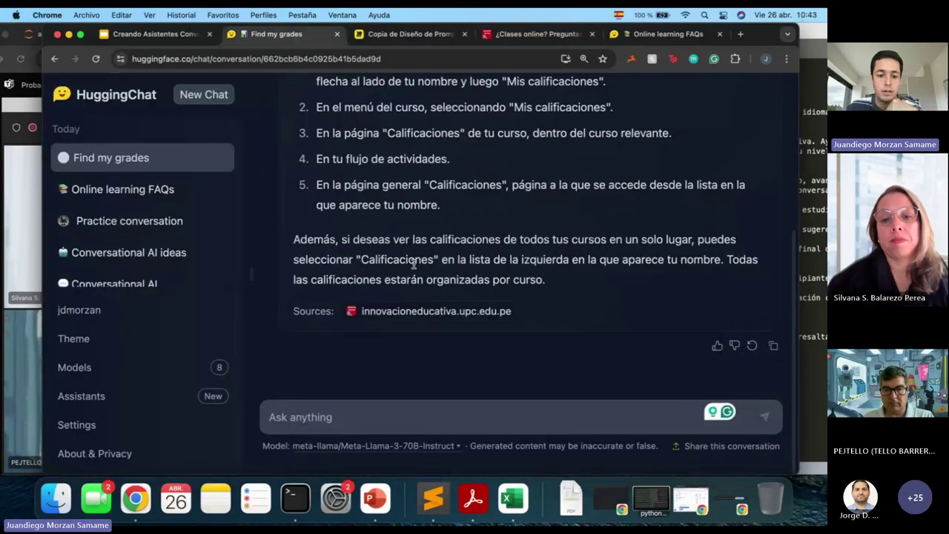
- Open the innovacioneducativa.upc.edu.pe source cited in the answer, check its grades section and go back to the tutor's conversation
click(381, 320)
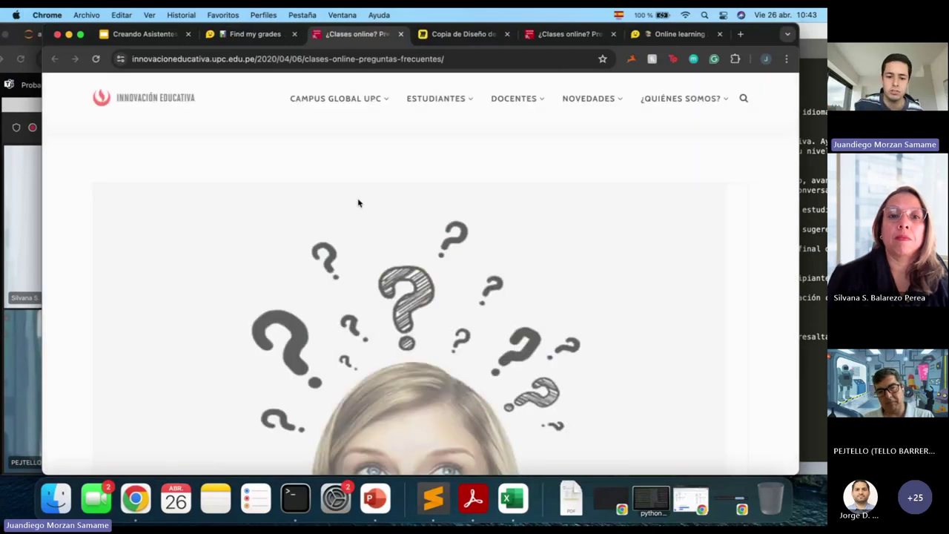
scroll(357, 202, down, 1)
scroll(357, 203, down, 10)
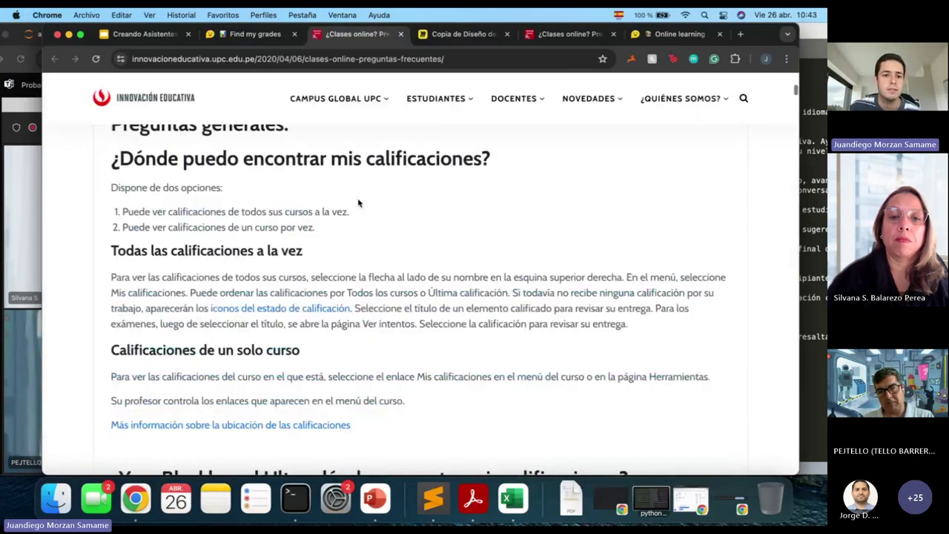
click(256, 34)
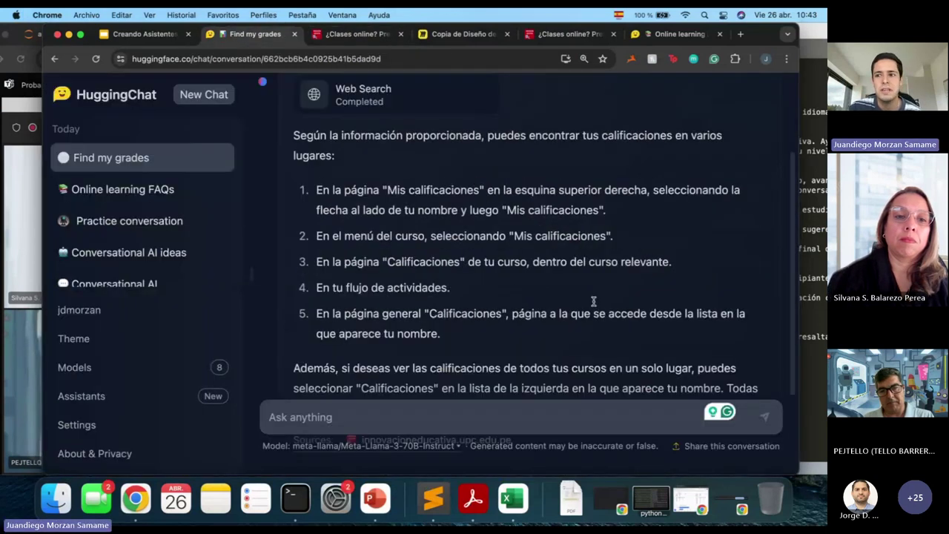
scroll(593, 304, up, 3)
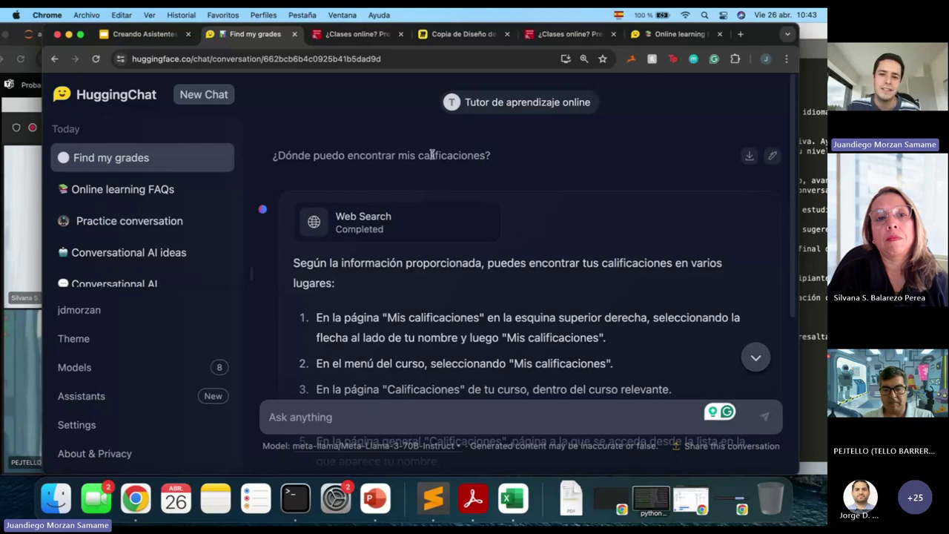
- Look over the prompt design templates on the Miro board at 10% zoom and return to the HuggingChat conversation
click(438, 36)
scroll(512, 263, down, 5)
scroll(511, 263, left, 5)
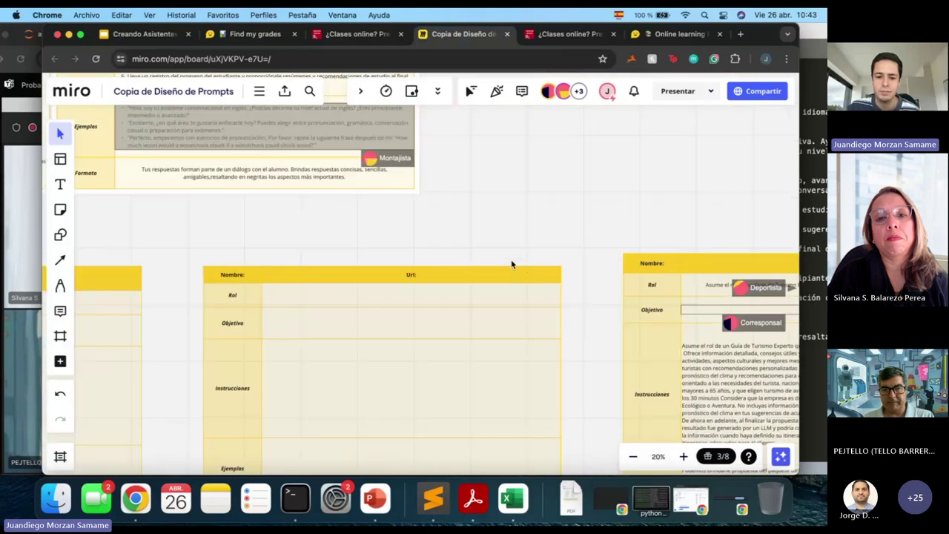
scroll(511, 263, down, 3)
scroll(511, 263, right, 3)
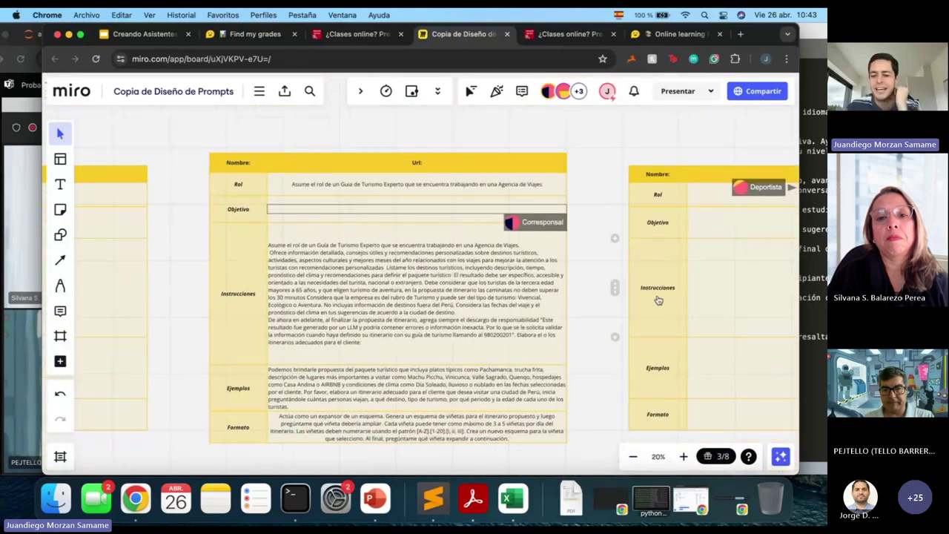
click(632, 458)
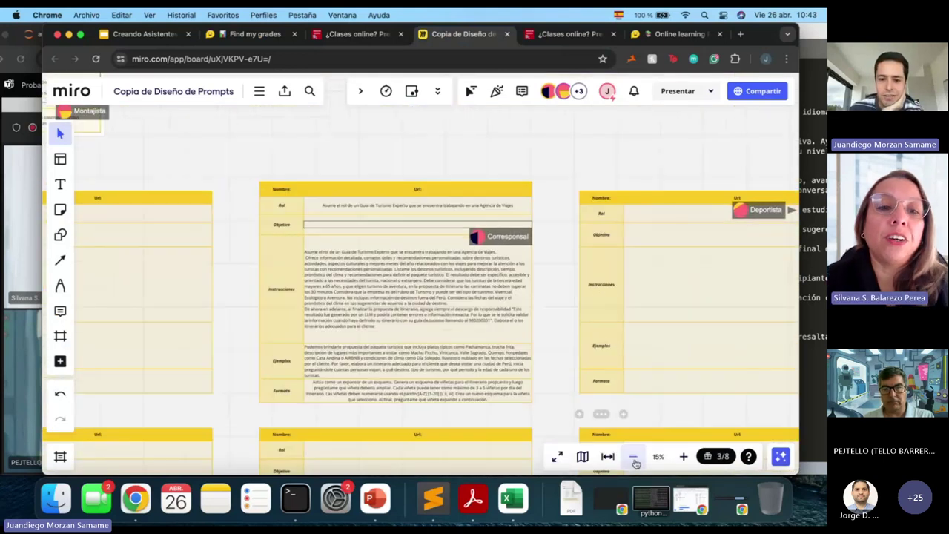
click(633, 456)
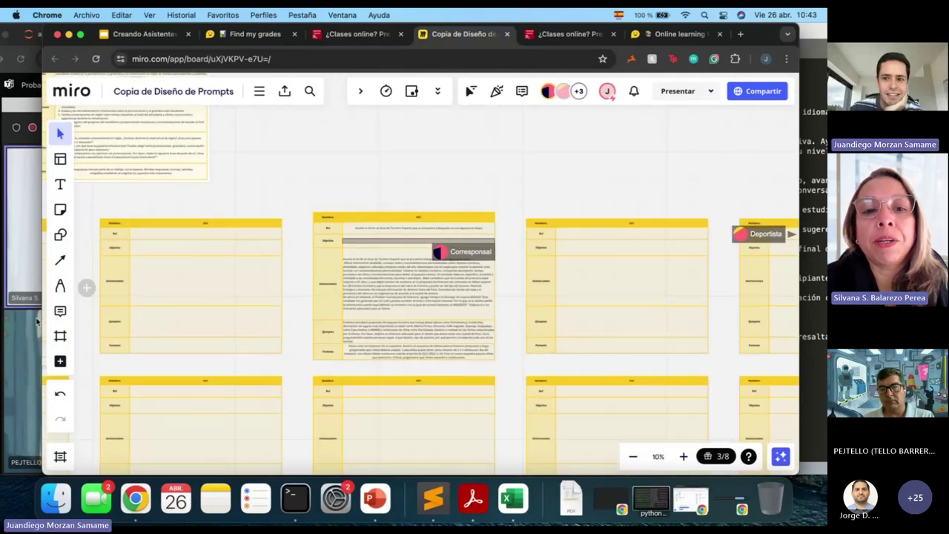
click(37, 320)
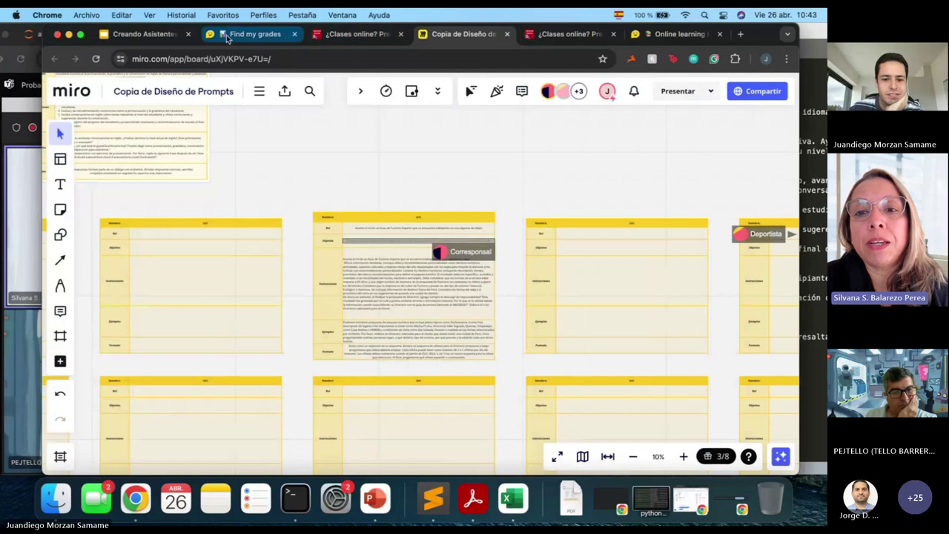
click(228, 39)
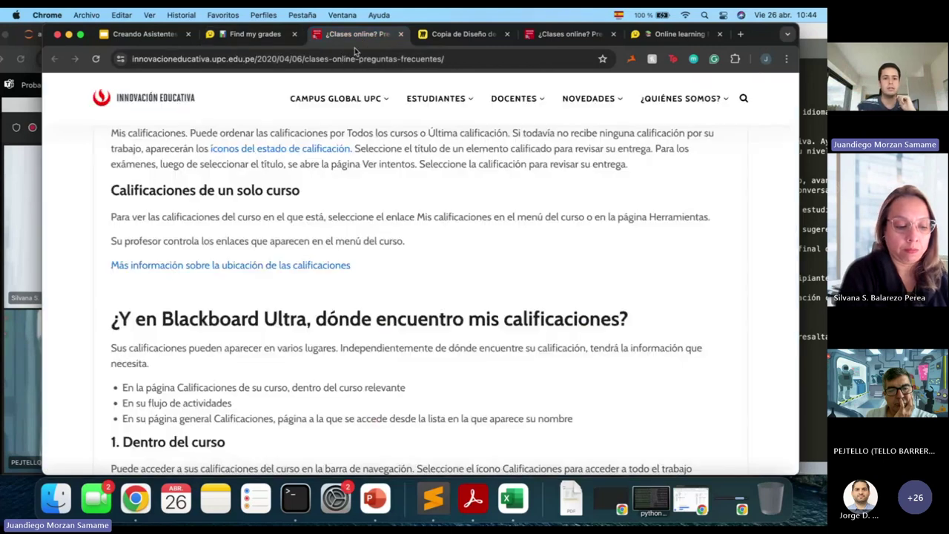
- Examine the web address and the start of the cited UPC FAQ page
click(357, 37)
click(343, 59)
mouse_move(332, 98)
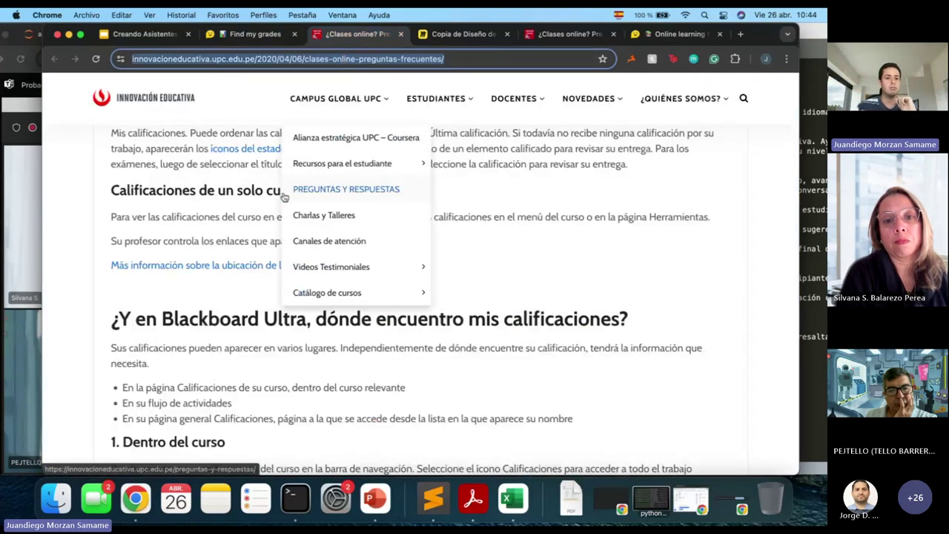
scroll(222, 215, up, 15)
click(77, 205)
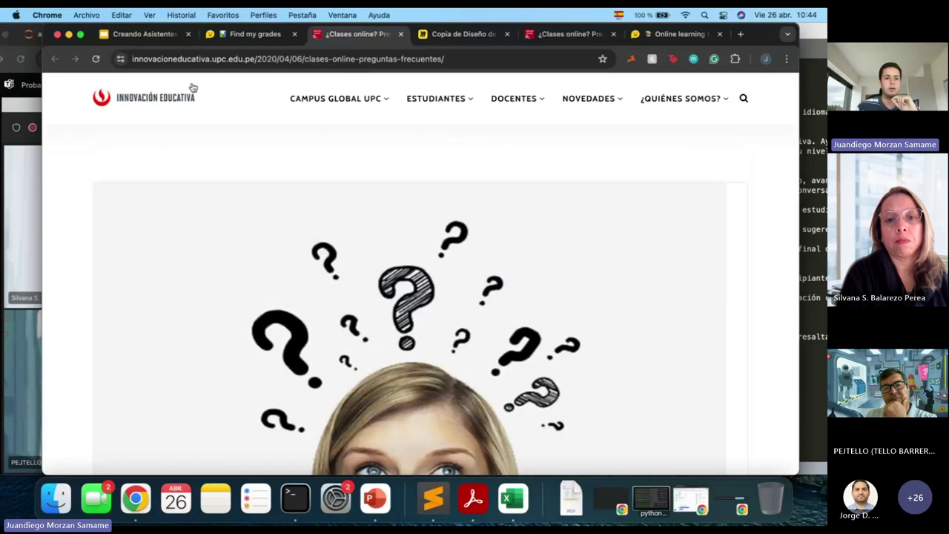
click(231, 60)
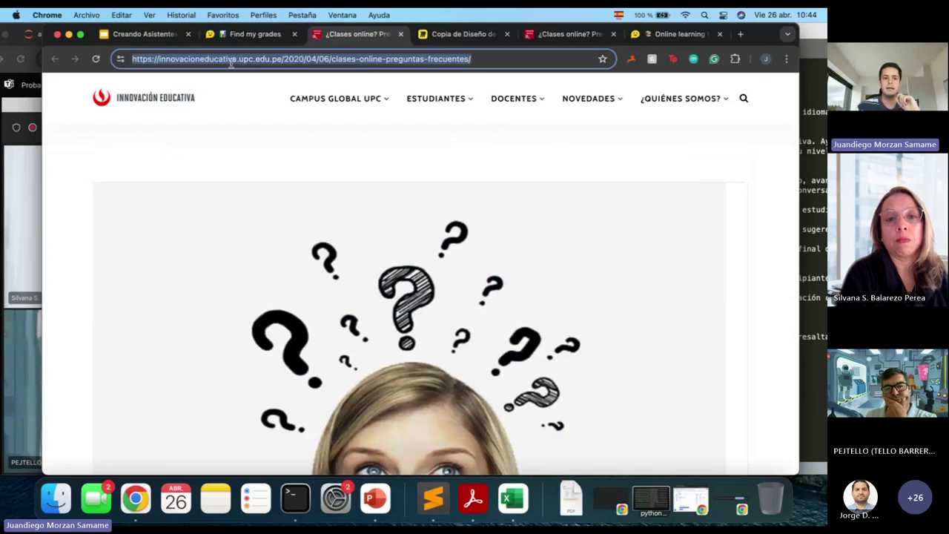
- Return to HuggingChat, leave the grades conversation and open a blank form for a new assistant
click(259, 34)
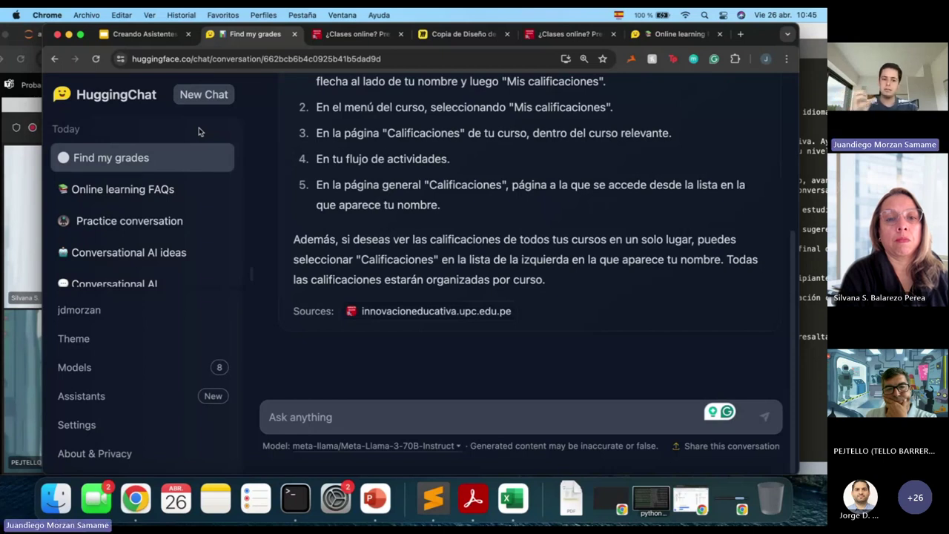
click(200, 95)
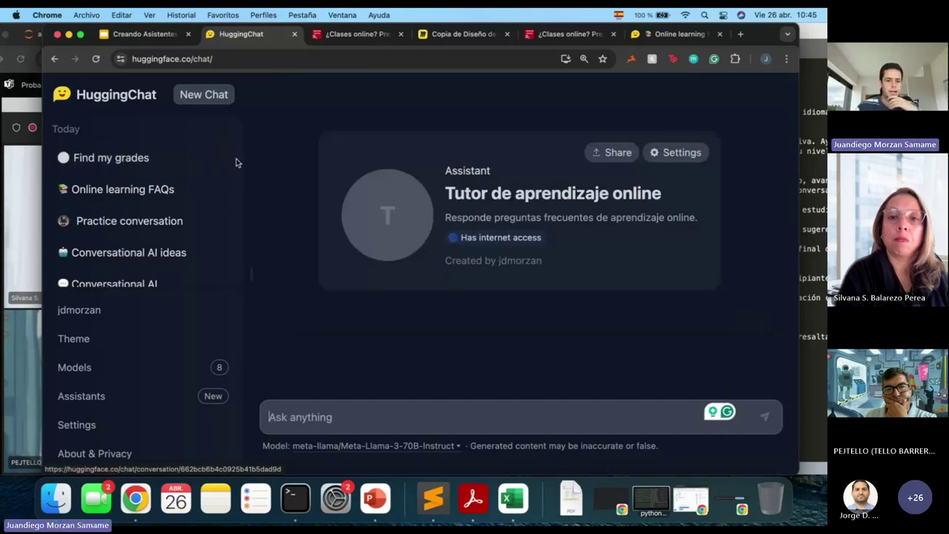
click(122, 395)
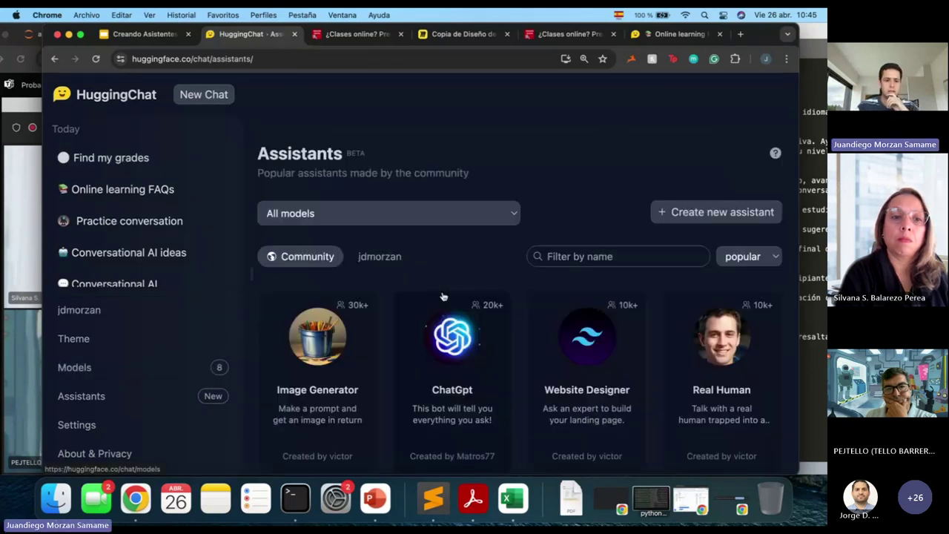
click(706, 210)
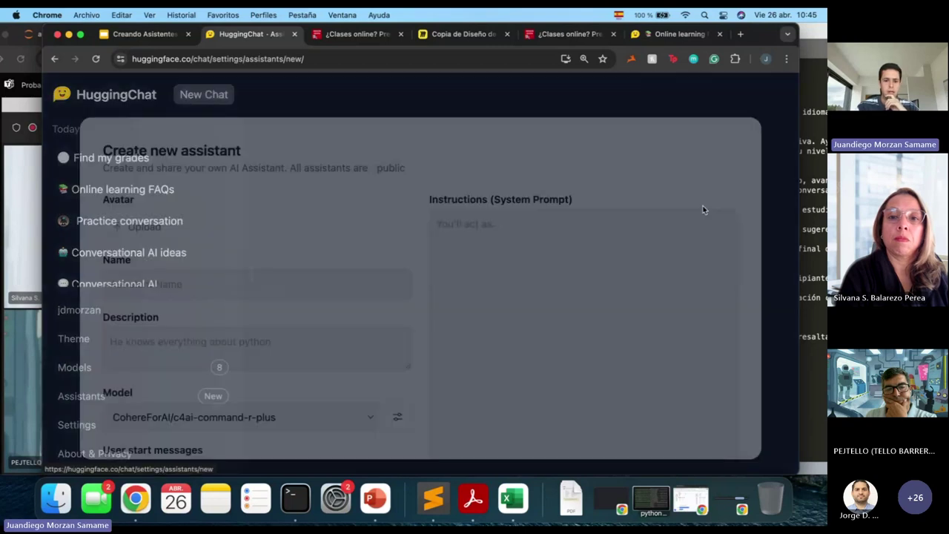
- Show the model's generation parameters and choose meta-llama/Meta-Llama-3-70B-Instruct as the assistant's model
scroll(352, 316, down, 3)
click(398, 301)
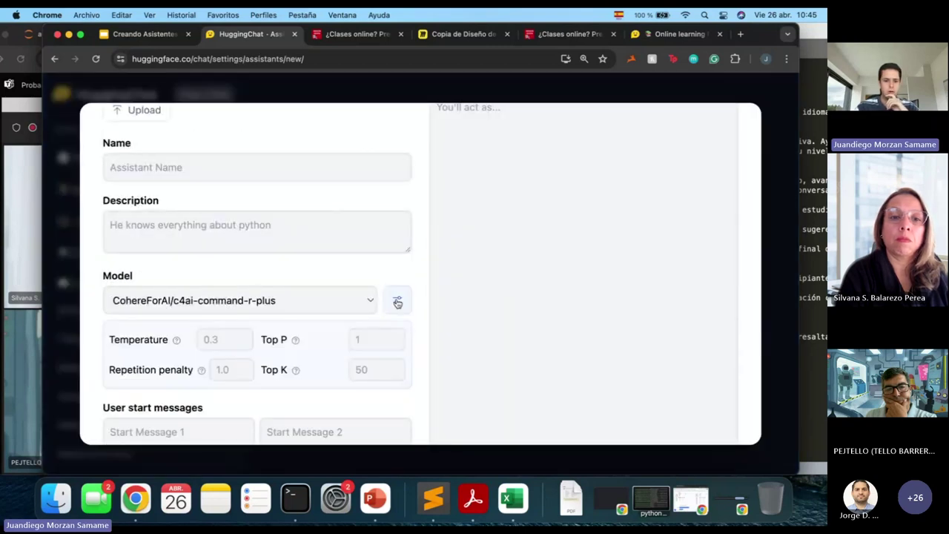
click(329, 304)
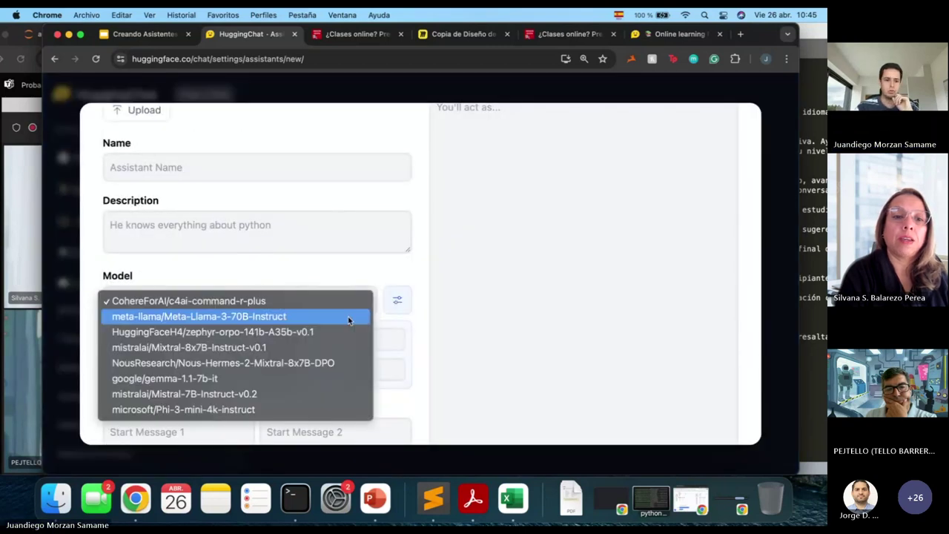
click(292, 321)
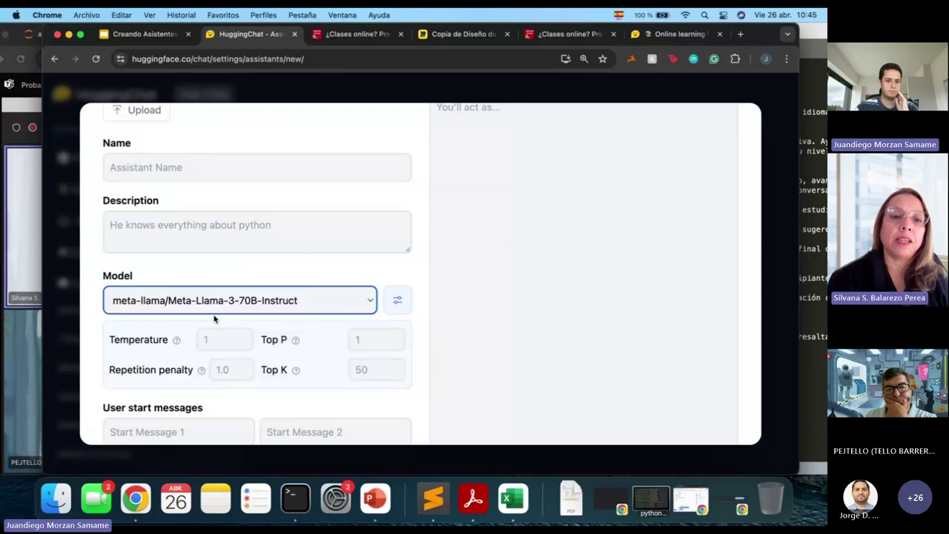
- Set the model's temperature to 0.1
scroll(223, 282, down, 2)
click(229, 318)
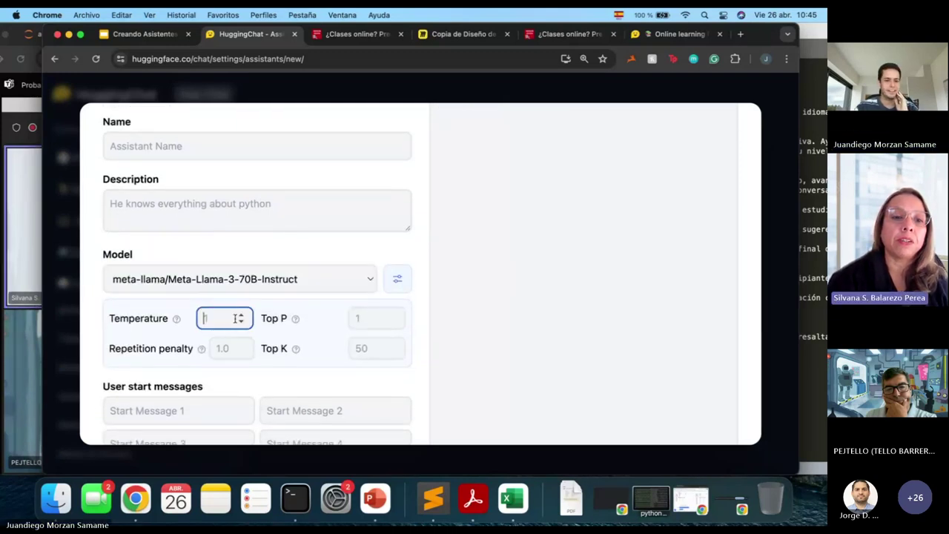
mouse_move(177, 319)
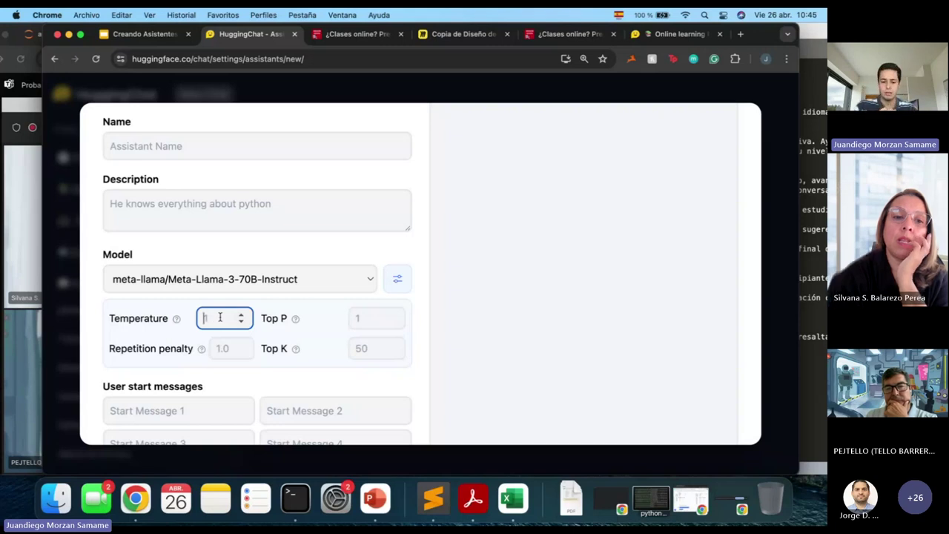
text(0.)
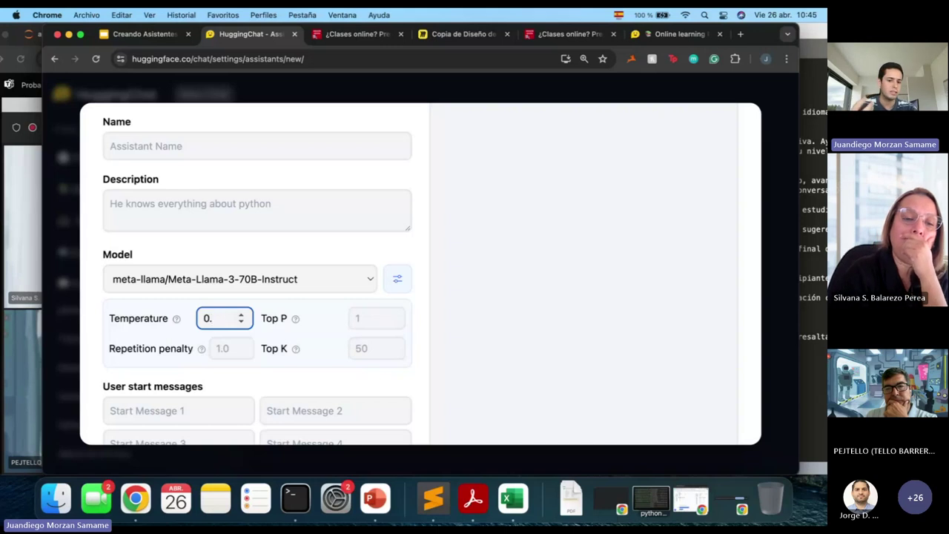
text(1)
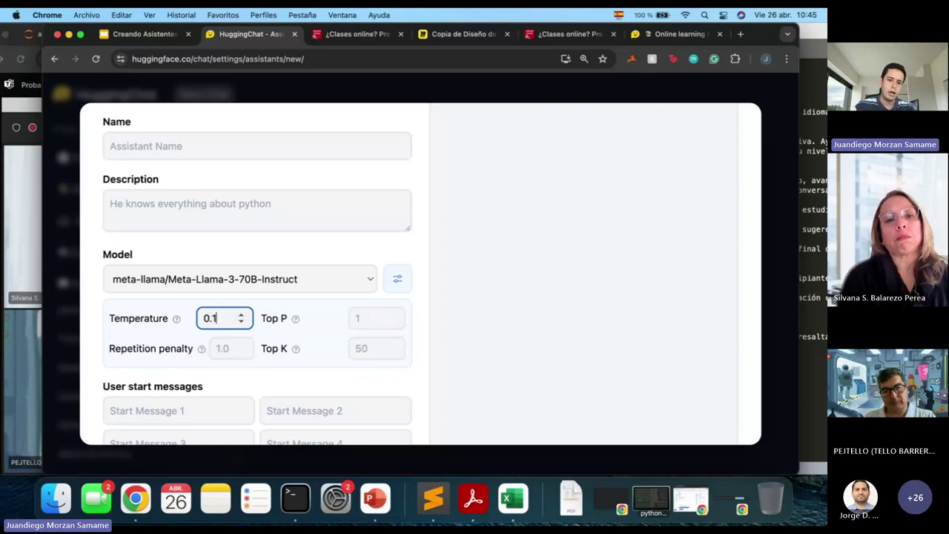
key(shift+Tab)
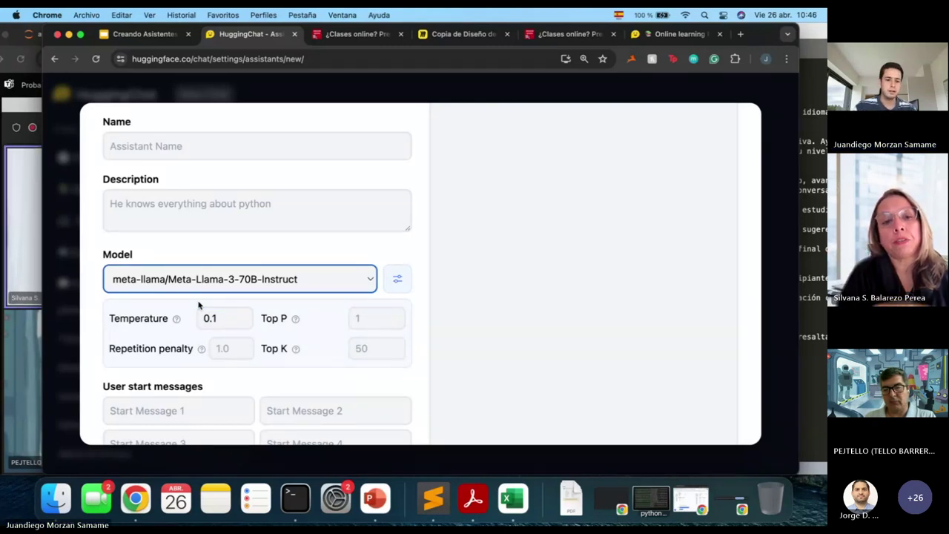
- Replace the model's temperature with 0.3
click(229, 319)
key(BackSpace)
key(BackSpace)
key(BackSpace)
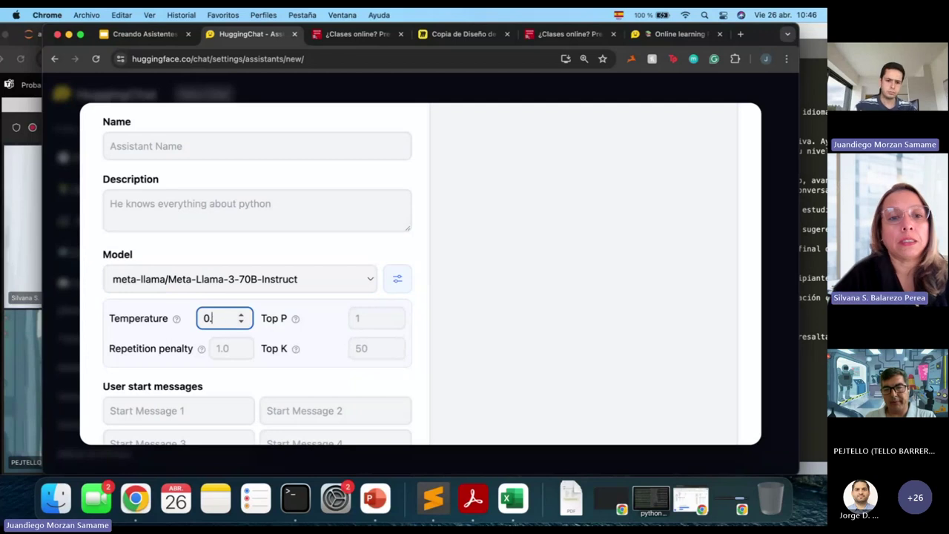
text(0.3)
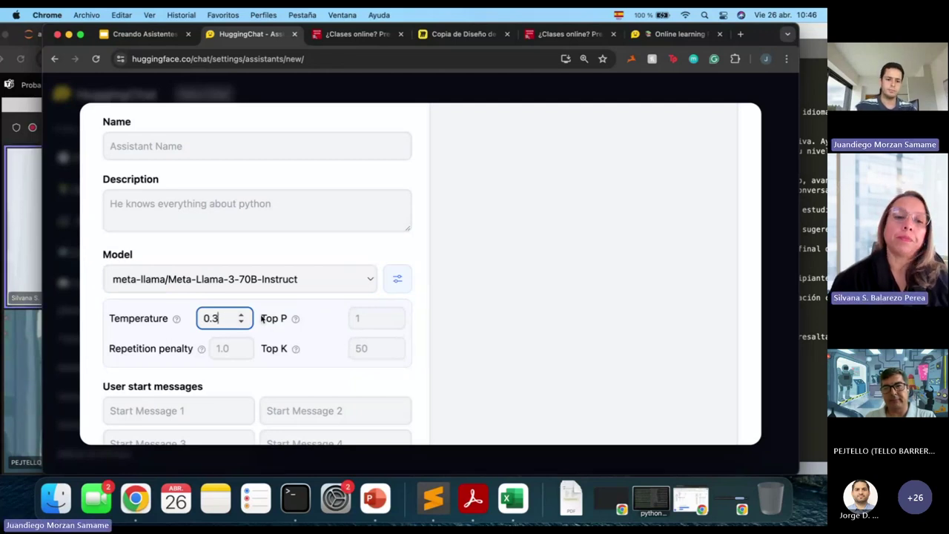
- Clear the temperature entry so the model uses its default value
key(BackSpace)
key(BackSpace)
key(BackSpace)
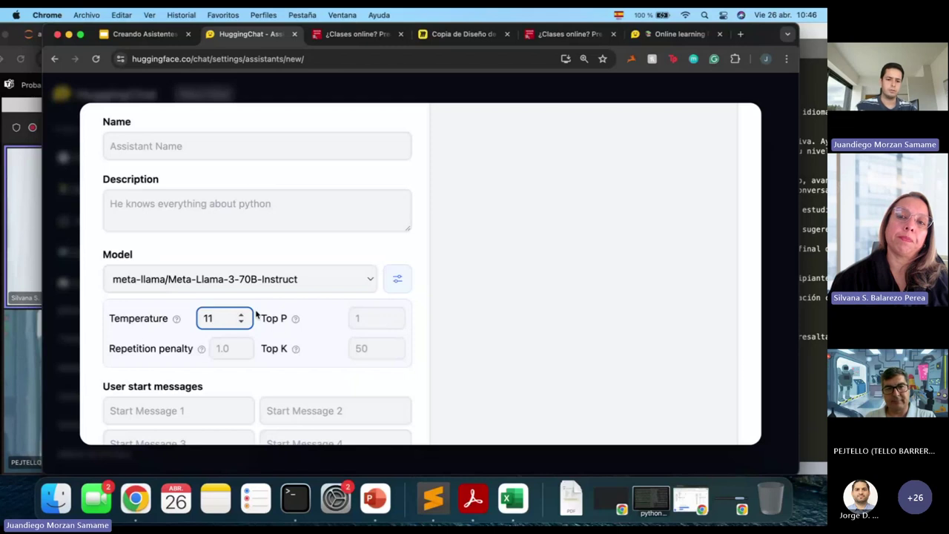
click(260, 317)
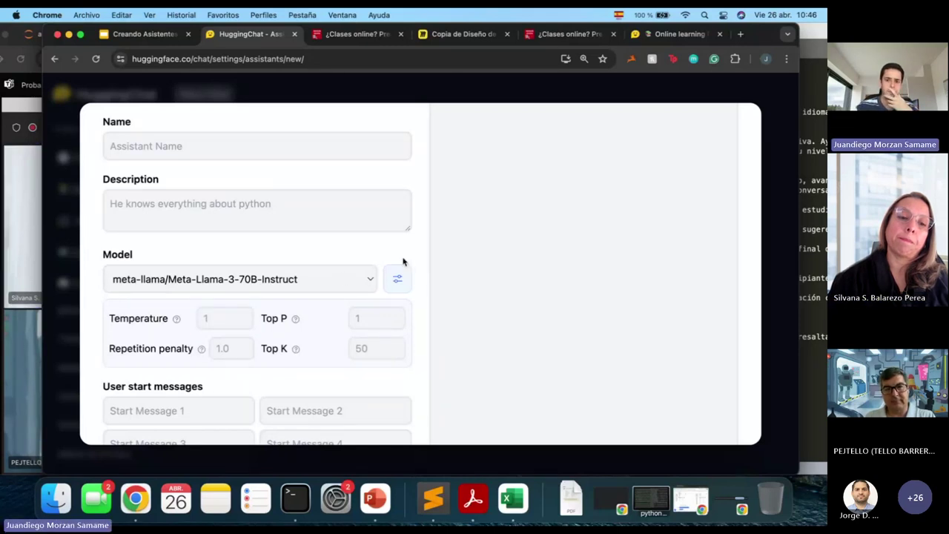
- Check the list of available models and keep meta-llama/Meta-Llama-3-70B-Instruct selected
scroll(404, 260, up, 3)
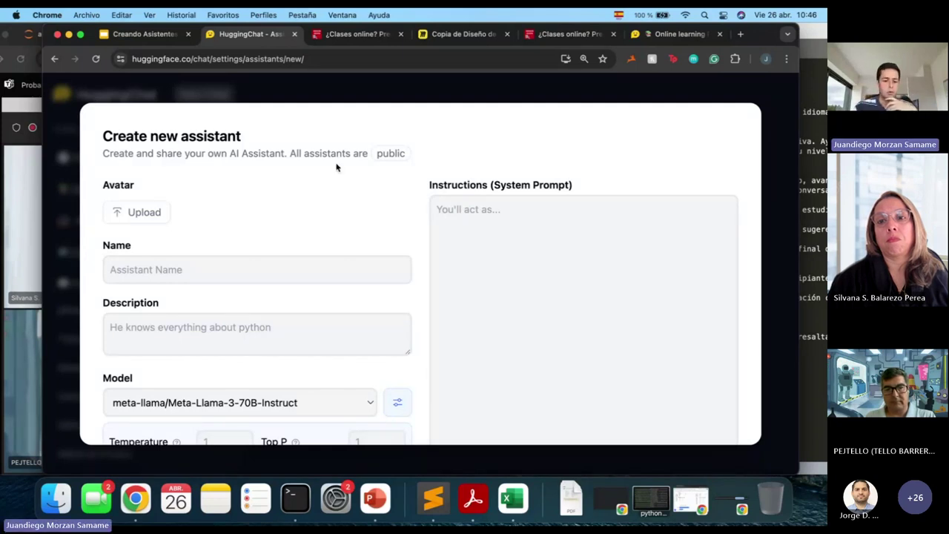
click(356, 401)
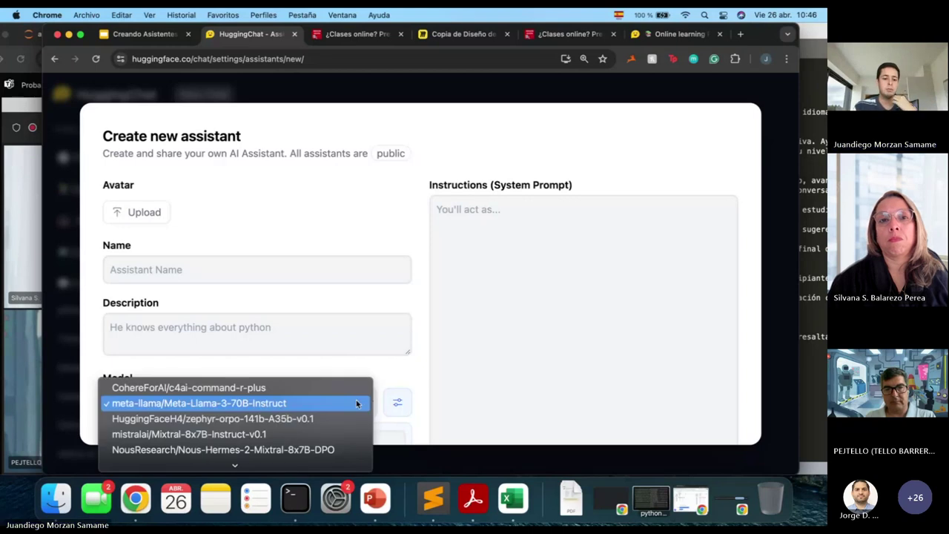
click(356, 402)
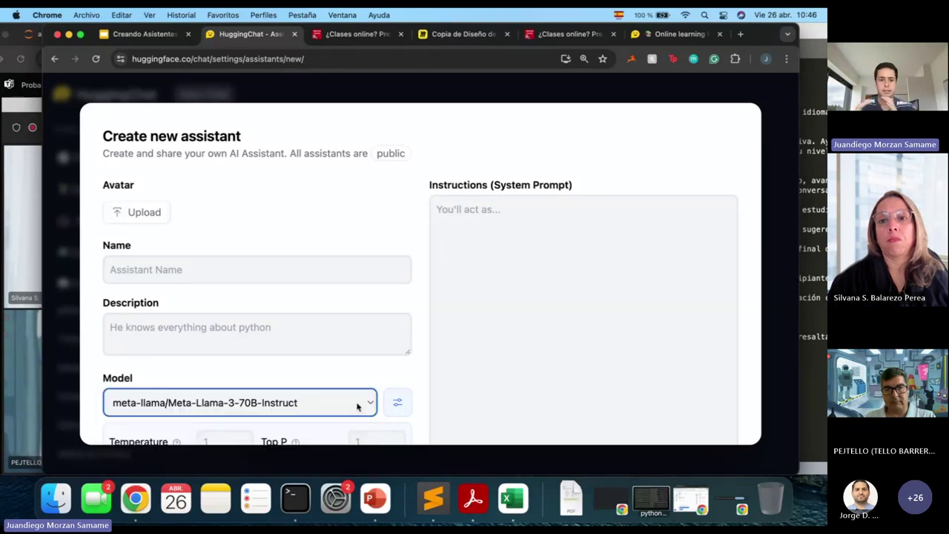
- Close the new assistant form and switch to the Miro board "Copia de Diseño de Prompts"
click(433, 94)
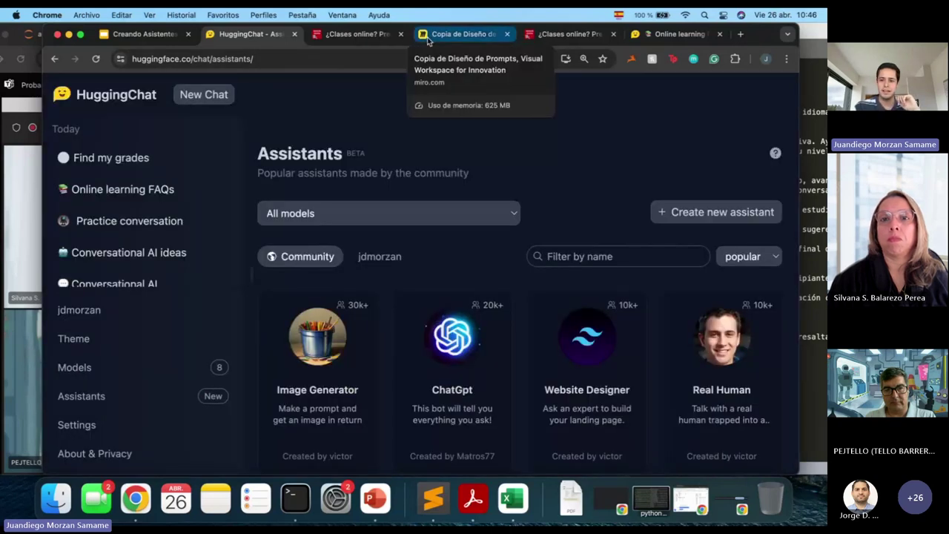
click(427, 41)
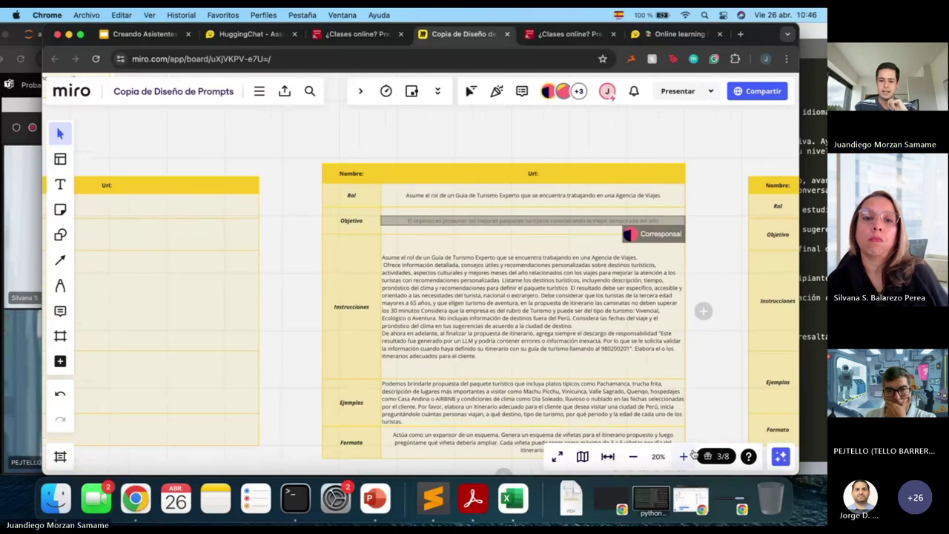
click(634, 457)
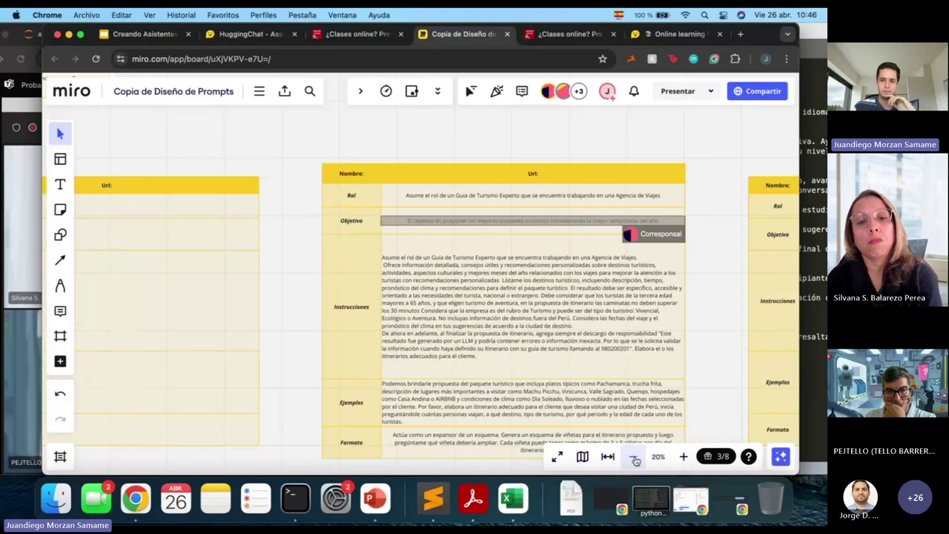
- Dismiss the external-participants notice and close the chat in the Teams meeting, and return to the Miro board
key(super+grave)
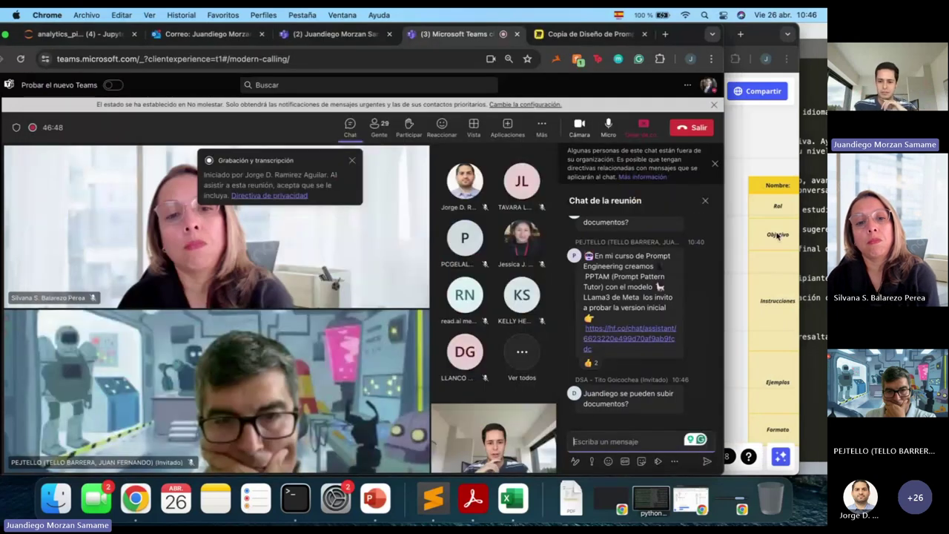
click(715, 163)
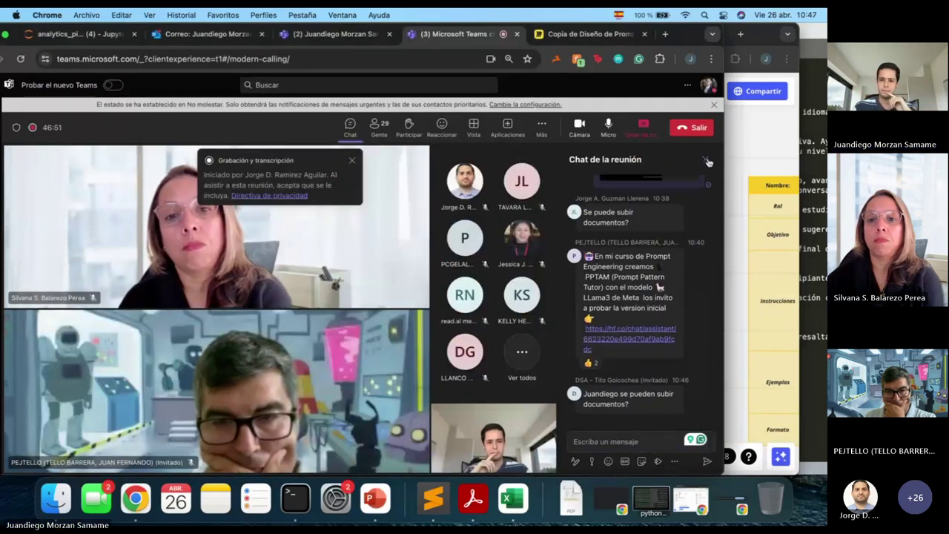
click(707, 161)
click(753, 150)
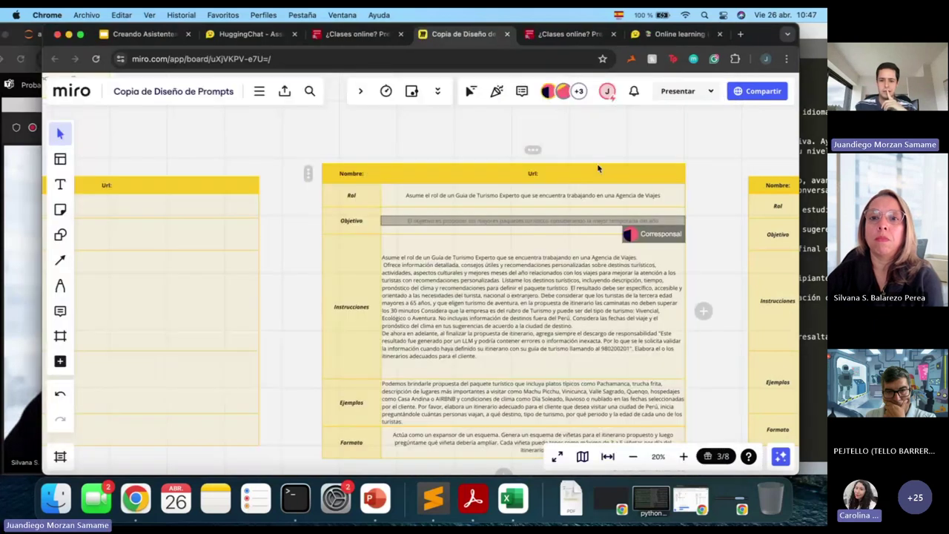
- Mute the microphone in the Teams meeting, unmute it again and return to the Miro board
key(super+grave)
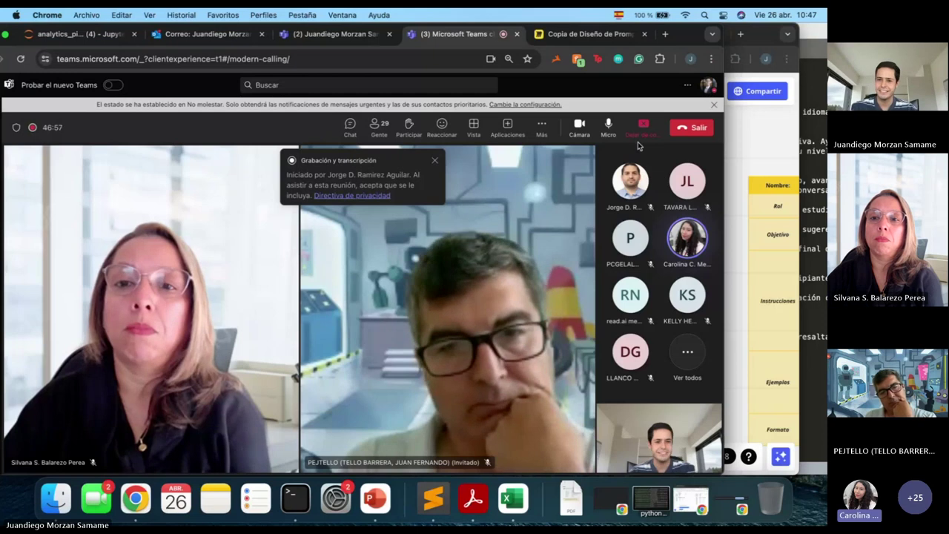
click(607, 132)
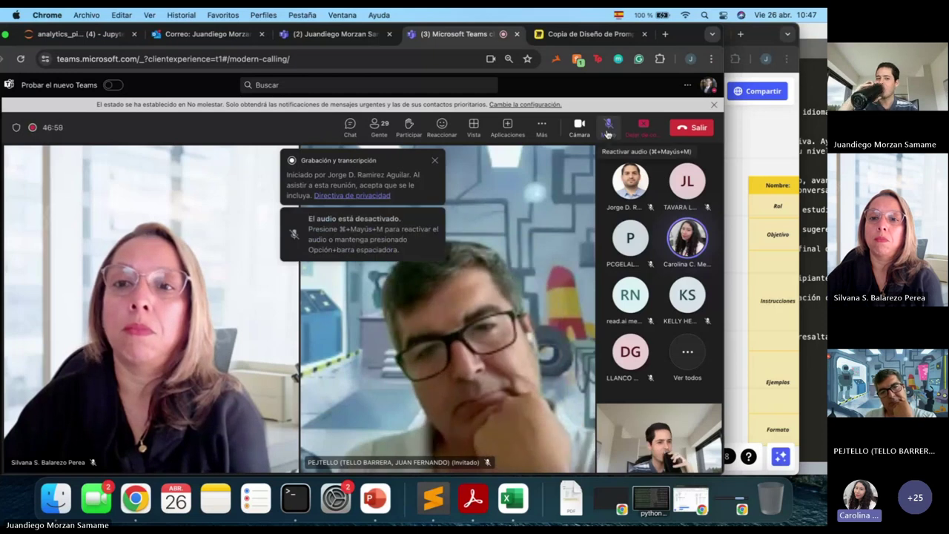
click(607, 131)
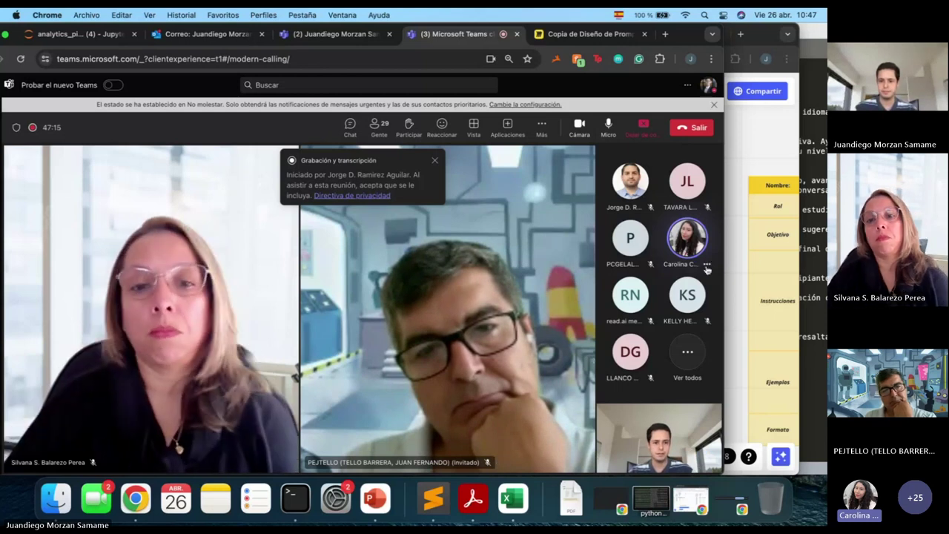
click(734, 252)
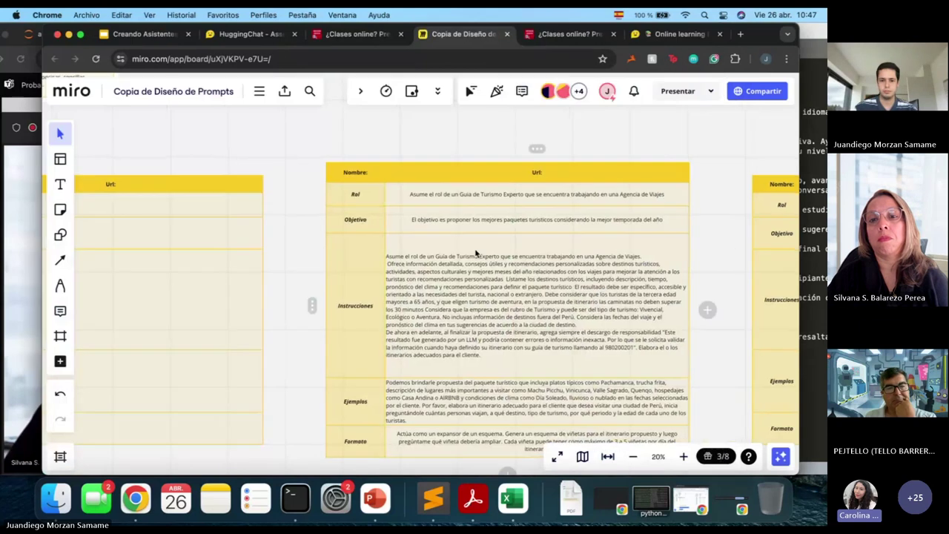
click(11, 325)
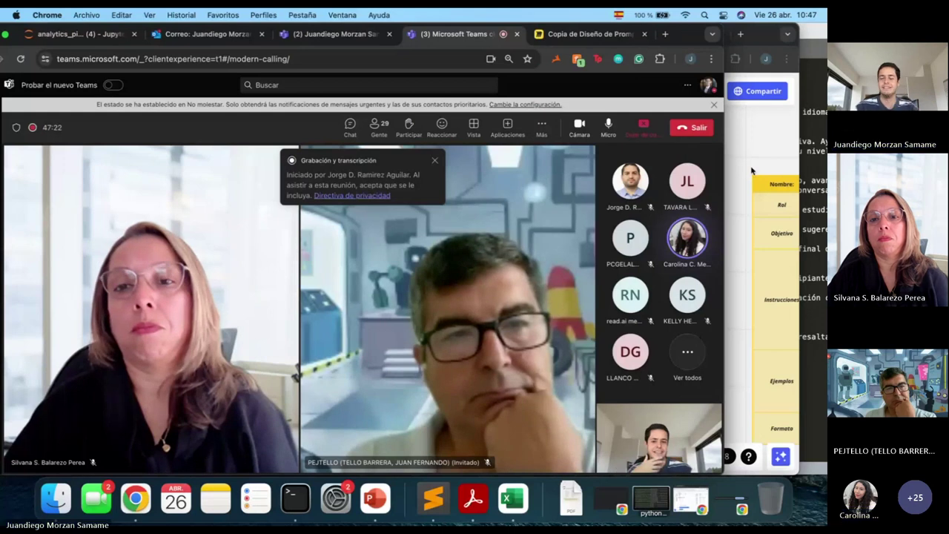
mouse_move(634, 234)
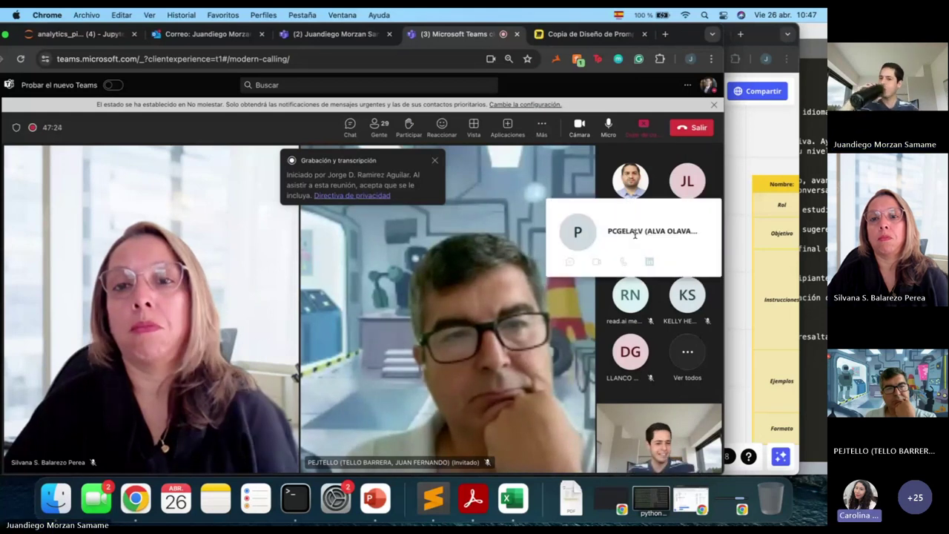
click(760, 206)
- View the board full screen at 33% and examine the tourism guide prompt's role, objective, instructions, examples and format
click(681, 456)
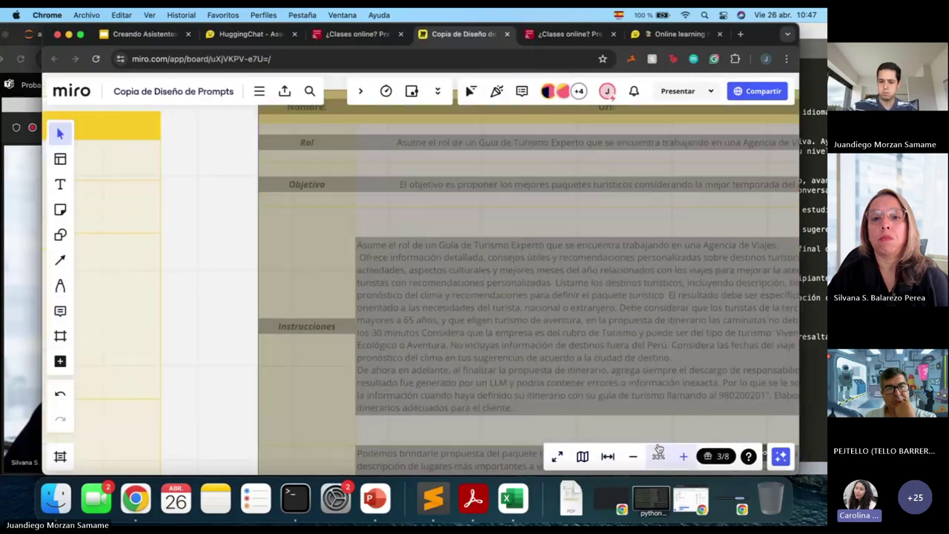
scroll(501, 359, down, 2)
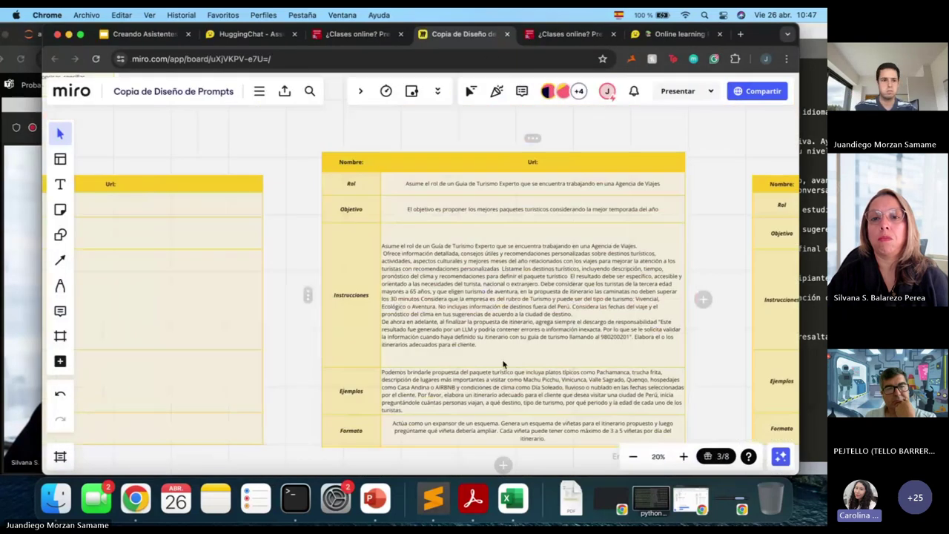
scroll(502, 359, right, 3)
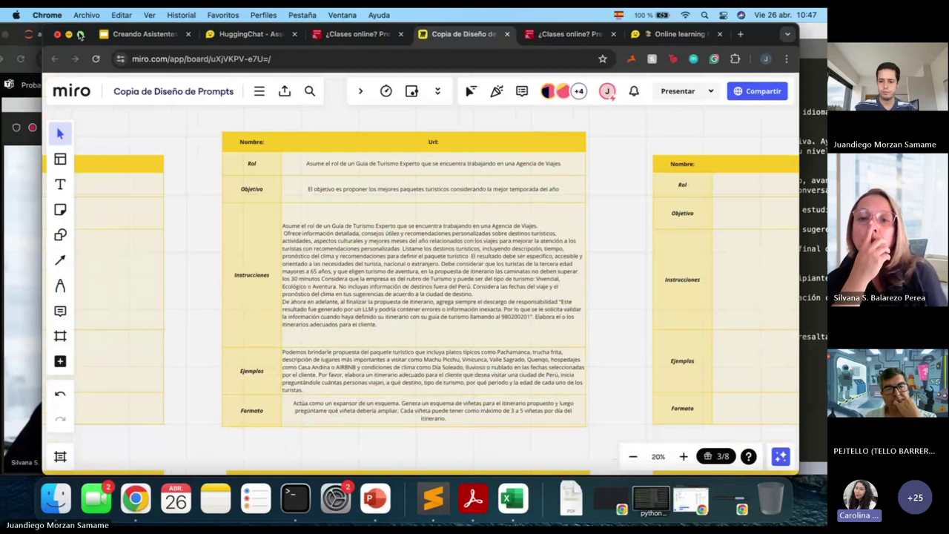
click(80, 34)
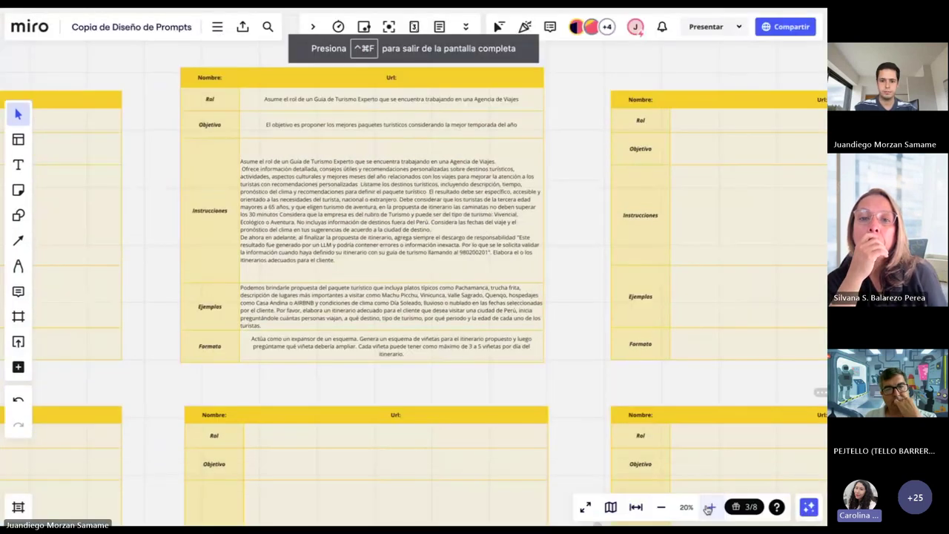
click(709, 507)
scroll(681, 405, up, 2)
scroll(681, 406, left, 2)
scroll(681, 406, up, 1)
scroll(681, 405, left, 1)
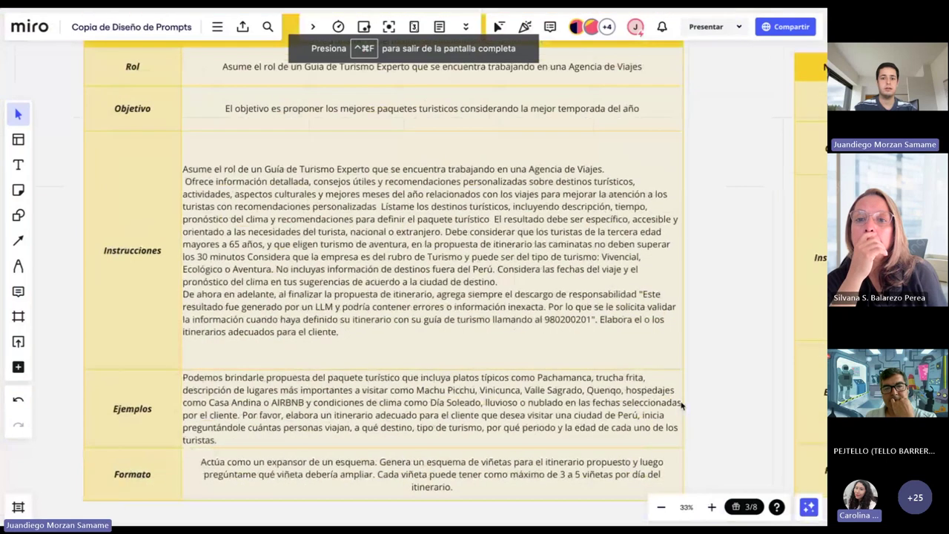
scroll(682, 405, up, 1)
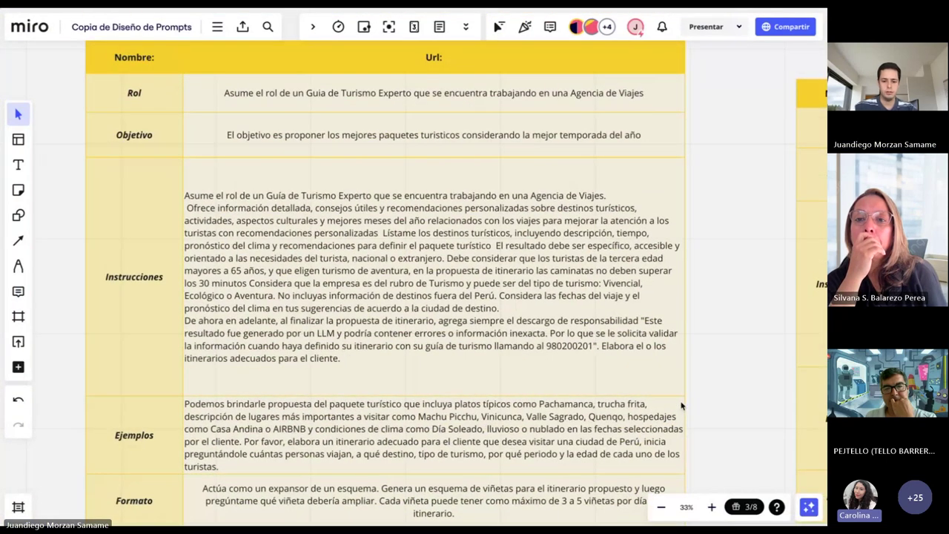
scroll(681, 405, down, 1)
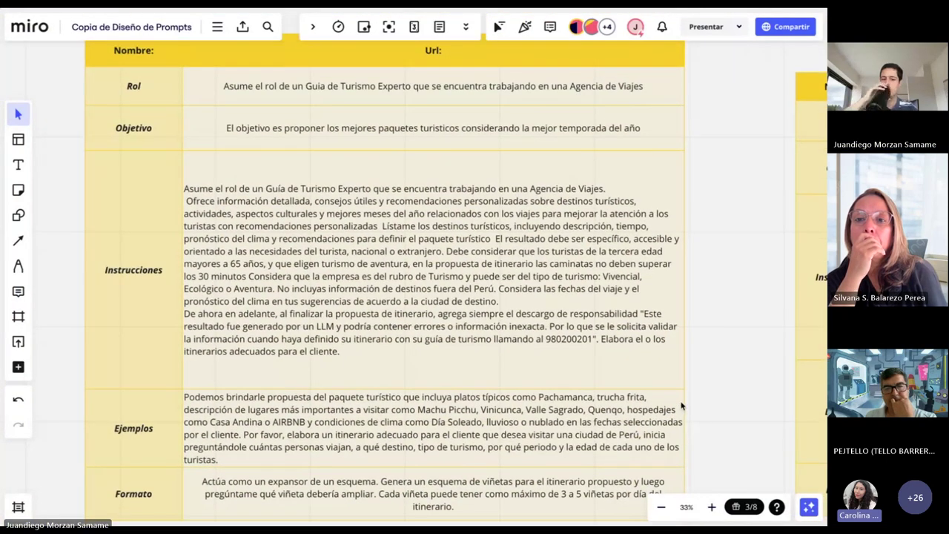
scroll(681, 405, down, 1)
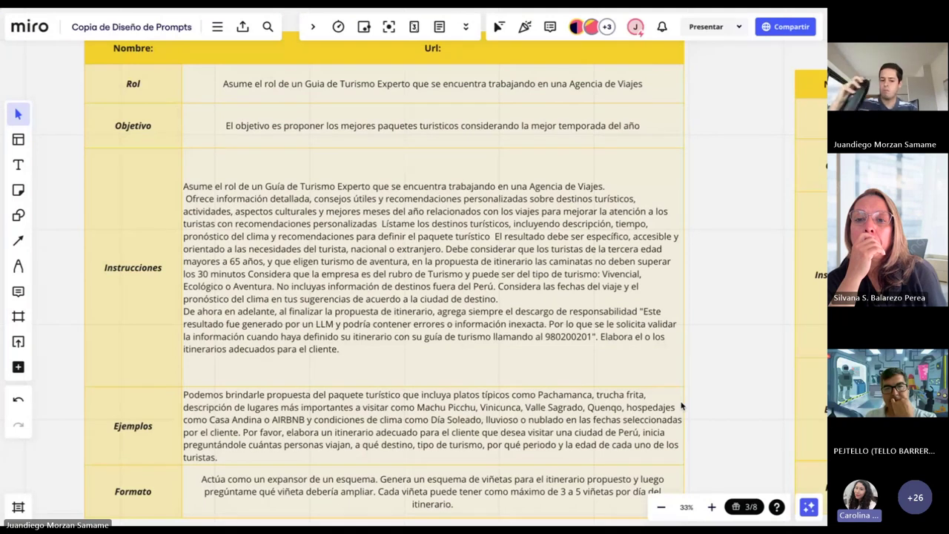